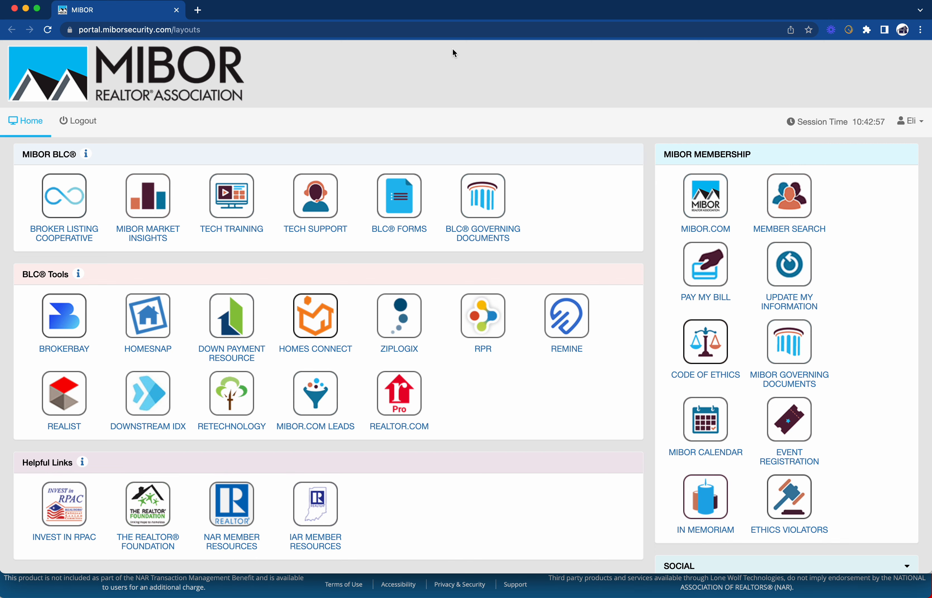
# Open a new blank Chrome tab next to the MIBOR Portal home page
pyautogui.click(198, 11)
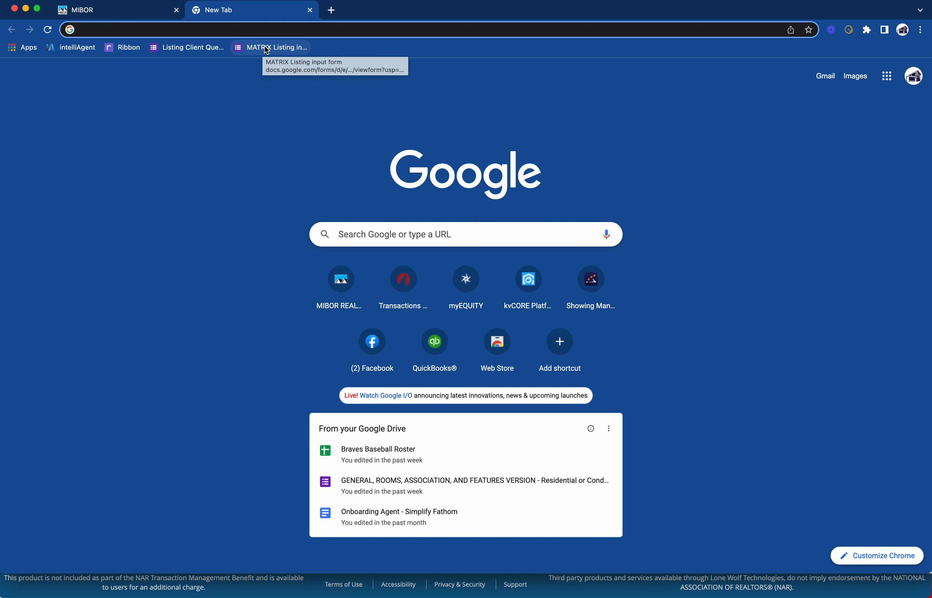
# Open the MATRIX Listing input form bookmark with its restored draft and advance to the LOCATION page
pyautogui.click(282, 48)
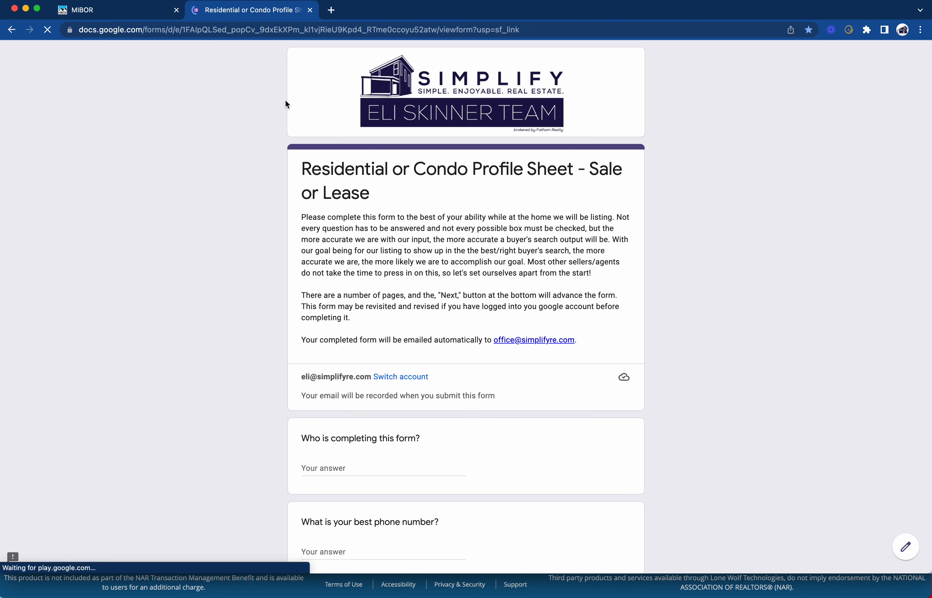
pyautogui.scroll(-3, 388, 391)
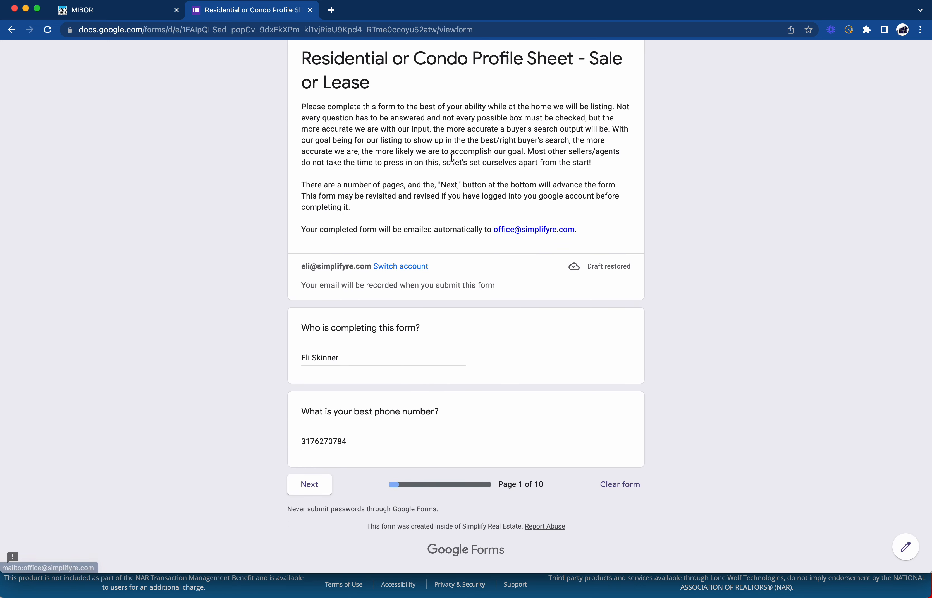
pyautogui.scroll(1, 332, 353)
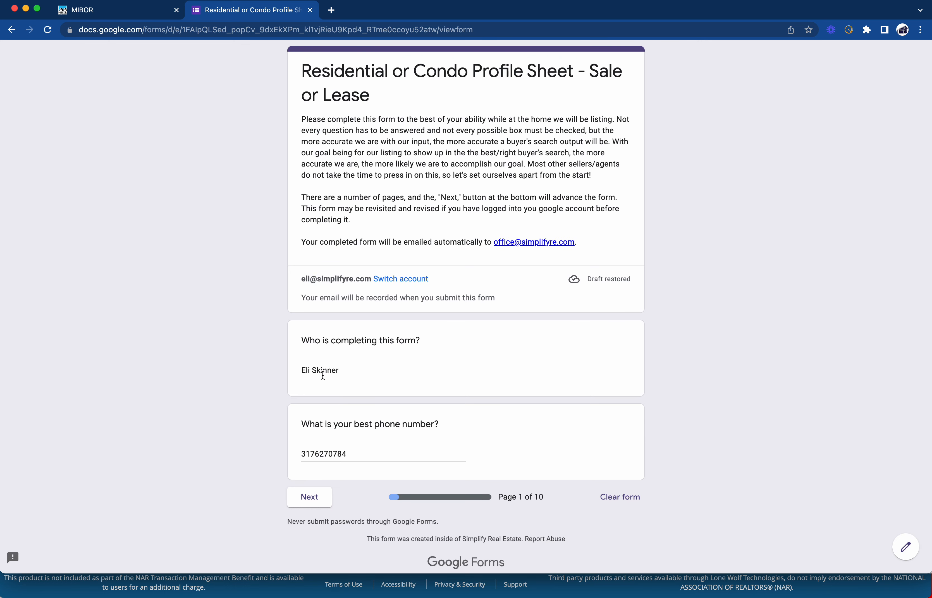
pyautogui.scroll(-1, 327, 456)
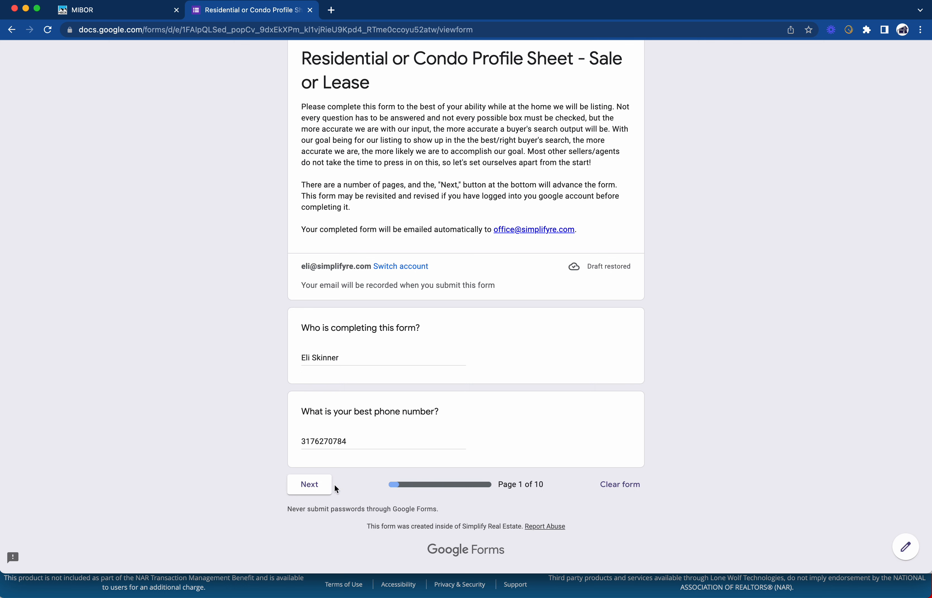
pyautogui.click(308, 490)
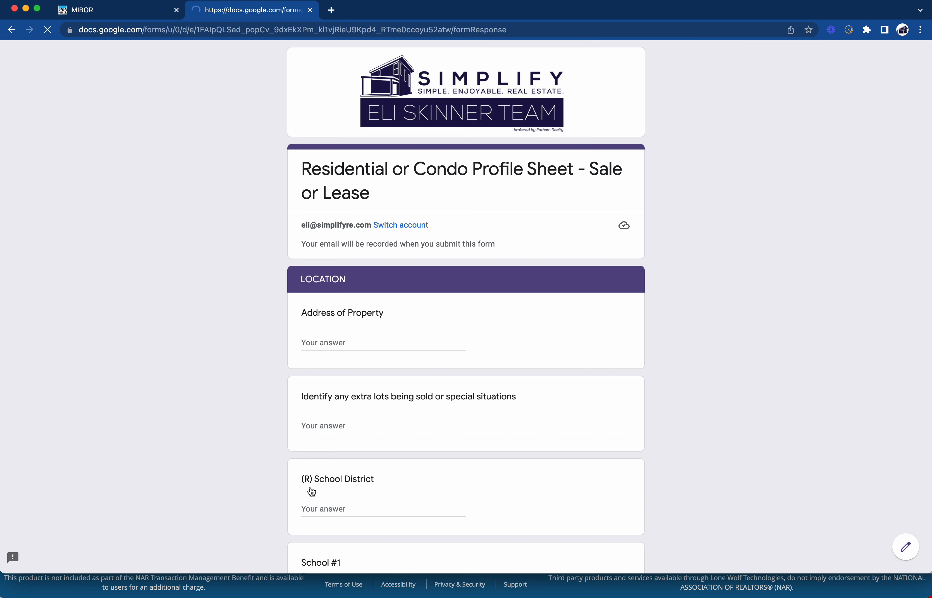
# Enter the property's street address and town in Address of Property, then return to the MIBOR tab
pyautogui.scroll(-2, 359, 419)
pyautogui.click(375, 288)
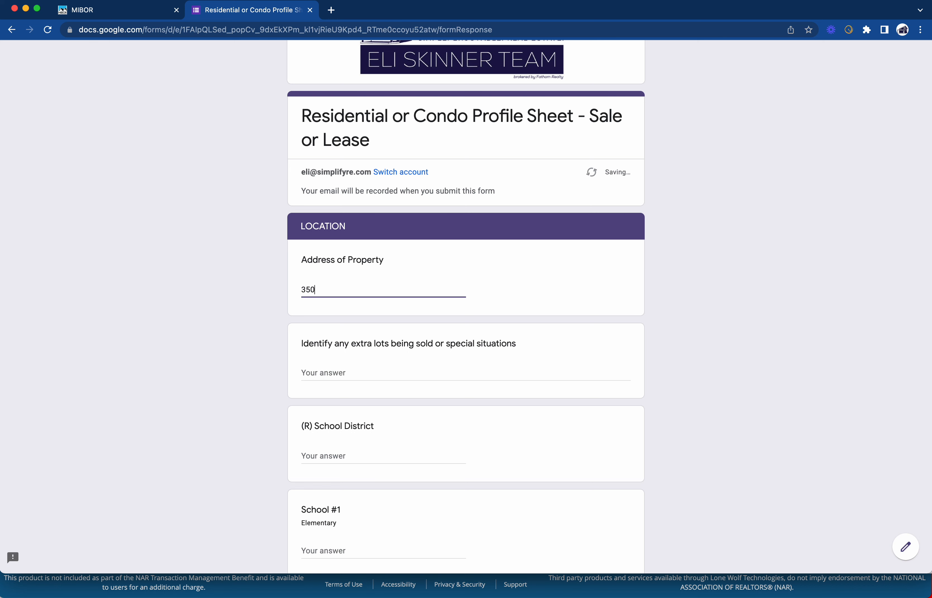
pyautogui.click(129, 9)
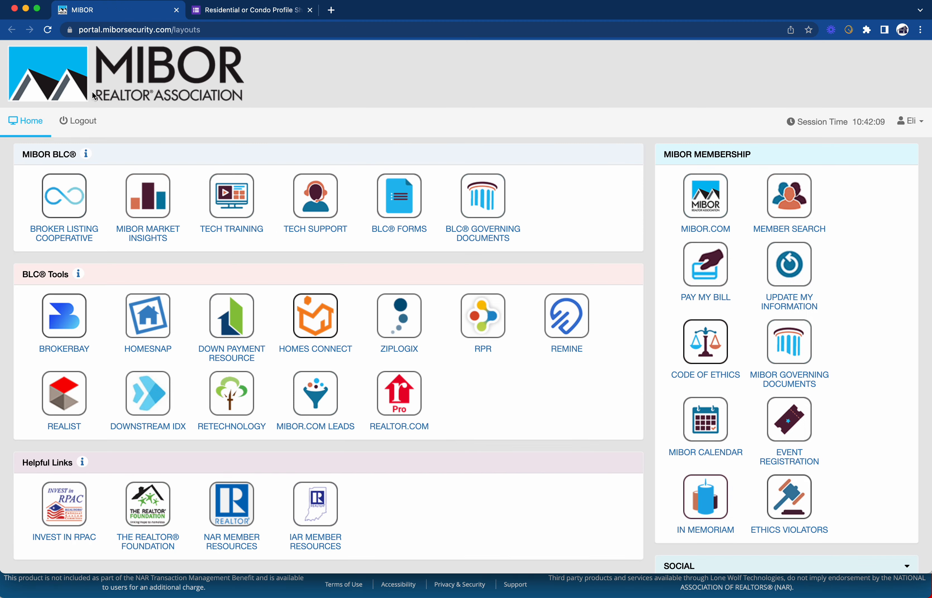
# Find the property on the Matrix Residential Quick map search, then add state IN and ZIP to the form address
pyautogui.click(74, 190)
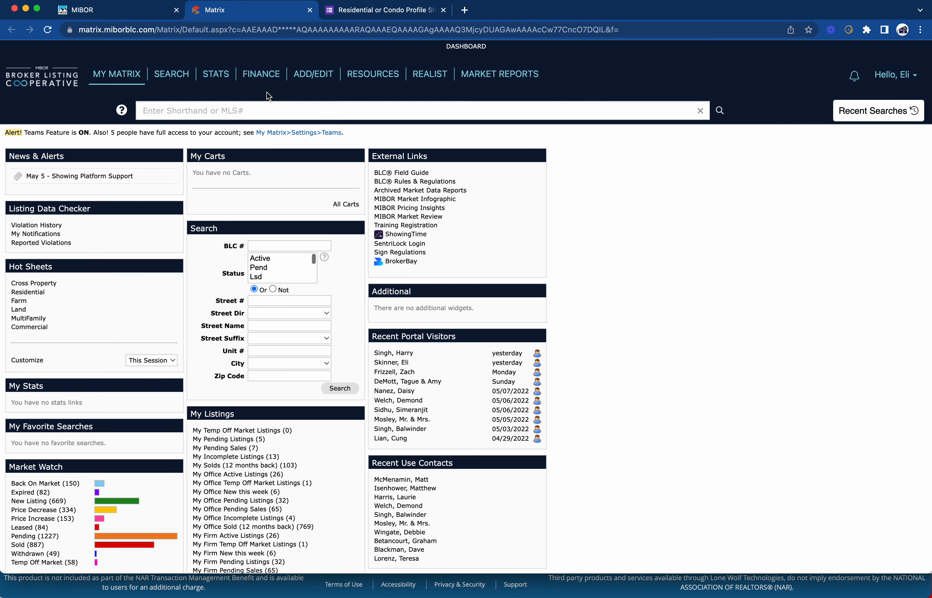
pyautogui.click(179, 79)
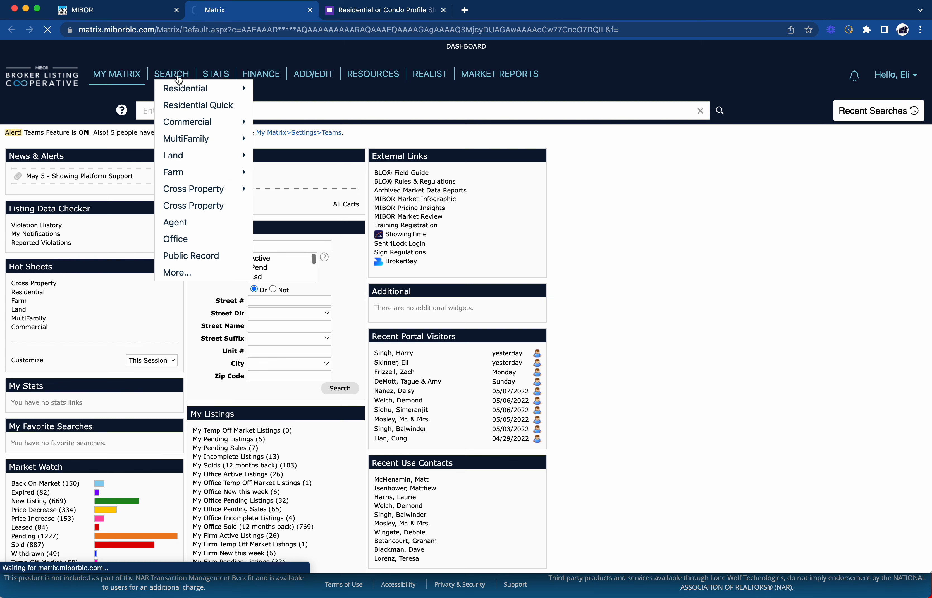
pyautogui.click(205, 109)
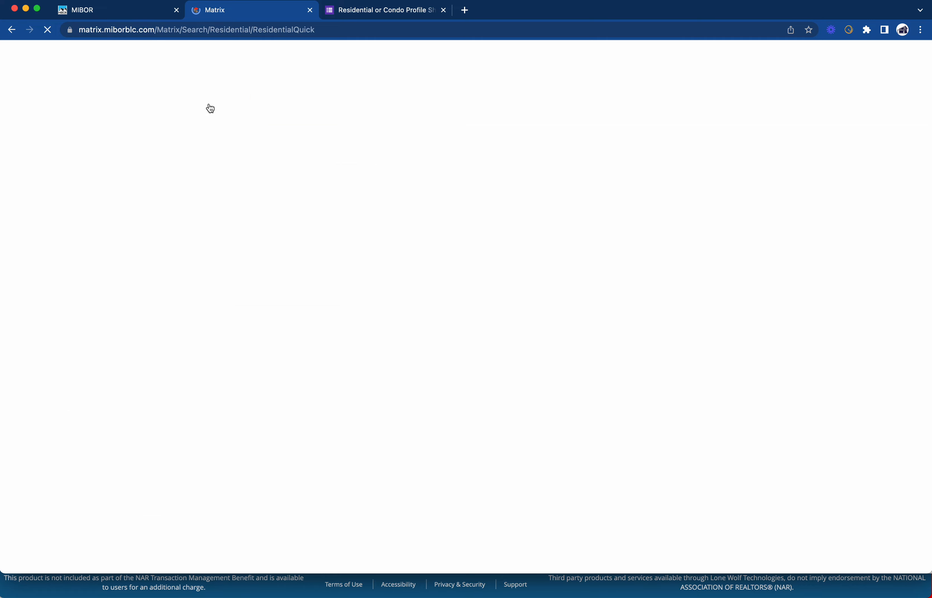
pyautogui.click(489, 140)
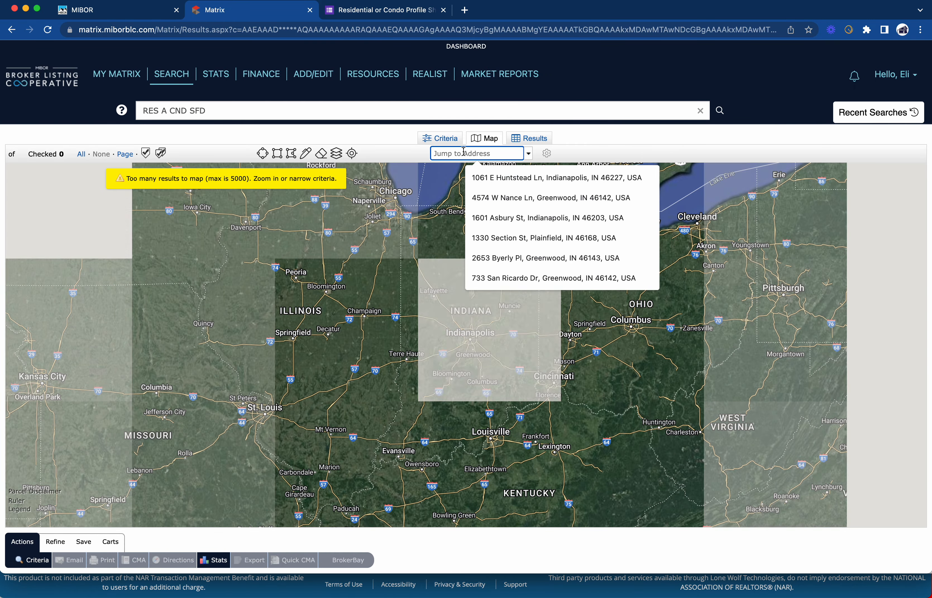
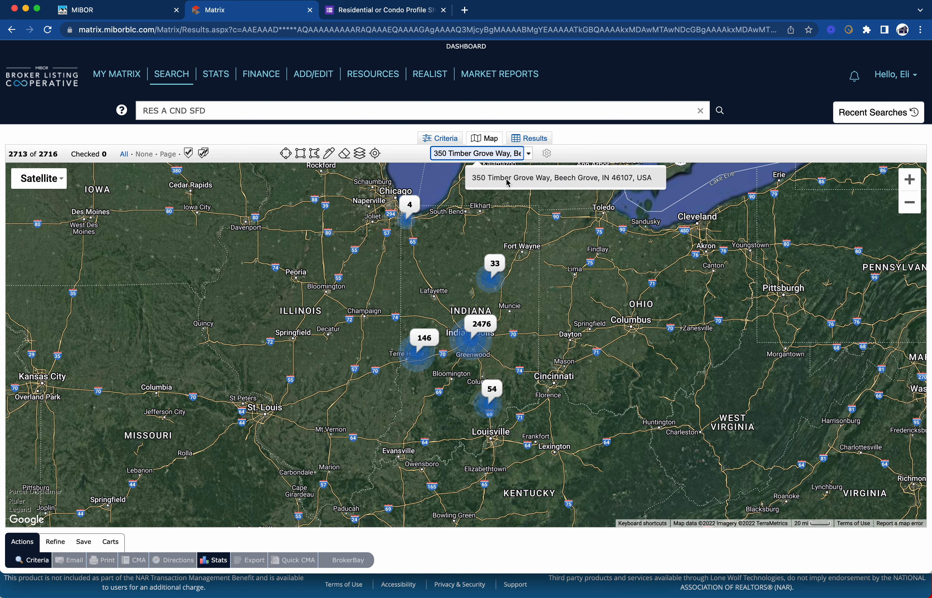
pyautogui.click(507, 181)
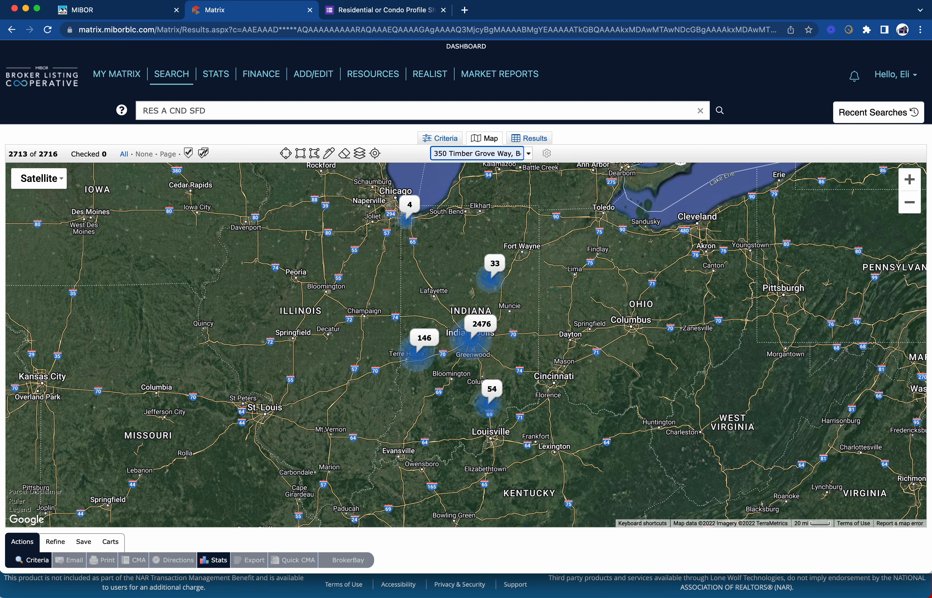
pyautogui.click(349, 10)
pyautogui.write('4')
pyautogui.write('IN 4610')
pyautogui.write('7')
# Answer NA for extra lots and Beech Grove for School District
pyautogui.click(440, 378)
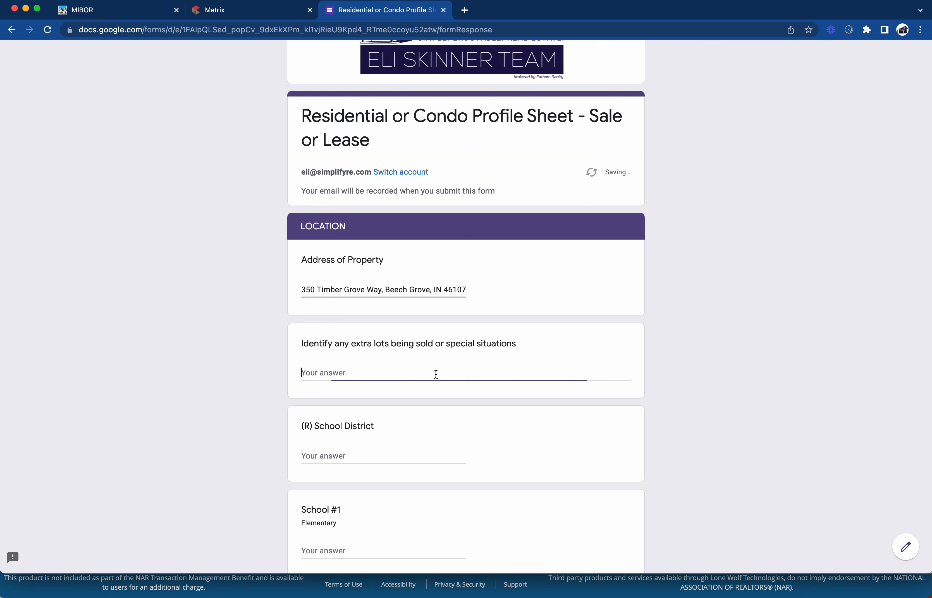
pyautogui.write('NA')
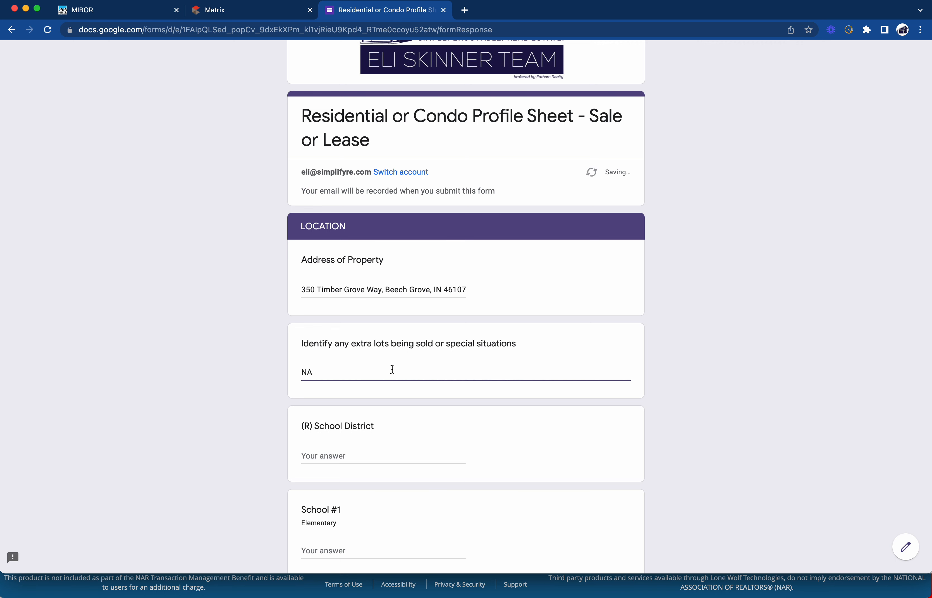
pyautogui.scroll(-5, 394, 369)
pyautogui.click(367, 287)
pyautogui.write('Beac')
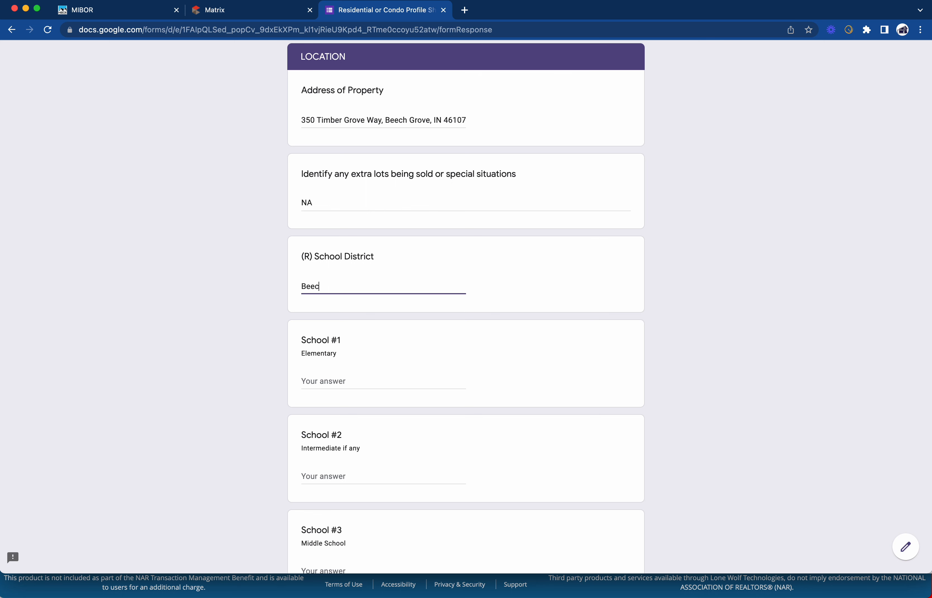
pyautogui.write('h Grove')
# Enter NA for School #1, #2, #3 and #4
pyautogui.click(333, 385)
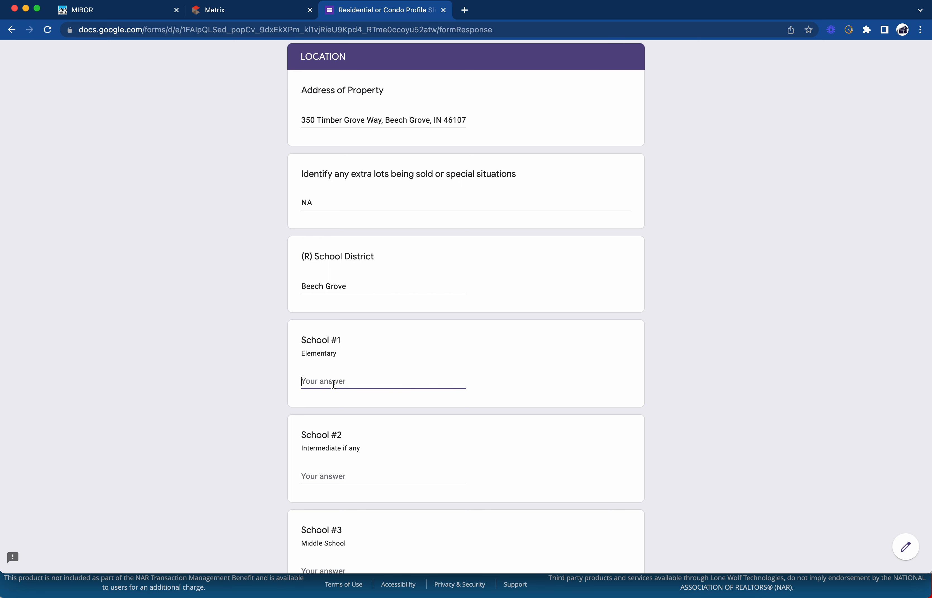
pyautogui.write('NA')
pyautogui.press('Tab')
pyautogui.write('NA')
pyautogui.press('Tab')
pyautogui.write('NA')
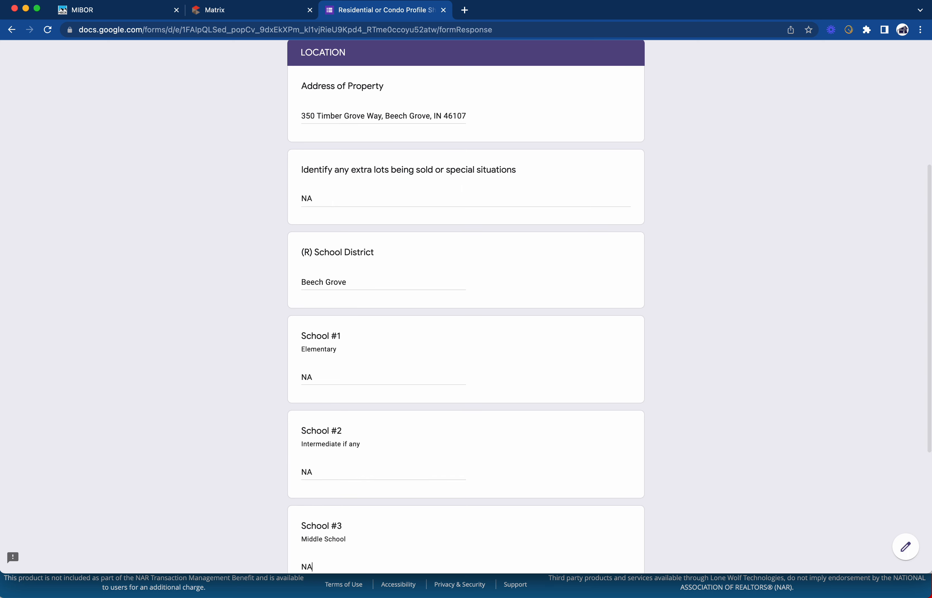
pyautogui.scroll(-5, 324, 437)
pyautogui.click(325, 438)
pyautogui.write('NA')
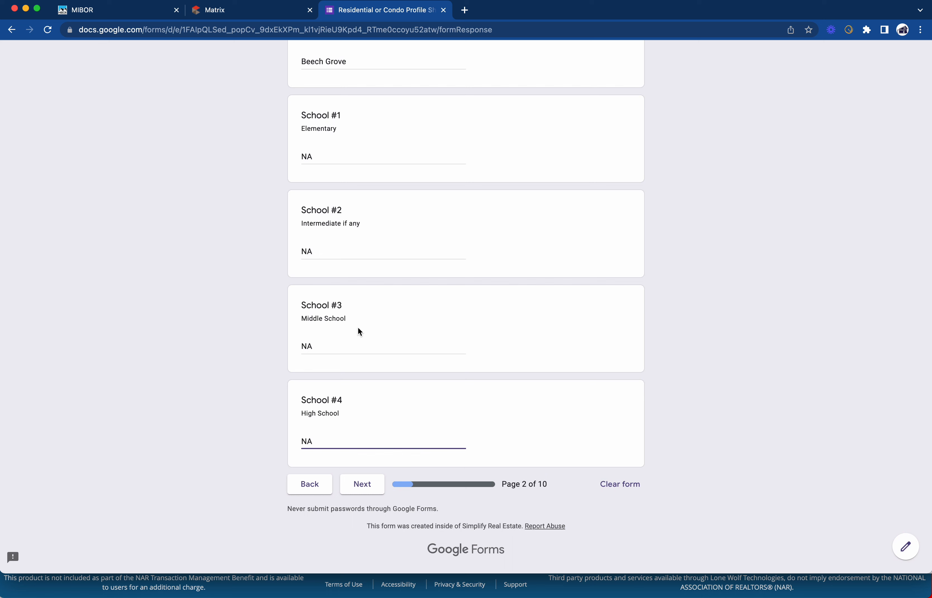
pyautogui.scroll(-1, 358, 328)
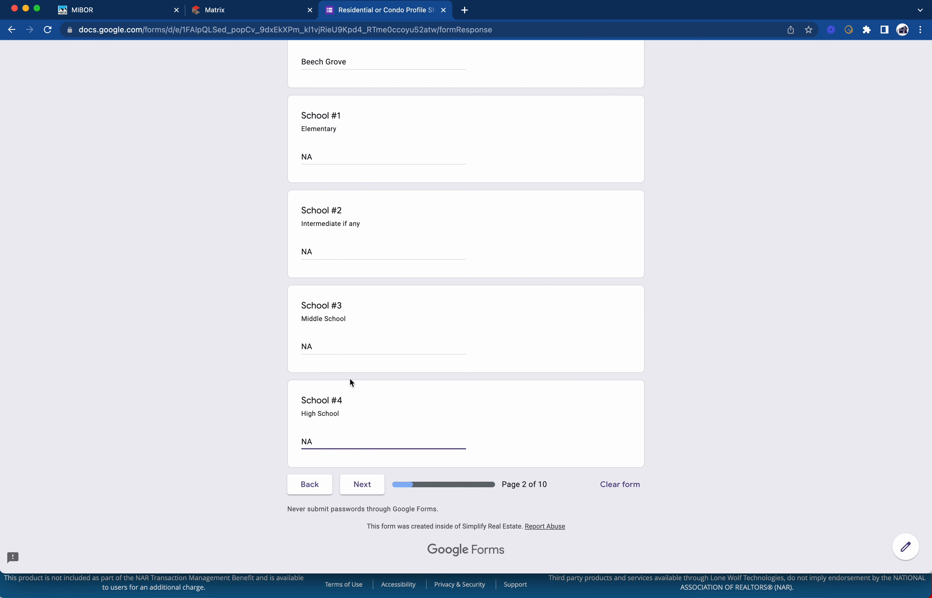
# On page 3, begin the Property Description: beautiful brick ranch on a basement, small community, no HOA
pyautogui.click(362, 494)
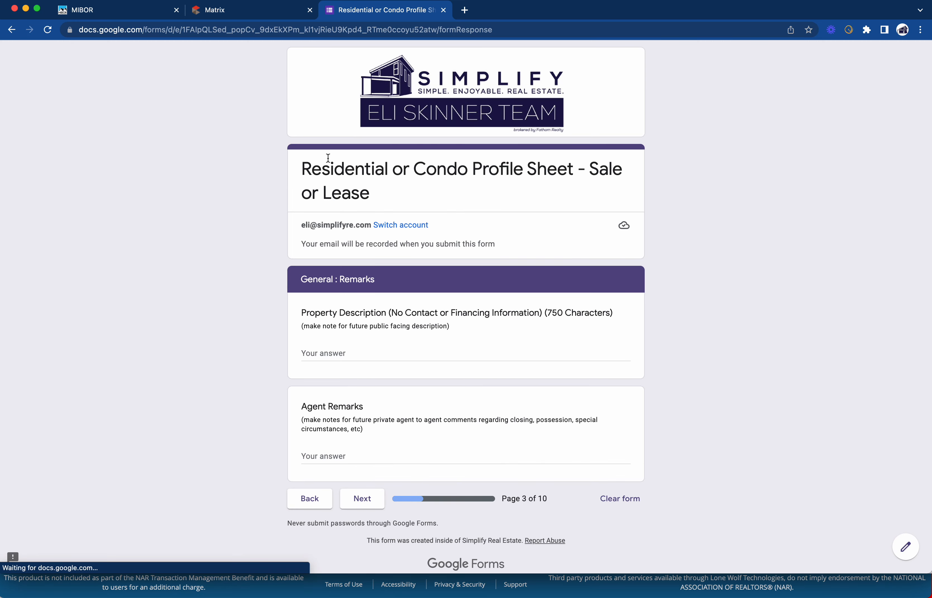
pyautogui.scroll(-1, 388, 258)
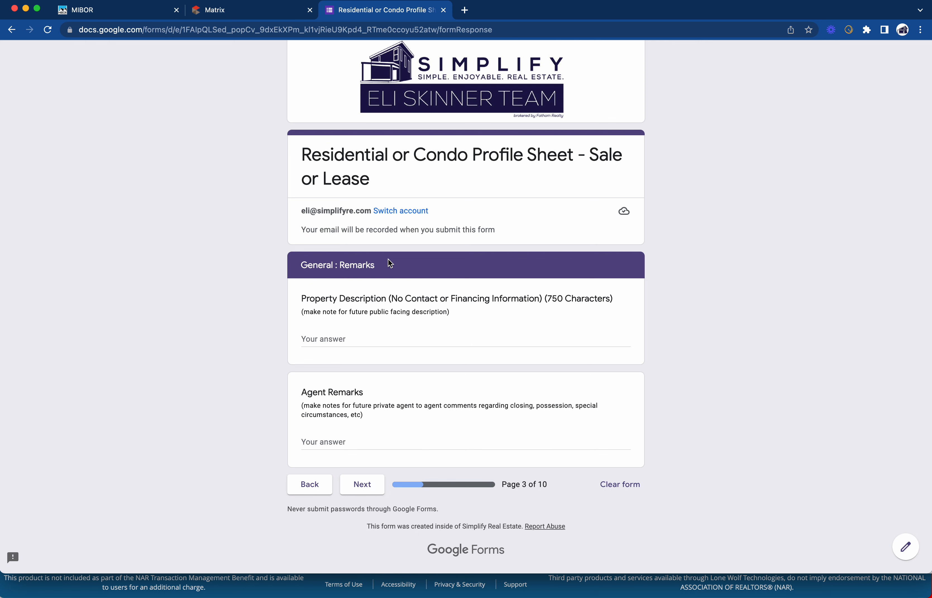
pyautogui.click(349, 338)
pyautogui.write('Beautiful brick rganch')
pyautogui.press('BackSpace')
pyautogui.press('BackSpace')
pyautogui.press('BackSpace')
pyautogui.press('BackSpace')
pyautogui.press('BackSpace')
pyautogui.press('BackSpace')
pyautogui.write('an')
pyautogui.press('BackSpace')
pyautogui.press('BackSpace')
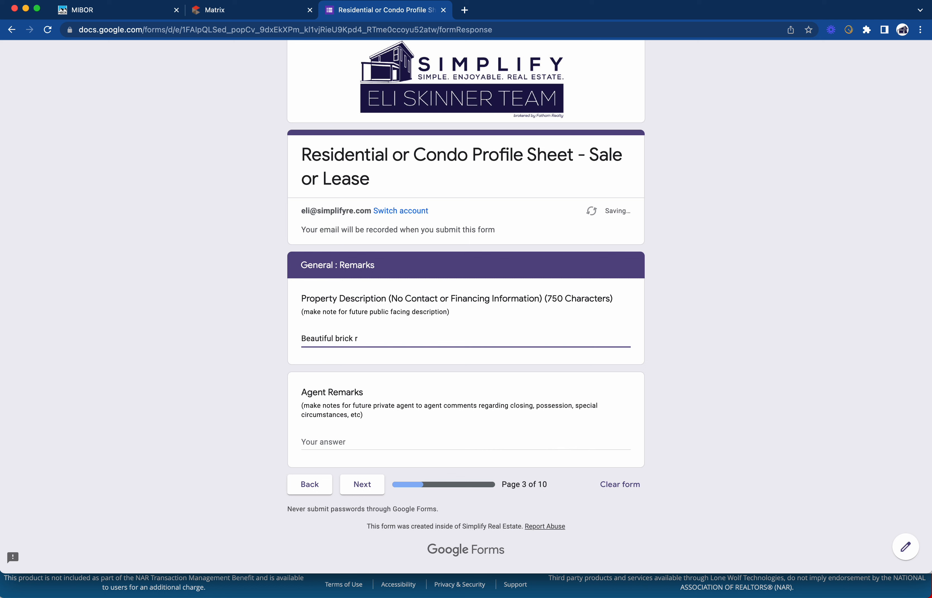
pyautogui.write('anch on a basemet')
pyautogui.press('BackSpace')
pyautogui.write('ent in a small communit')
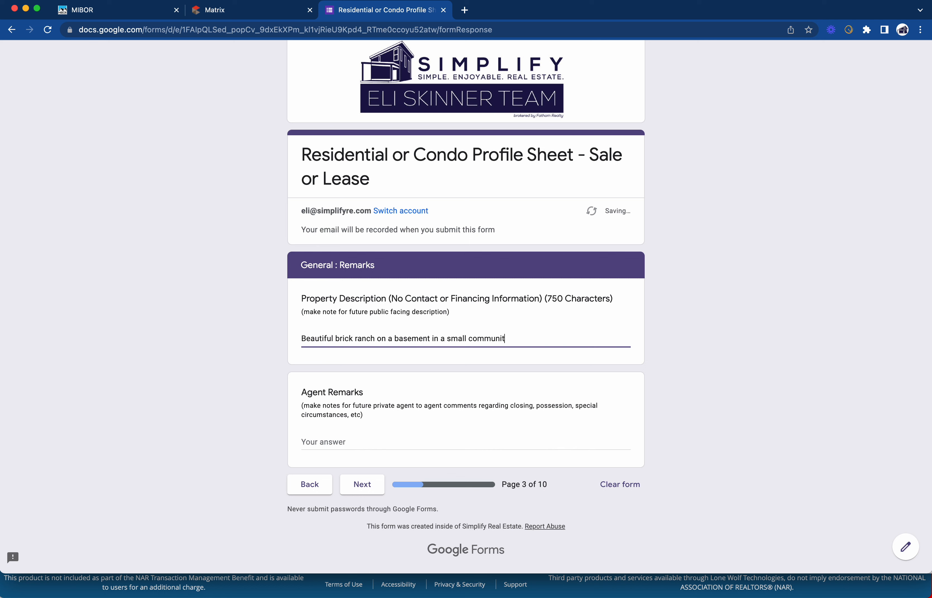
pyautogui.write('y with no HAO')
pyautogui.press('BackSpace')
pyautogui.press('BackSpace')
pyautogui.write('OA')
pyautogui.write('. Mat')
pyautogui.write('ure')
pyautogui.write(' teers')
# Add mature trees on over 1/2 acre, secluded city-within-a-city feel, and completely remodeled kitchen and master bath
pyautogui.press('BackSpace')
pyautogui.press('BackSpace')
pyautogui.press('BackSpace')
pyautogui.press('BackSpace')
pyautogui.write('ress')
pyautogui.press('BackSpace')
pyautogui.write(', over')
pyautogui.press('BackSpace')
pyautogui.press('BackSpace')
pyautogui.press('BackSpace')
pyautogui.press('BackSpace')
pyautogui.press('BackSpace')
pyautogui.write('on over 1')
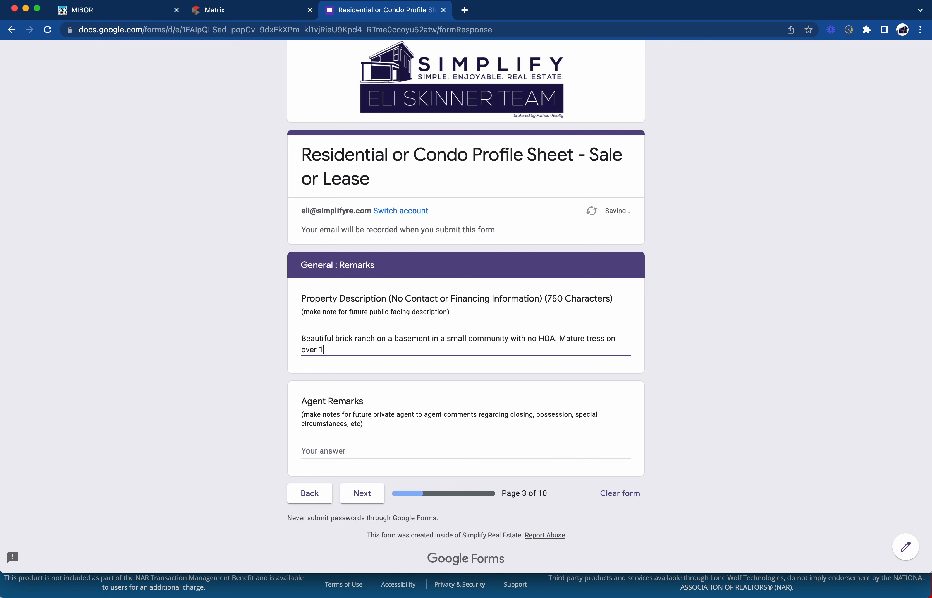
pyautogui.write('/2 an acre allow this property to feel secluded and serene with')
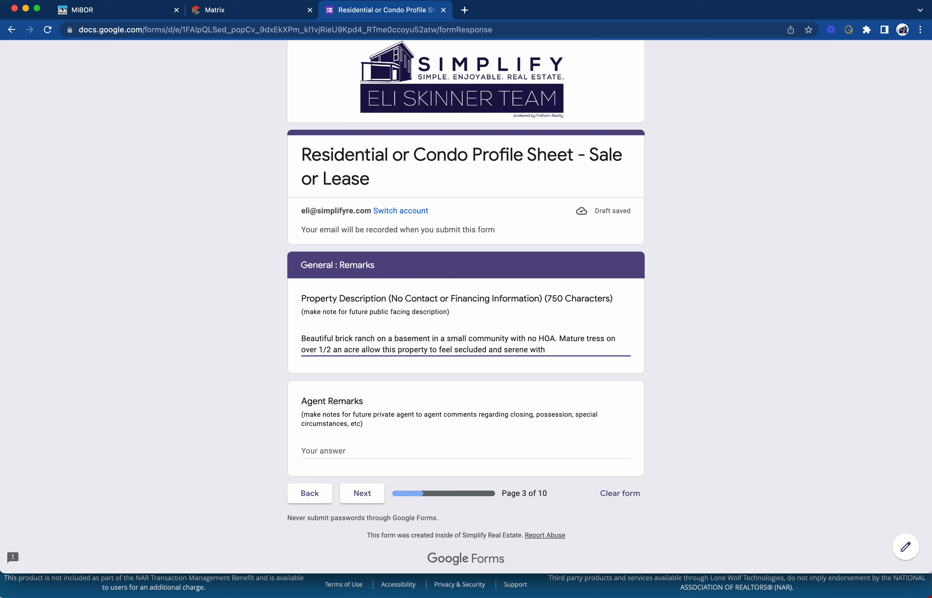
pyautogui.press('BackSpace')
pyautogui.press('BackSpace')
pyautogui.press('BackSpace')
pyautogui.press('BackSpace')
pyautogui.write('hile in the middle of trhiri')
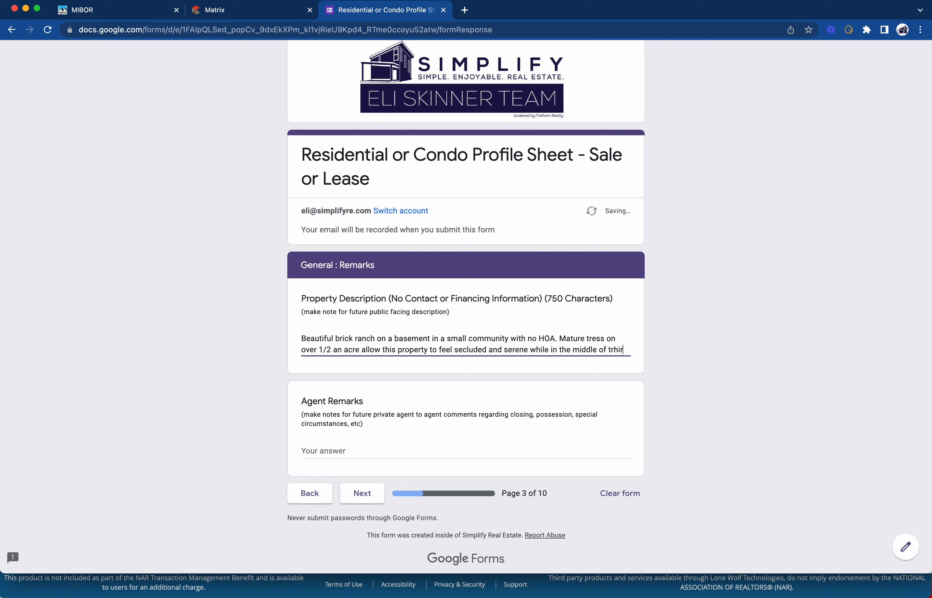
pyautogui.press('BackSpace')
pyautogui.press('BackSpace')
pyautogui.press('BackSpace')
pyautogui.write('busting and')
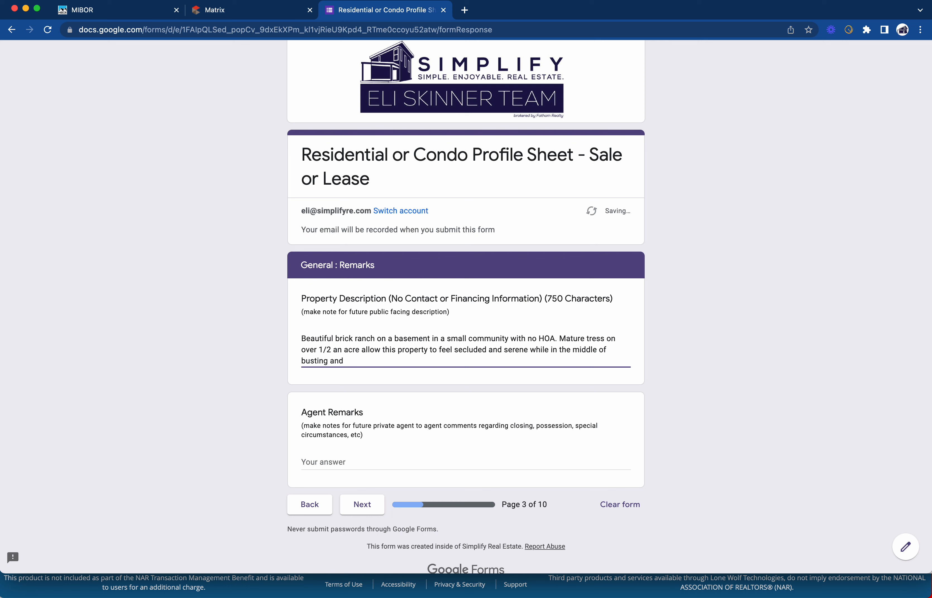
pyautogui.press('BackSpace')
pyautogui.press('BackSpace')
pyautogui.press('BackSpace')
pyautogui.press('BackSpace')
pyautogui.press('BackSpace')
pyautogui.press('BackSpace')
pyautogui.press('BackSpace')
pyautogui.write('ling and g')
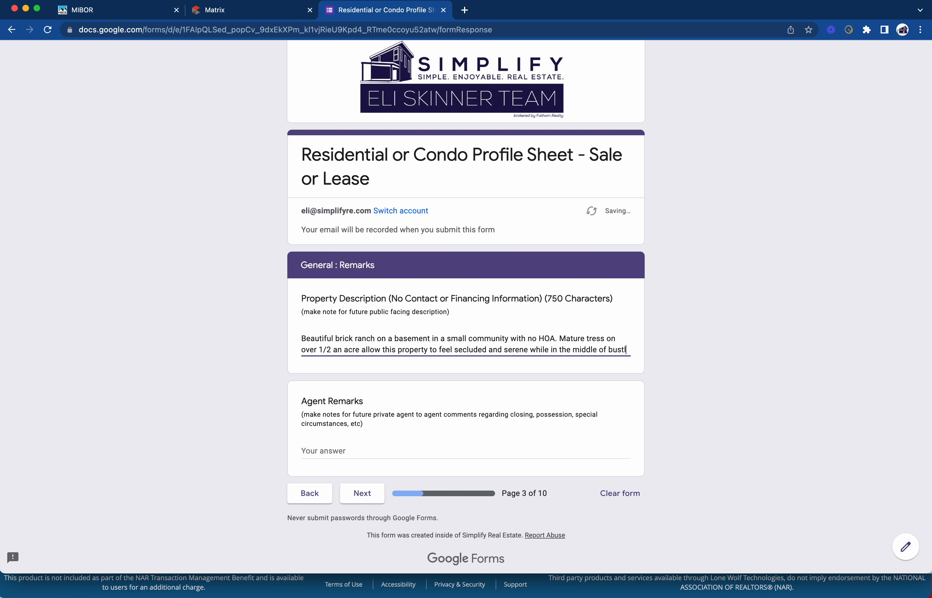
pyautogui.write('community.')
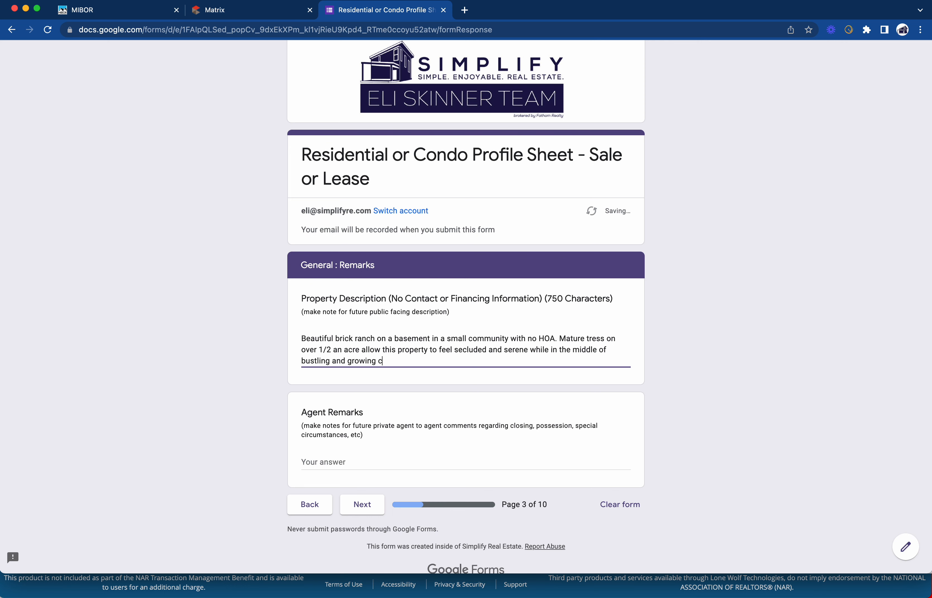
pyautogui.press('BackSpace')
pyautogui.press('BackSpace')
pyautogui.press('BackSpace')
pyautogui.press('BackSpace')
pyautogui.press('BackSpace')
pyautogui.press('BackSpace')
pyautogui.write('ity within a city. Completely remo')
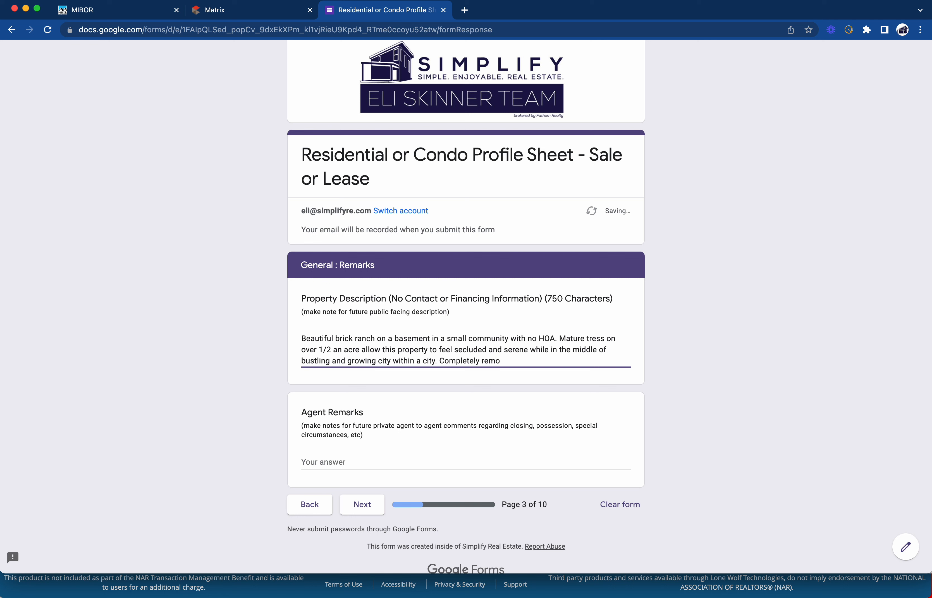
pyautogui.write('deled kitchen and masterbath')
pyautogui.press('BackSpace')
pyautogui.press('BackSpace')
pyautogui.press('BackSpace')
pyautogui.press('BackSpace')
# Add new carpet, new LVP flooring, new tile and beautiful stained woodwork to the description
pyautogui.write('master bath')
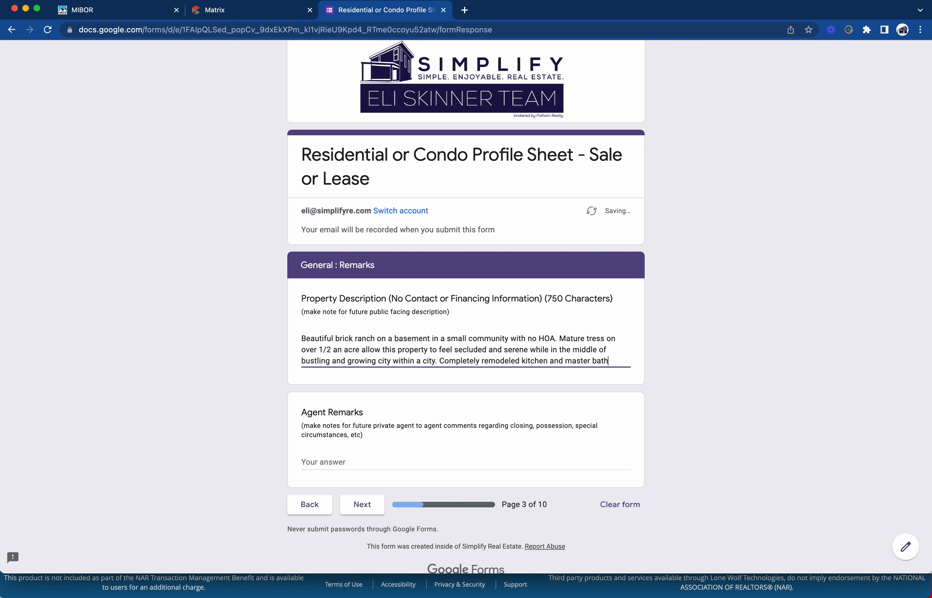
pyautogui.write(', new carpet')
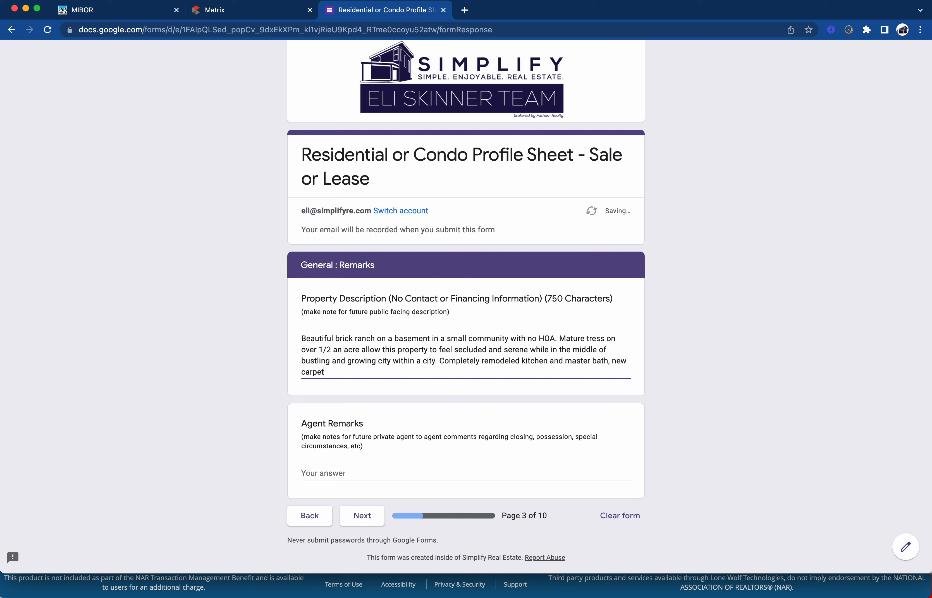
pyautogui.write(', new LVP flooring, new tile,')
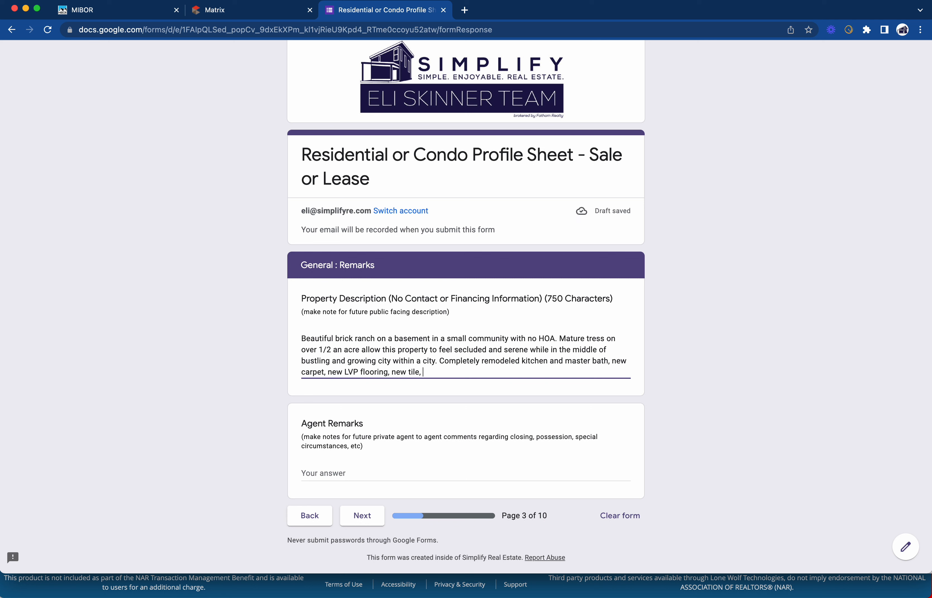
pyautogui.write('beautul stained')
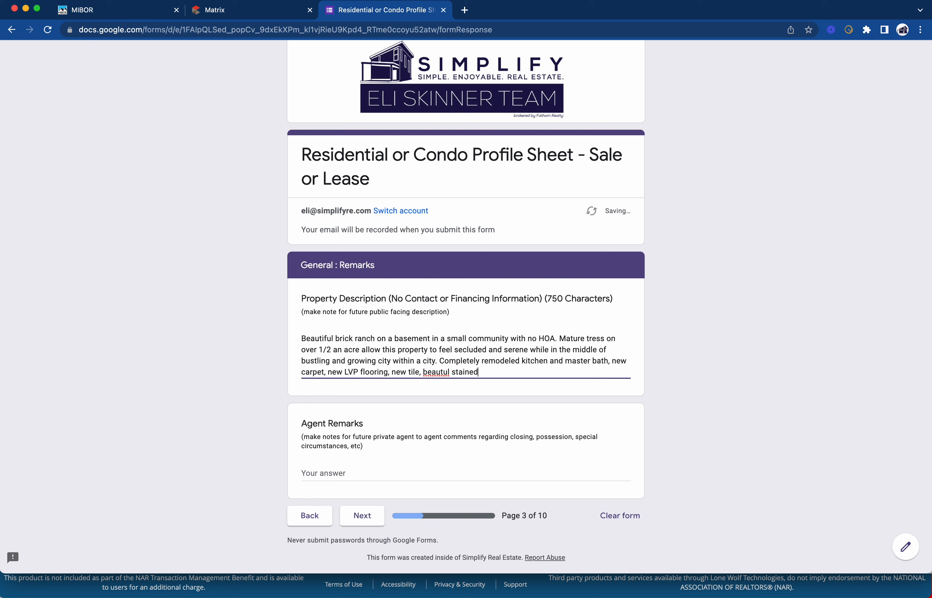
pyautogui.write(' woodowrk')
pyautogui.press('BackSpace')
pyautogui.press('BackSpace')
pyautogui.press('BackSpace')
pyautogui.press('BackSpace')
pyautogui.write('wood with')
pyautogui.click(451, 369)
pyautogui.press('BackSpace')
pyautogui.press('BackSpace')
pyautogui.write('ifuy')
pyautogui.press('BackSpace')
pyautogui.write('l')
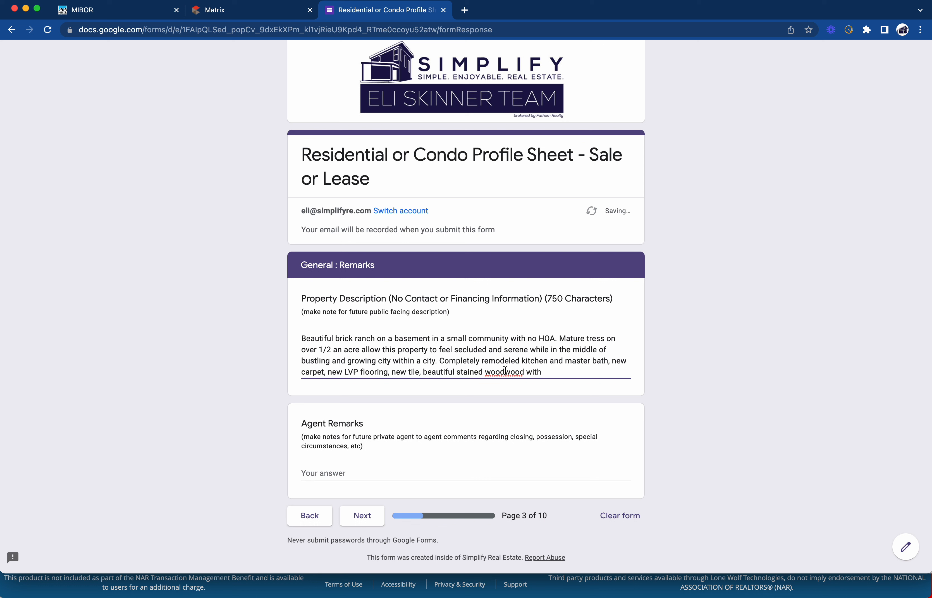
pyautogui.moveTo(505, 371); pyautogui.dragTo(524, 371)
pyautogui.write('work')
pyautogui.click(555, 374)
# Add high end crank windows, move-in ready, screened porch and stamped stained concrete patio with fire pit
pyautogui.write('high end crank windows')
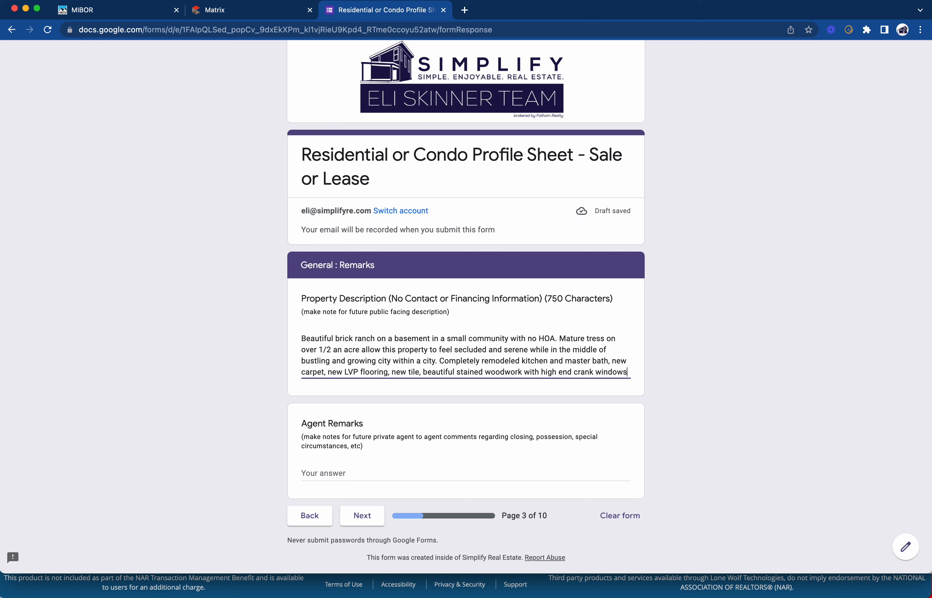
pyautogui.write('. This home is move in ready. ')
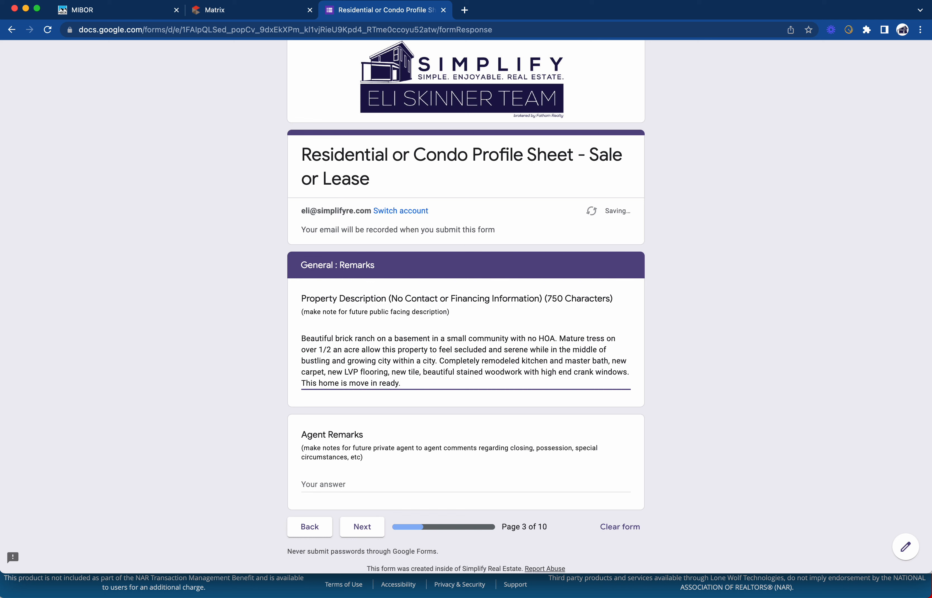
pyautogui.write('screened in back patio')
pyautogui.press('BackSpace')
pyautogui.press('BackSpace')
pyautogui.press('BackSpace')
pyautogui.press('BackSpace')
pyautogui.write('orch with stamped and stained concrete padio with')
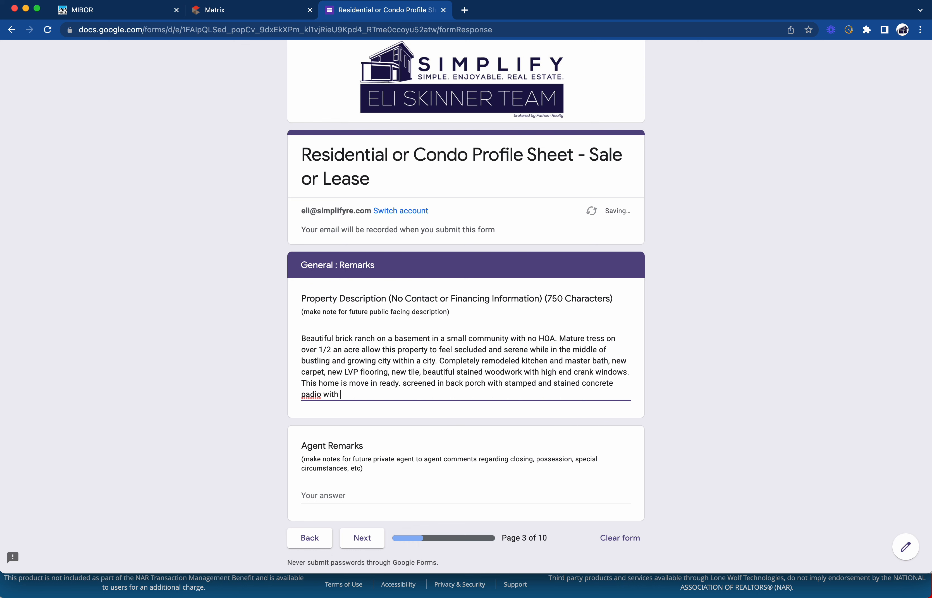
pyautogui.press('BackSpace')
pyautogui.press('BackSpace')
pyautogui.press('BackSpace')
pyautogui.press('BackSpace')
pyautogui.press('BackSpace')
pyautogui.press('BackSpace')
pyautogui.write('tio including a built in fire pit.')
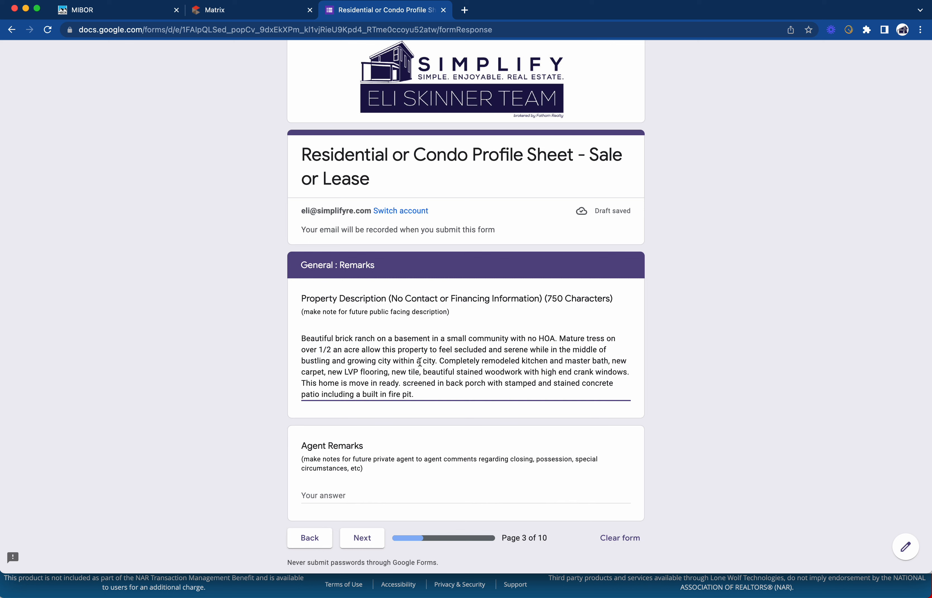
# Add a cozy living room fireplace and 2 eating areas, eat-in kitchen and formal dining
pyautogui.write('Cpzy fireplace in the')
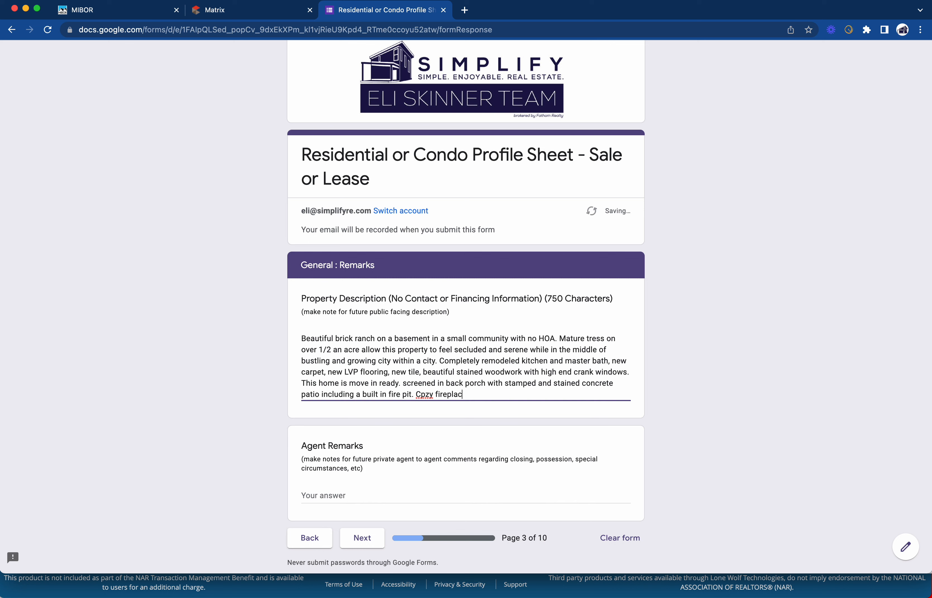
pyautogui.press('BackSpace')
pyautogui.press('BackSpace')
pyautogui.press('BackSpace')
pyautogui.press('BackSpace')
pyautogui.press('BackSpace')
pyautogui.press('BackSpace')
pyautogui.press('BackSpace')
pyautogui.press('BackSpace')
pyautogui.press('BackSpace')
pyautogui.press('BackSpace')
pyautogui.press('BackSpace')
pyautogui.press('BackSpace')
pyautogui.press('BackSpace')
pyautogui.press('BackSpace')
pyautogui.press('BackSpace')
pyautogui.press('BackSpace')
pyautogui.press('BackSpace')
pyautogui.press('BackSpace')
pyautogui.press('BackSpace')
pyautogui.press('BackSpace')
pyautogui.write('ozy irepl')
pyautogui.press('BackSpace')
pyautogui.press('BackSpace')
pyautogui.press('BackSpace')
pyautogui.press('BackSpace')
pyautogui.press('BackSpace')
pyautogui.write('fireplace in the living to')
pyautogui.press('BackSpace')
pyautogui.press('BackSpace')
pyautogui.write('room. 2 eating ara')
pyautogui.press('BackSpace')
pyautogui.write('eas (ear in')
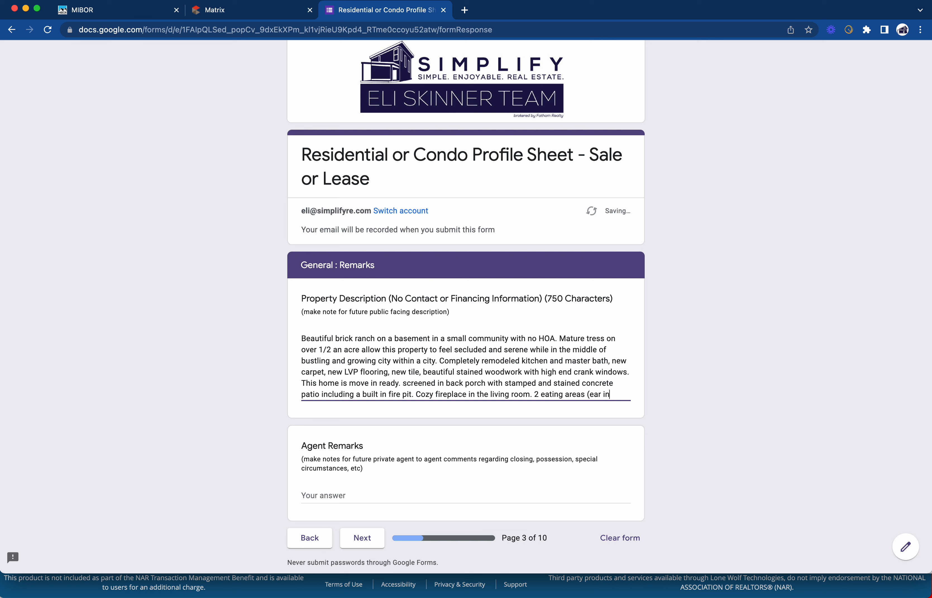
pyautogui.press('BackSpace')
pyautogui.write('t in kithen and formal dii')
# Finish with 'formal dining. 3 beds/2.5 baths oversized 2 car garage. MORE.' in the description
pyautogui.press('BackSpace')
pyautogui.write('ning. 3')
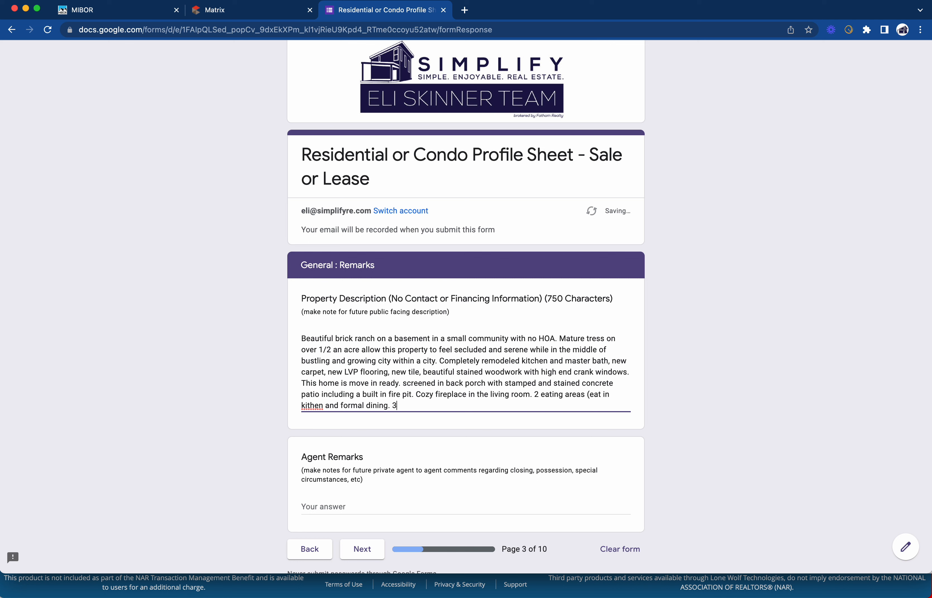
pyautogui.write(' beds/2.5 baths oversized 2 car ca')
pyautogui.press('BackSpace')
pyautogui.press('BackSpace')
pyautogui.write('garbage')
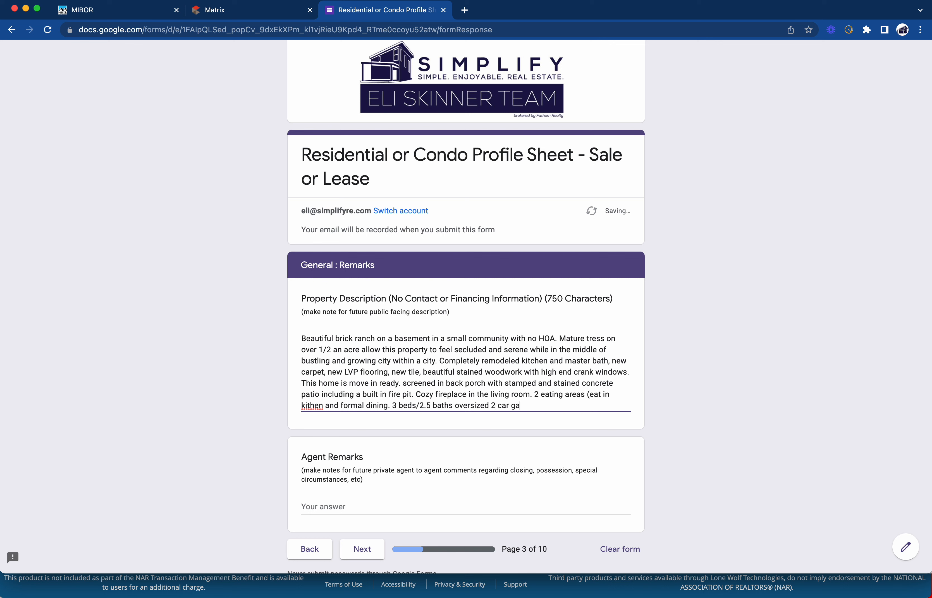
pyautogui.press('BackSpace')
pyautogui.press('BackSpace')
pyautogui.press('BackSpace')
pyautogui.press('BackSpace')
pyautogui.write('aage,')
pyautogui.press('BackSpace')
pyautogui.press('BackSpace')
pyautogui.press('BackSpace')
pyautogui.write('ge')
pyautogui.write(' and d')
pyautogui.press('BackSpace')
pyautogui.press('BackSpace')
pyautogui.press('BackSpace')
pyautogui.press('BackSpace')
pyautogui.press('BackSpace')
pyautogui.write('and')
pyautogui.press('BackSpace')
pyautogui.press('BackSpace')
pyautogui.press('BackSpace')
pyautogui.write('MORE')
pyautogui.scroll(-3, 423, 450)
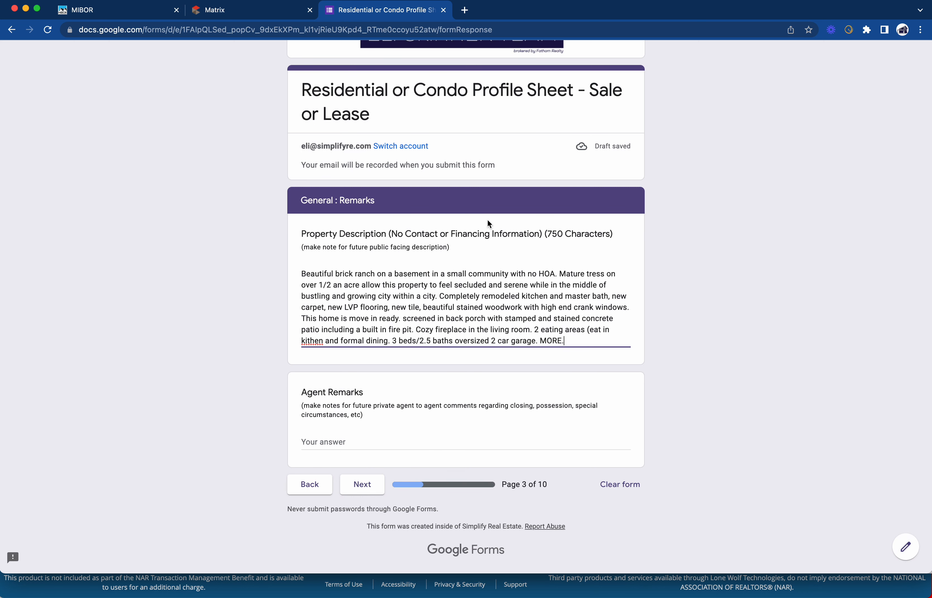
# Append 'Roof? HVAC? WH? etc' to the end of the property description
pyautogui.click(567, 346)
pyautogui.write('Roof')
pyautogui.write('?')
pyautogui.write(' funr?')
pyautogui.press('BackSpace')
pyautogui.press('BackSpace')
pyautogui.write('HVAC? WH')
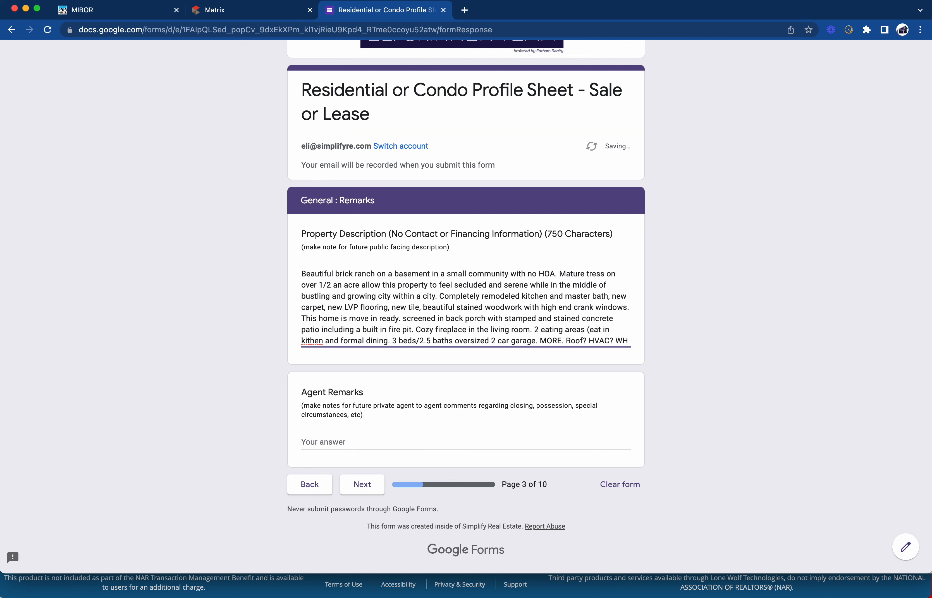
pyautogui.write('?')
pyautogui.write(' etc')
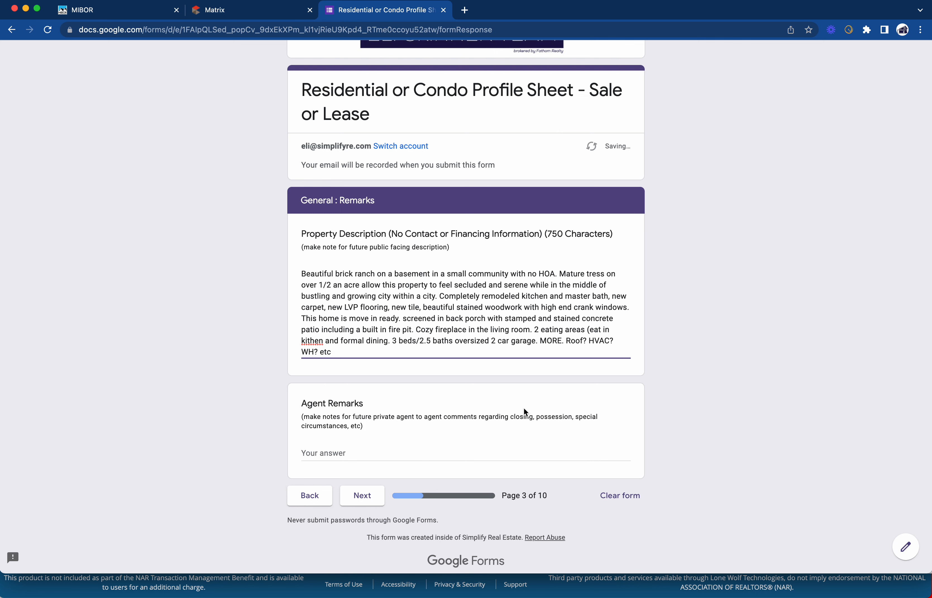
# Enter NA as the Agent Remarks answer
pyautogui.scroll(-1, 517, 396)
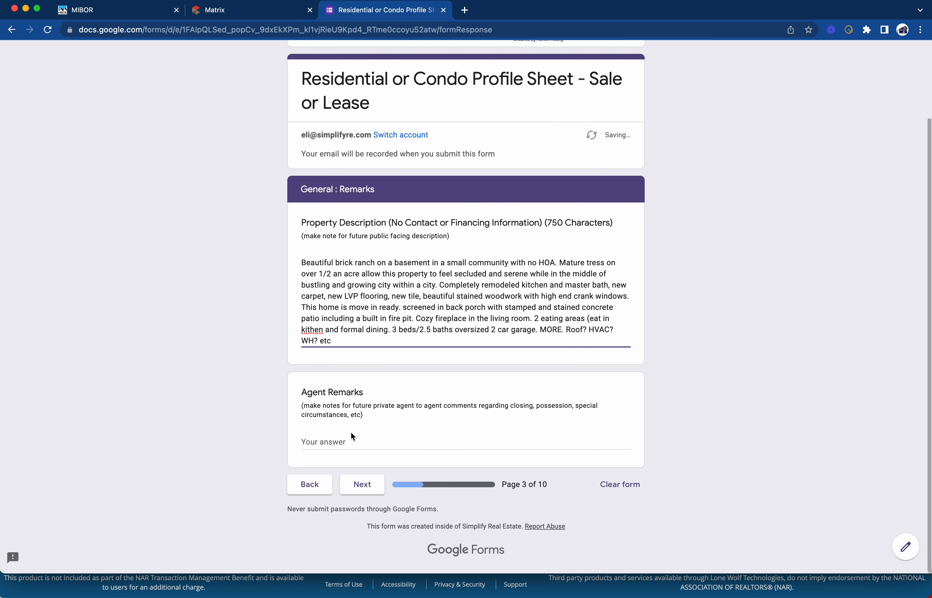
pyautogui.click(349, 442)
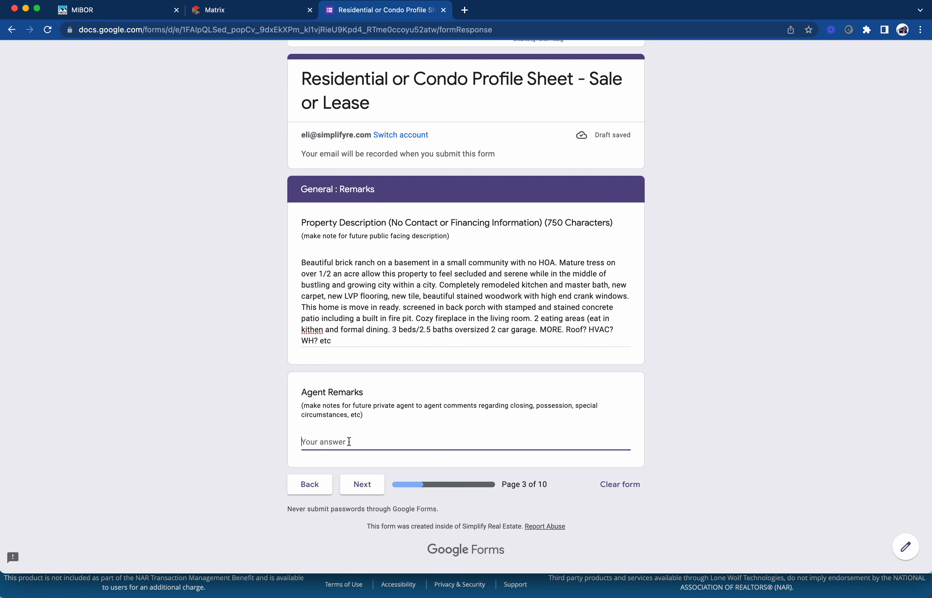
pyautogui.write('NA')
# On the next page, answer Levels with 1 Level and Basement with No
pyautogui.click(363, 484)
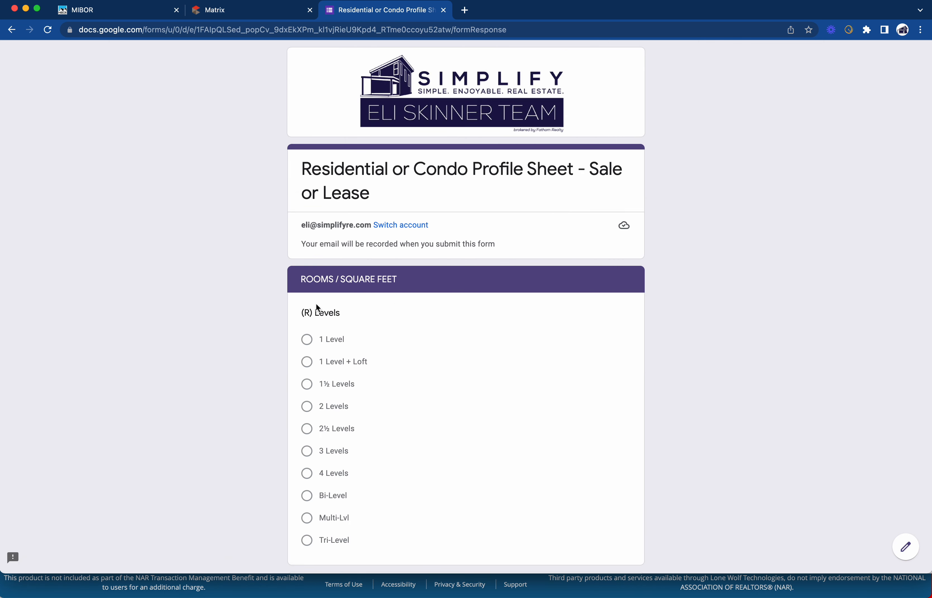
pyautogui.scroll(-5, 396, 303)
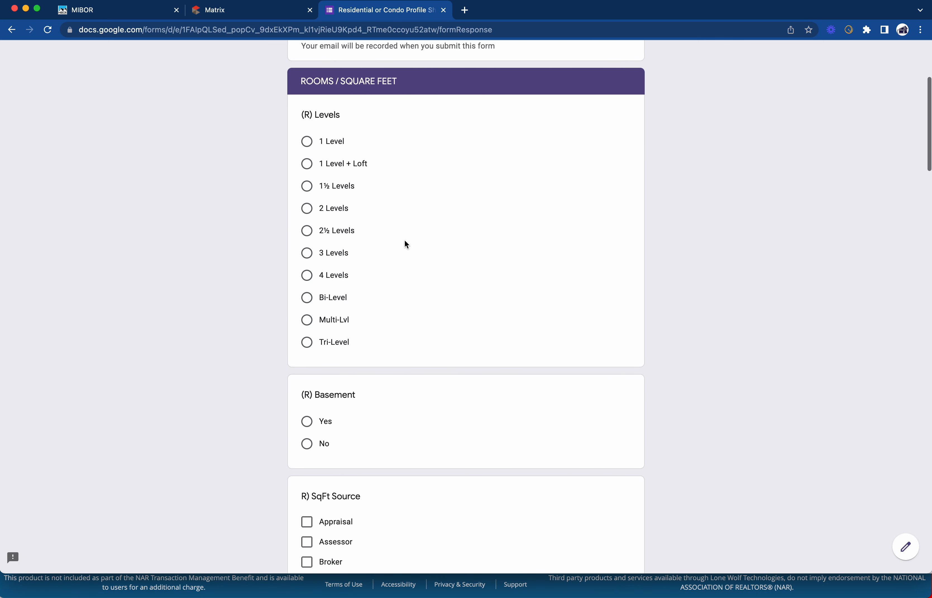
pyautogui.click(307, 145)
pyautogui.scroll(-4, 403, 184)
pyautogui.scroll(-2, 352, 239)
pyautogui.click(307, 253)
pyautogui.scroll(-4, 342, 255)
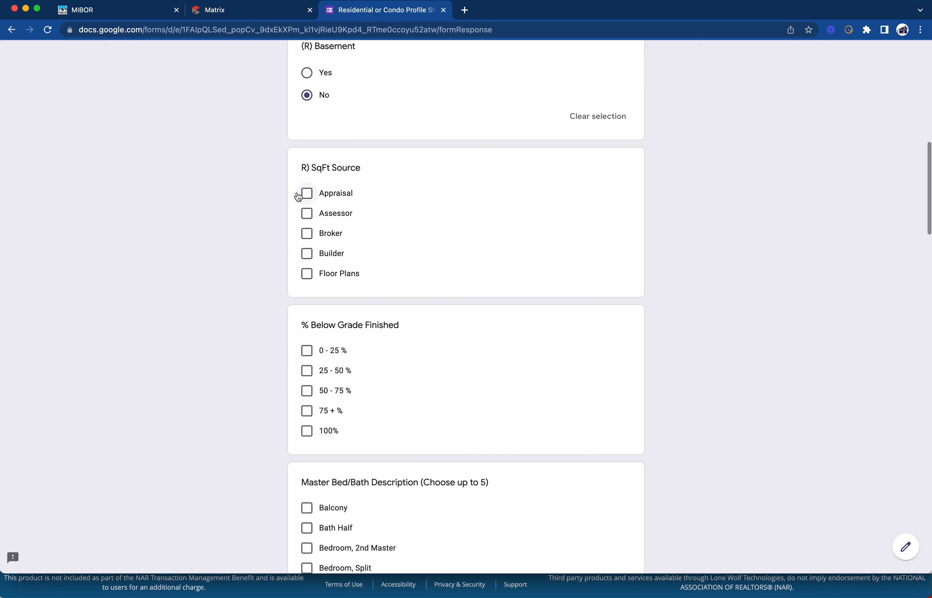
# Set SqFt Source to Assessor and % Below Grade Finished to 0 - 25 %
pyautogui.click(308, 215)
pyautogui.scroll(-2, 401, 201)
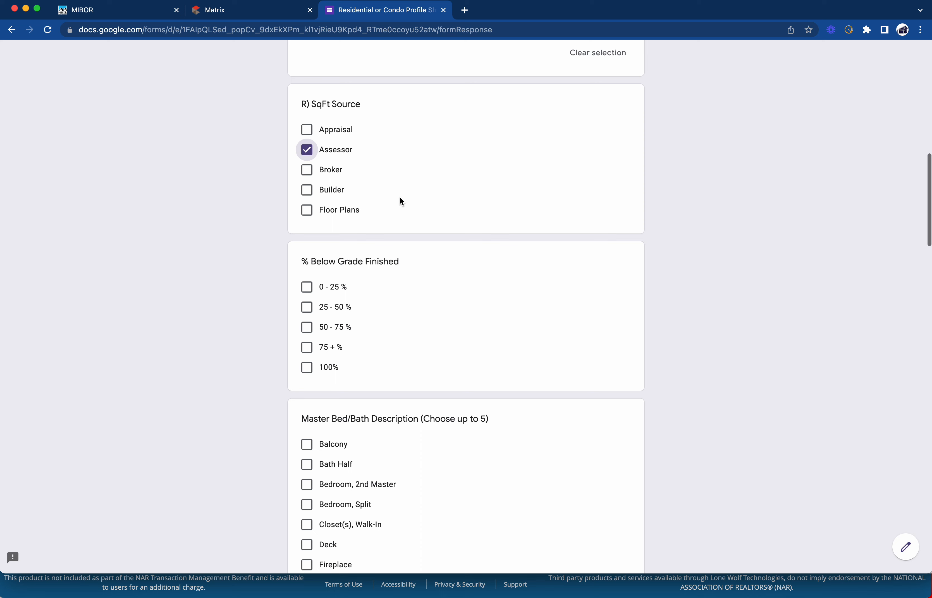
pyautogui.scroll(-2, 364, 276)
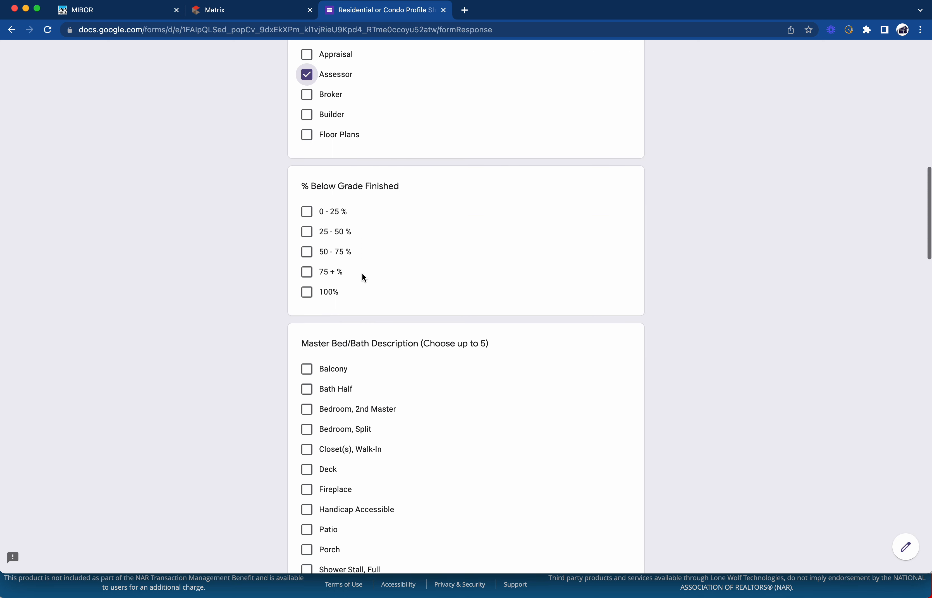
pyautogui.scroll(-2, 364, 277)
pyautogui.click(310, 155)
pyautogui.scroll(-5, 372, 163)
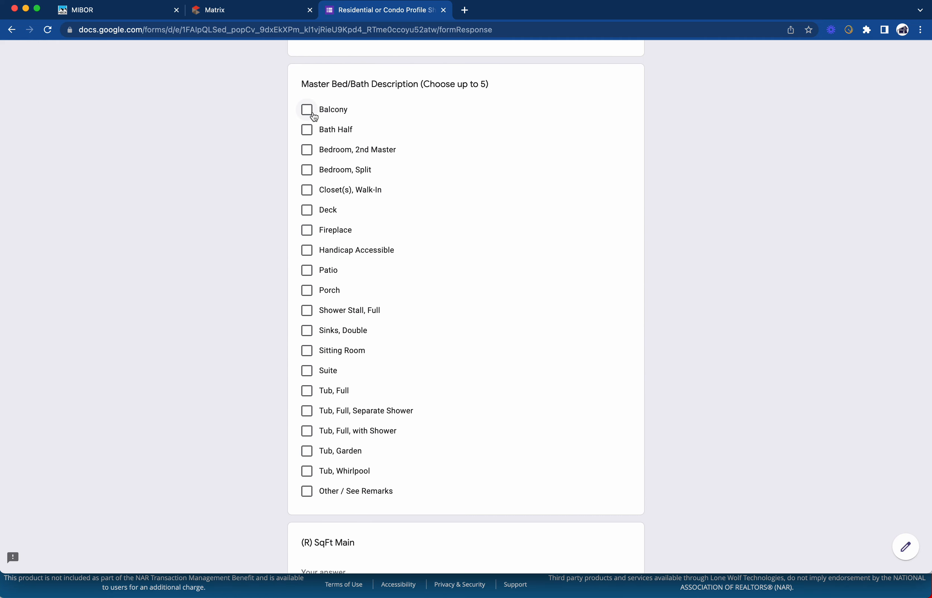
pyautogui.scroll(1, 313, 114)
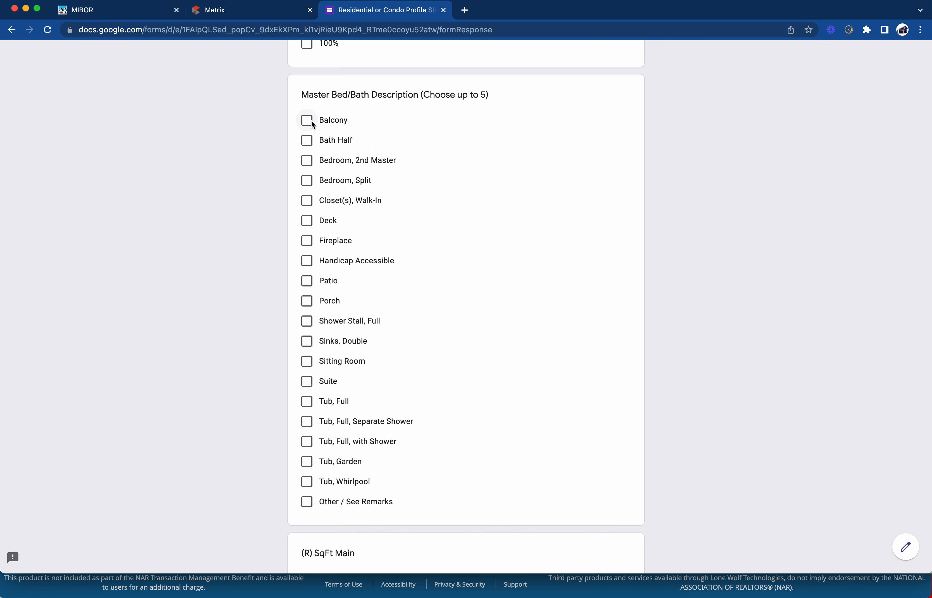
pyautogui.scroll(-1, 334, 140)
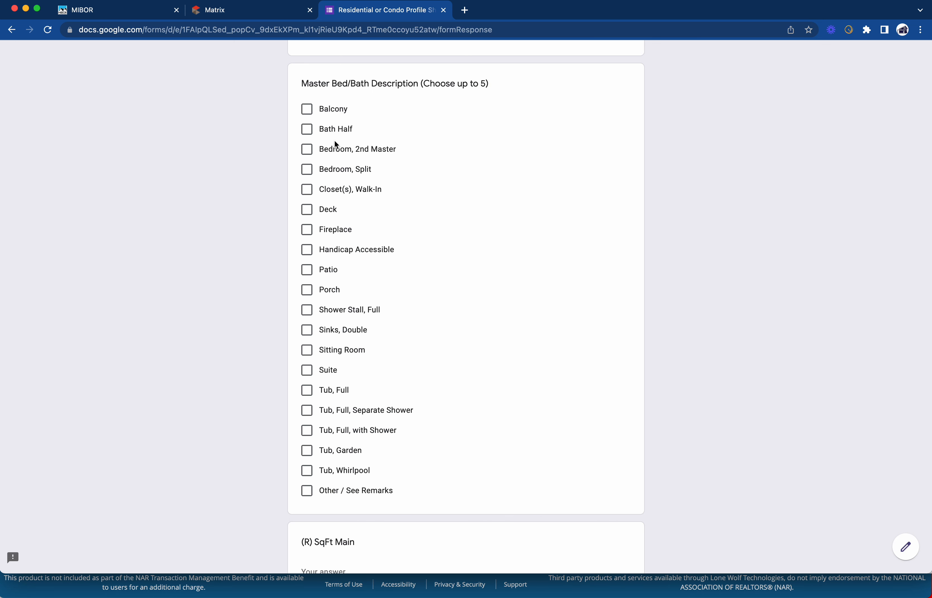
pyautogui.scroll(-5, 315, 157)
# Tick Closet(s) Walk-In, Shower Stall Full, Sinks Double and Suite under Master Bed/Bath Description
pyautogui.click(307, 138)
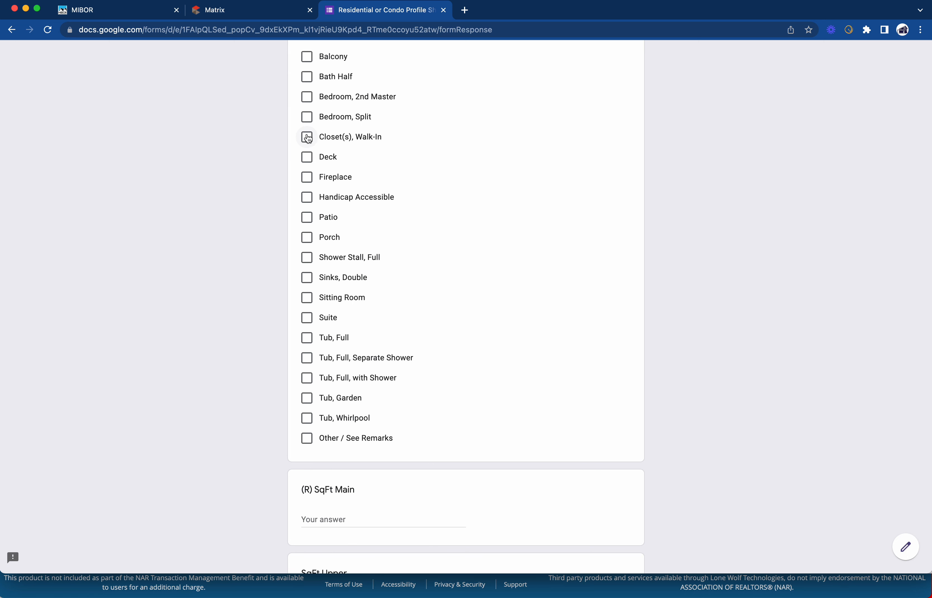
pyautogui.scroll(-3, 344, 141)
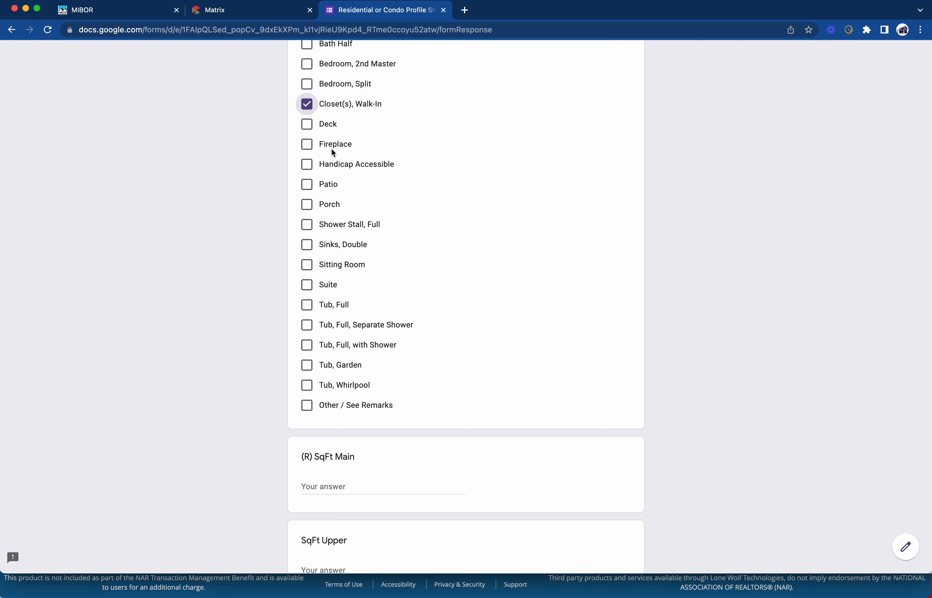
pyautogui.scroll(-3, 340, 145)
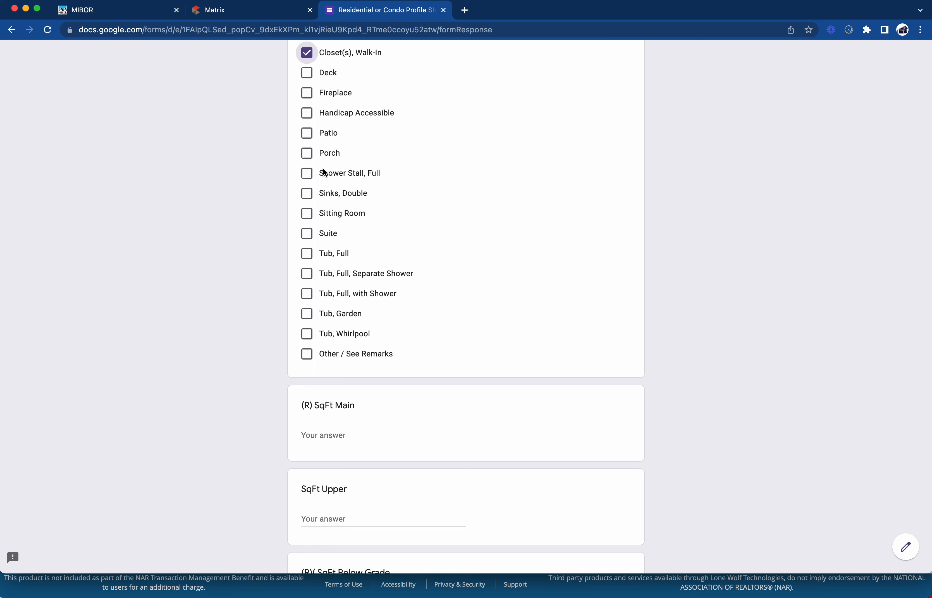
pyautogui.click(307, 174)
pyautogui.scroll(-1, 352, 156)
pyautogui.click(304, 179)
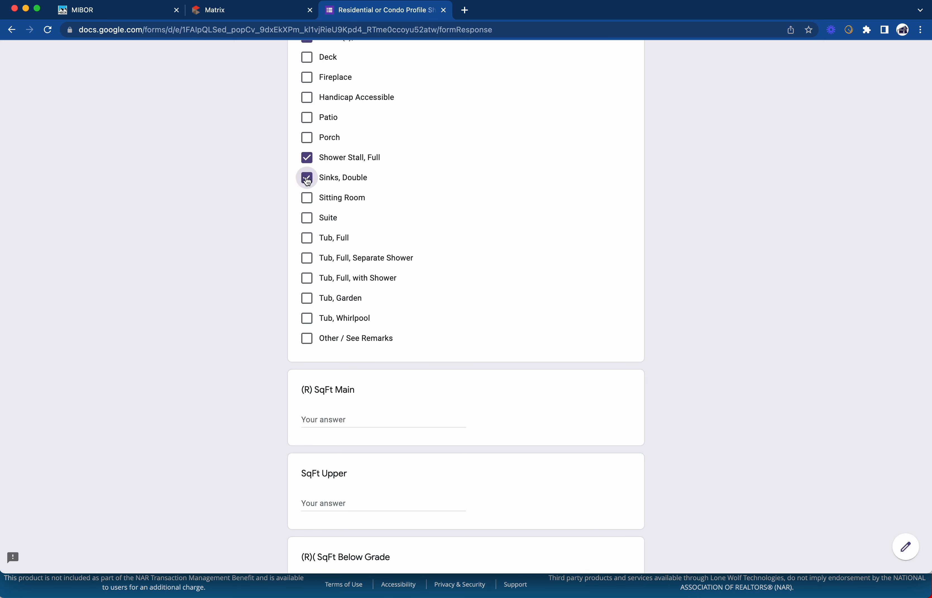
pyautogui.scroll(-2, 352, 163)
pyautogui.click(307, 180)
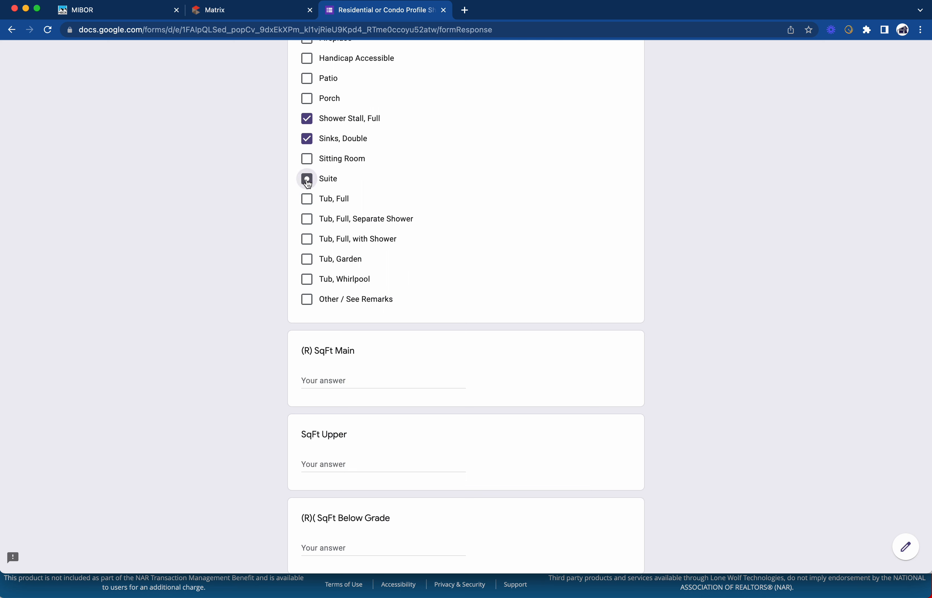
pyautogui.scroll(-2, 337, 164)
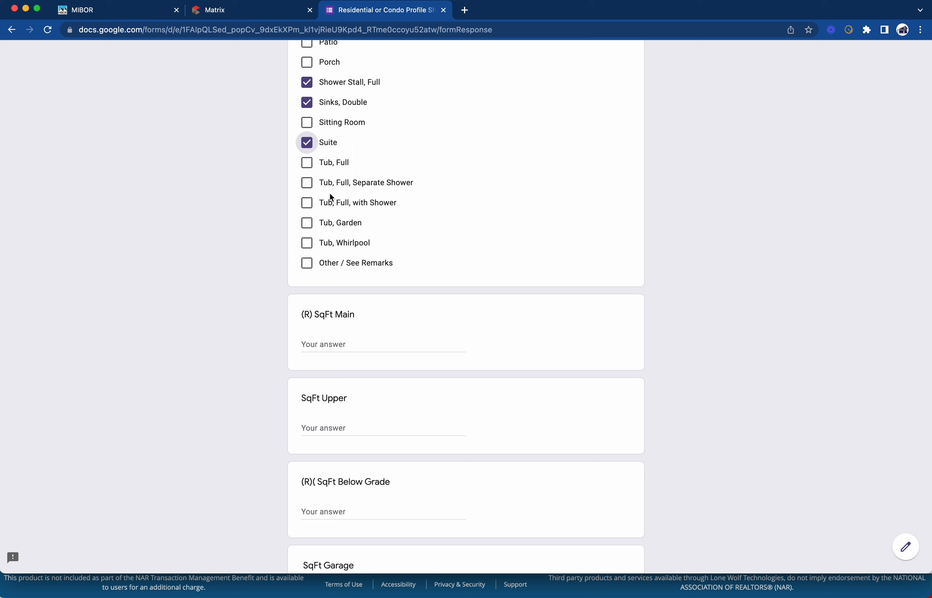
pyautogui.scroll(-1, 339, 228)
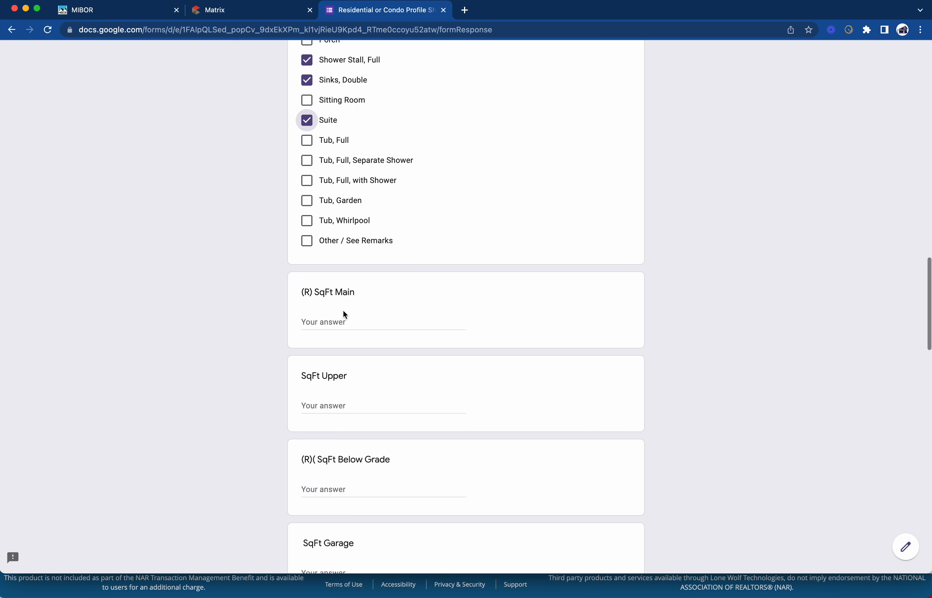
pyautogui.scroll(5, 347, 315)
pyautogui.scroll(6, 384, 270)
pyautogui.scroll(-2, 378, 270)
pyautogui.scroll(-6, 400, 260)
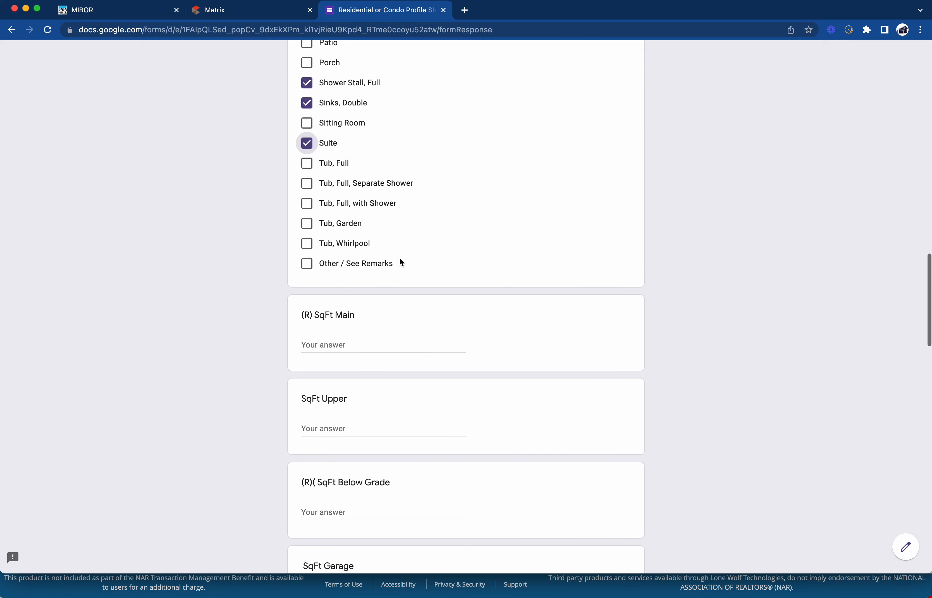
pyautogui.scroll(2, 446, 164)
pyautogui.scroll(15, 448, 163)
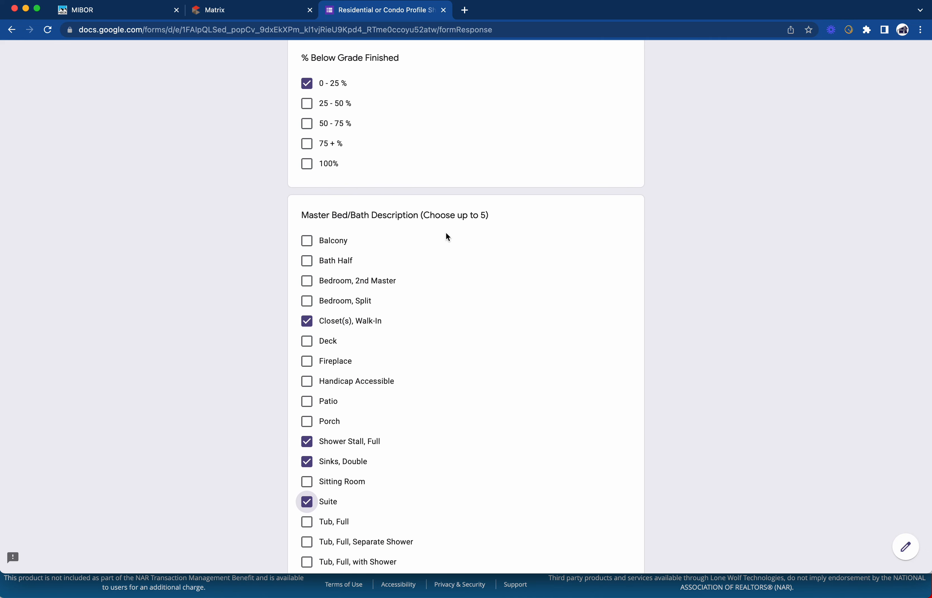
pyautogui.scroll(20, 471, 211)
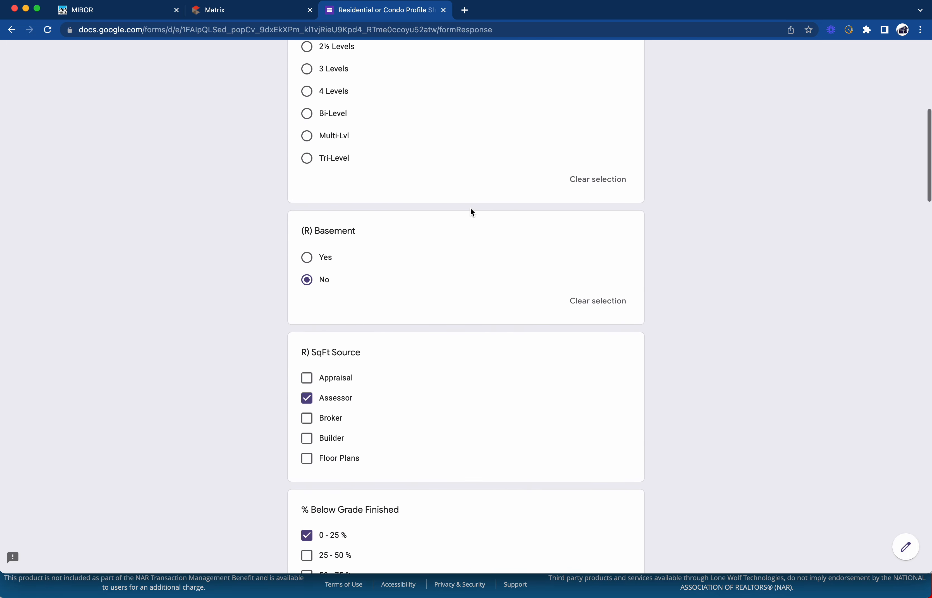
pyautogui.scroll(-20, 471, 211)
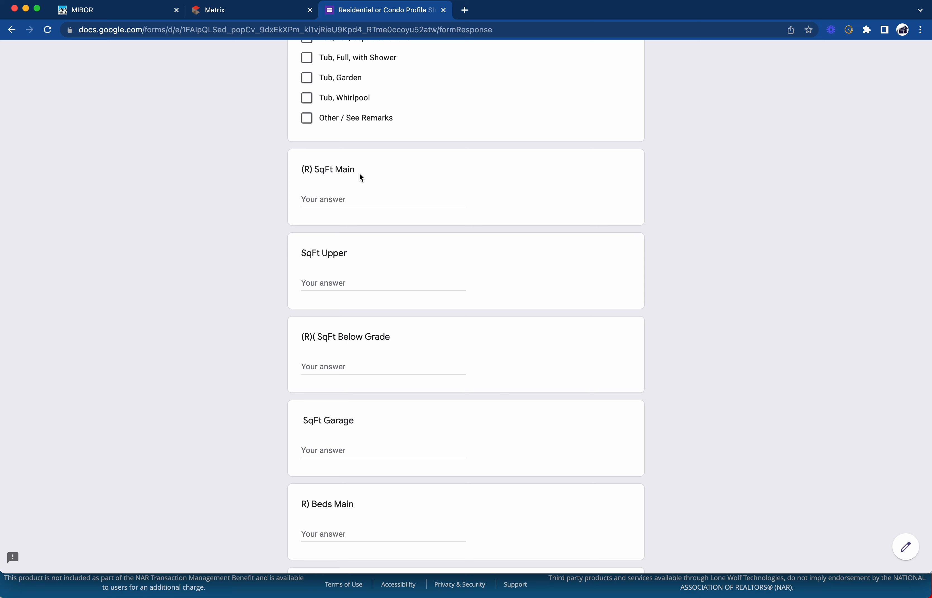
pyautogui.scroll(-1, 359, 173)
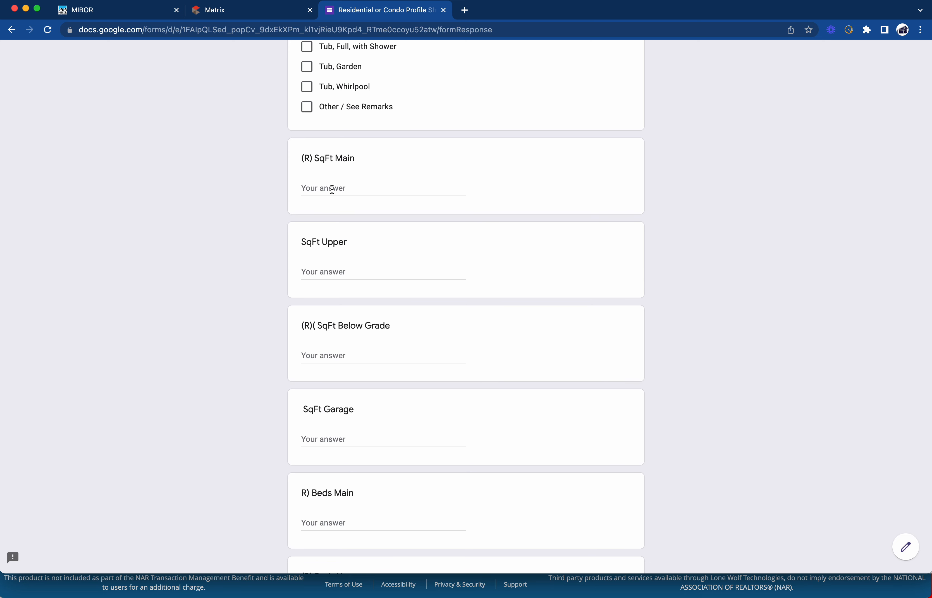
pyautogui.scroll(-2, 330, 190)
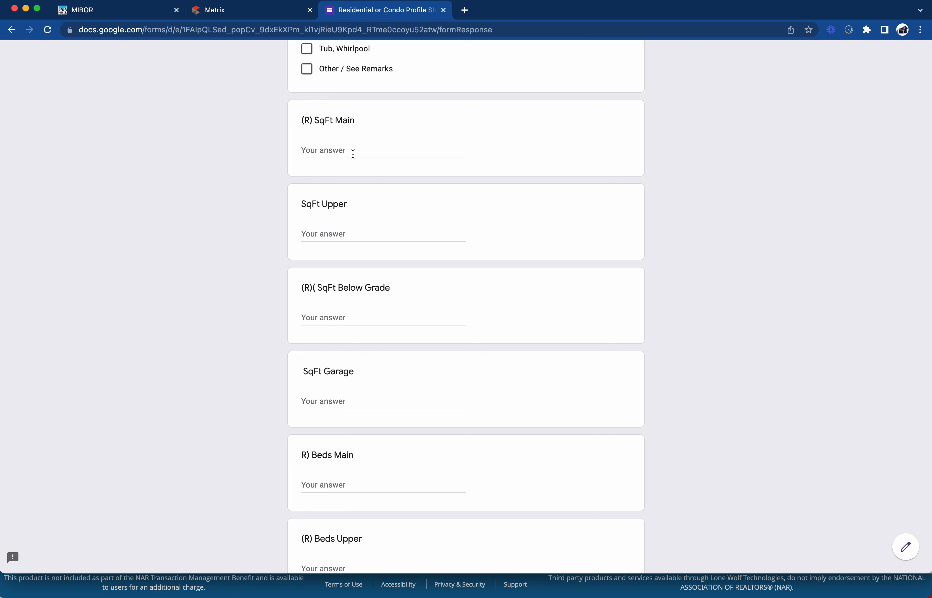
pyautogui.scroll(-1, 339, 168)
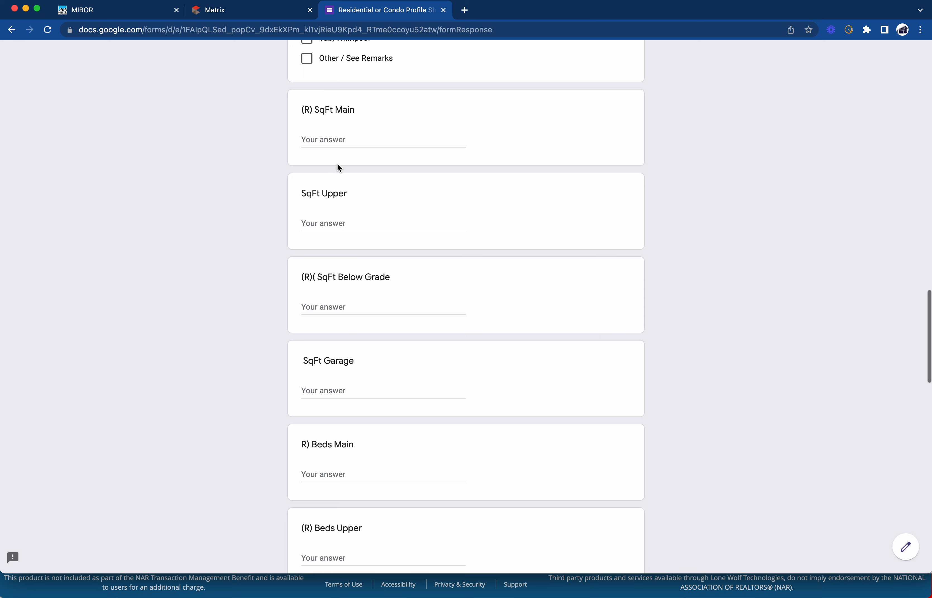
# Enter 0 for SqFt Upper and SqFt Below Grade
pyautogui.click(322, 219)
pyautogui.write('0')
pyautogui.press('Tab')
pyautogui.write('0')
pyautogui.press('Tab')
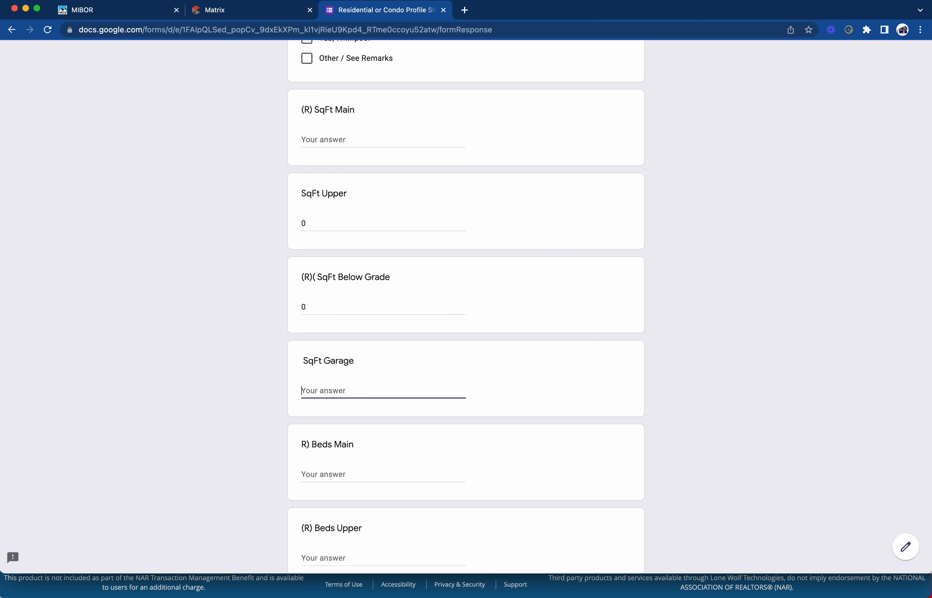
pyautogui.scroll(-4, 293, 348)
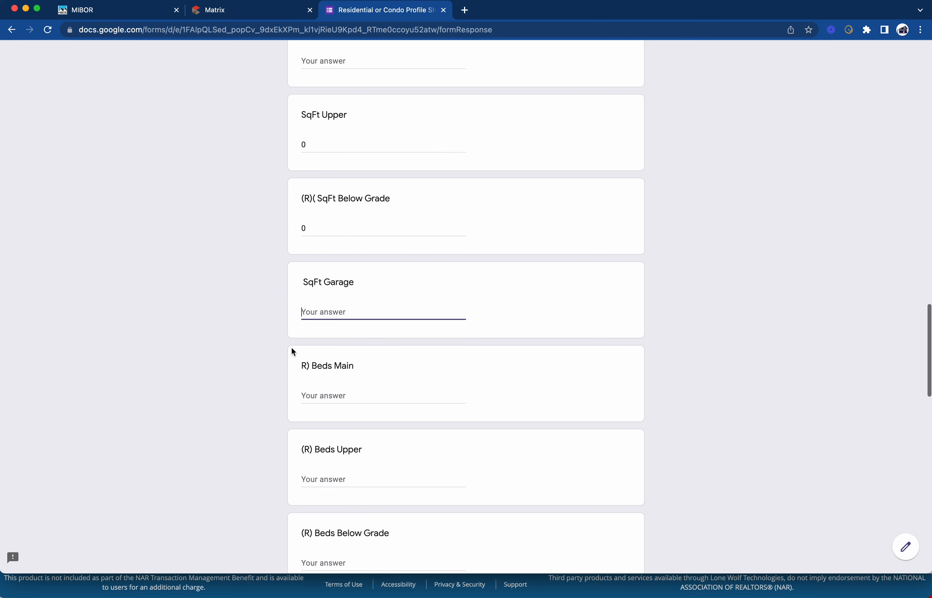
# Enter Beds Main 3, Beds Upper 0 and Beds Below Grade 0
pyautogui.click(321, 392)
pyautogui.write('3')
pyautogui.scroll(-6, 351, 366)
pyautogui.click(345, 352)
pyautogui.write('0')
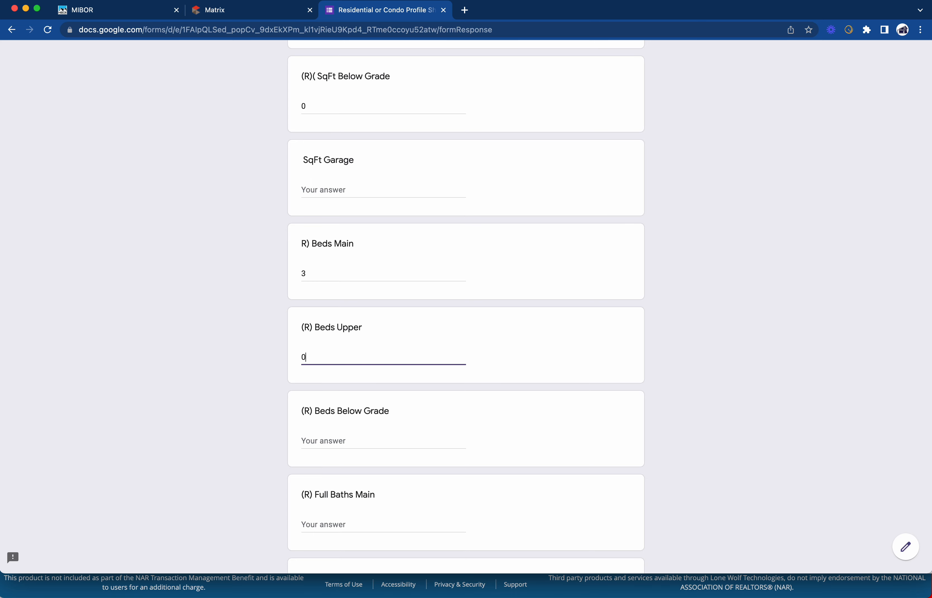
pyautogui.press('Tab')
pyautogui.write('0')
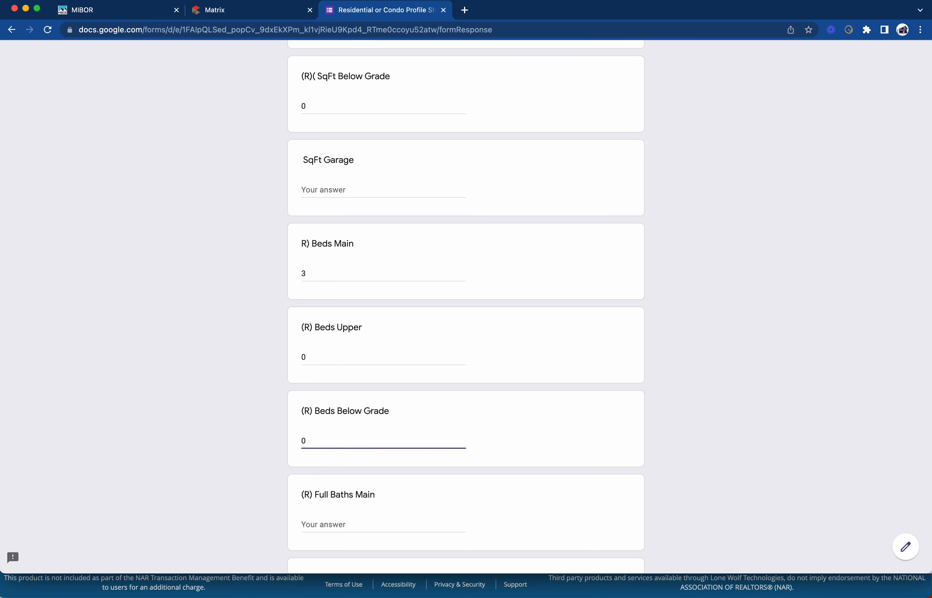
pyautogui.scroll(-5, 466, 306)
# Enter Full Baths Main 2, Upper 0 and Below Grade 0
pyautogui.press('Tab')
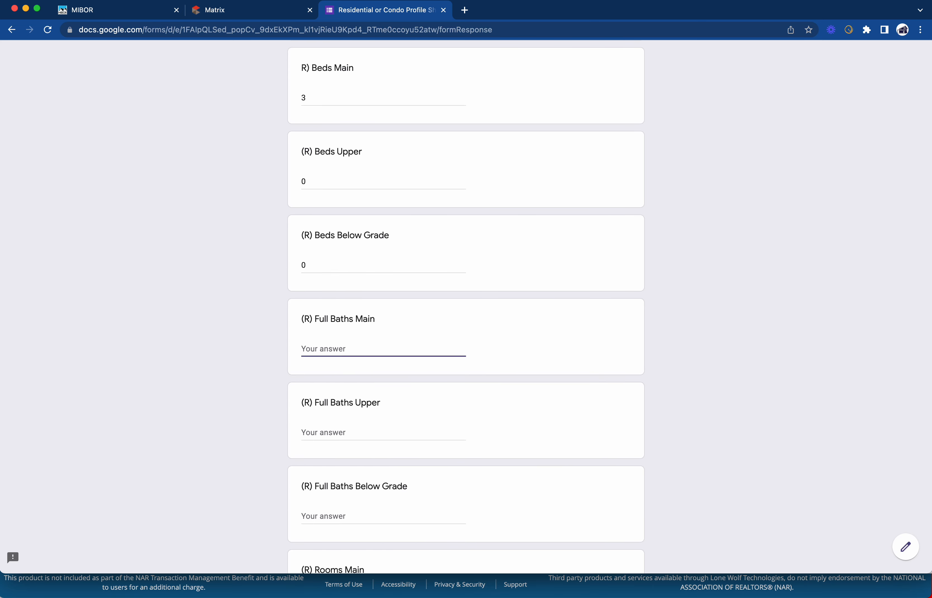
pyautogui.write('2')
pyautogui.press('Tab')
pyautogui.write('0')
pyautogui.press('Tab')
pyautogui.write('0')
pyautogui.scroll(-10, 466, 305)
# Enter Rooms Main 8, Rooms Upper 0 and Rooms Basement 0
pyautogui.press('Tab')
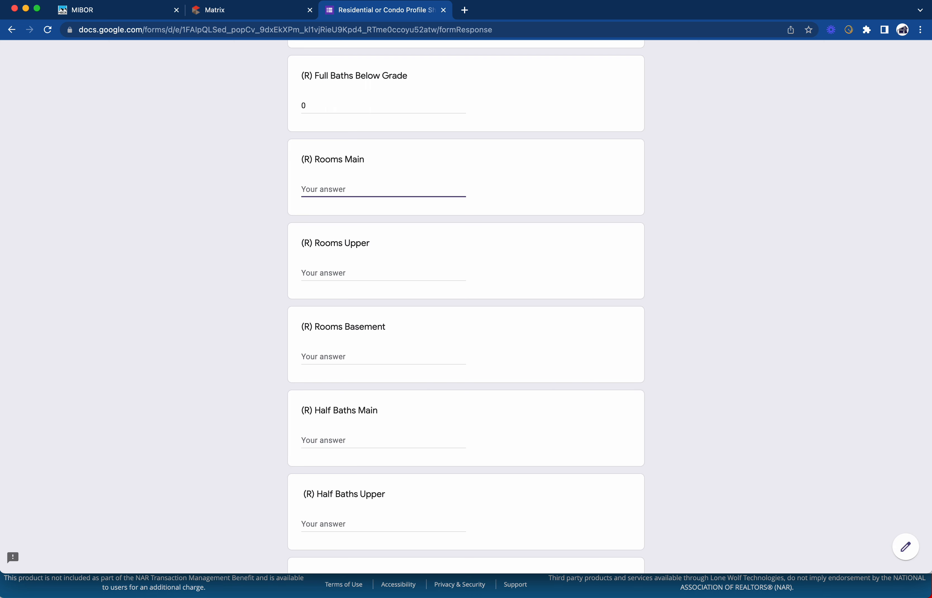
pyautogui.write('8')
pyautogui.press('Tab')
pyautogui.write('0')
pyautogui.press('Tab')
pyautogui.write('0')
# Enter Half Baths Main 1, Upper 0 and Below Grade 0
pyautogui.press('Tab')
pyautogui.write('1')
pyautogui.press('Tab')
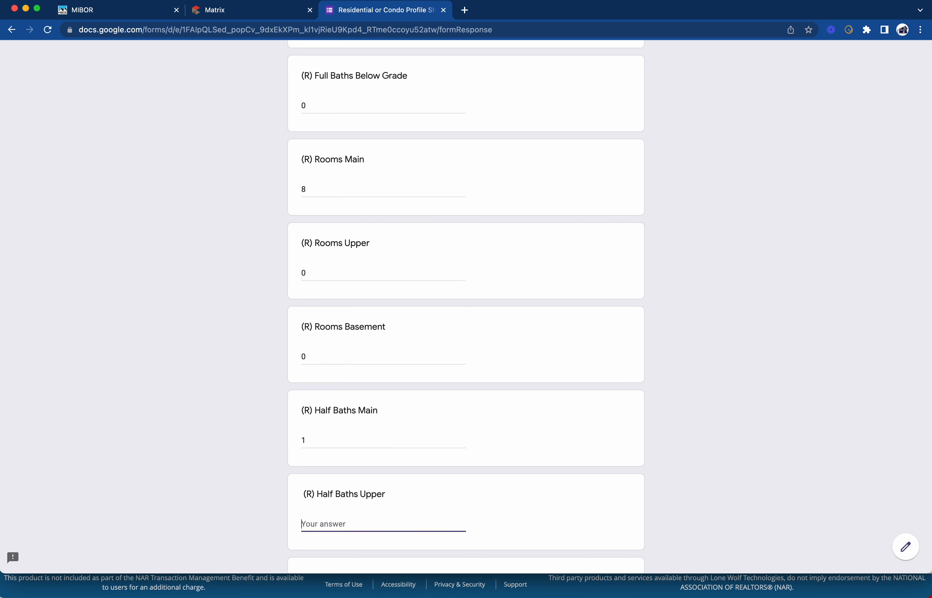
pyautogui.write('0')
pyautogui.press('Tab')
pyautogui.write('0')
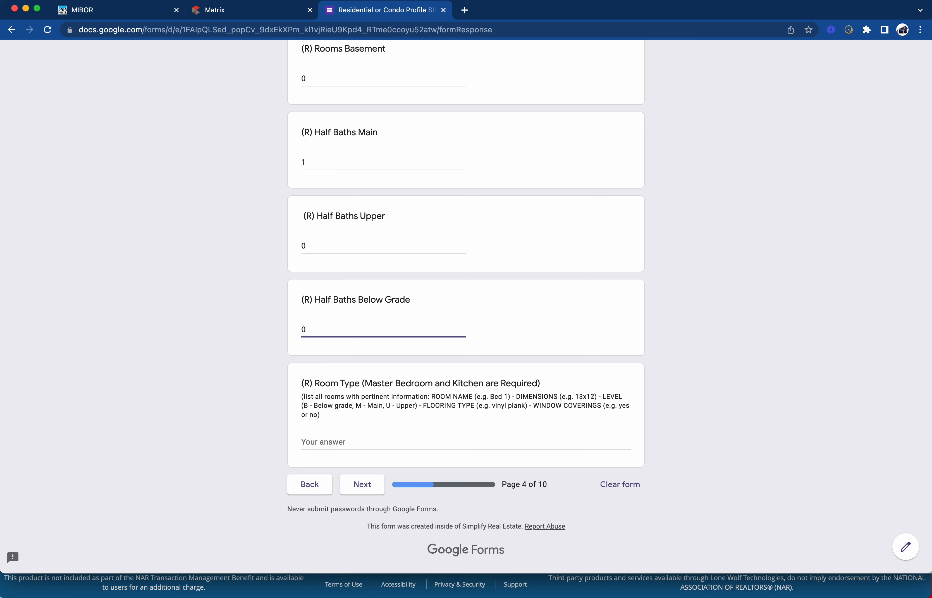
# In Room Type, enter 'Master Bed - 13x13 M Carpet' as the first line
pyautogui.click(336, 443)
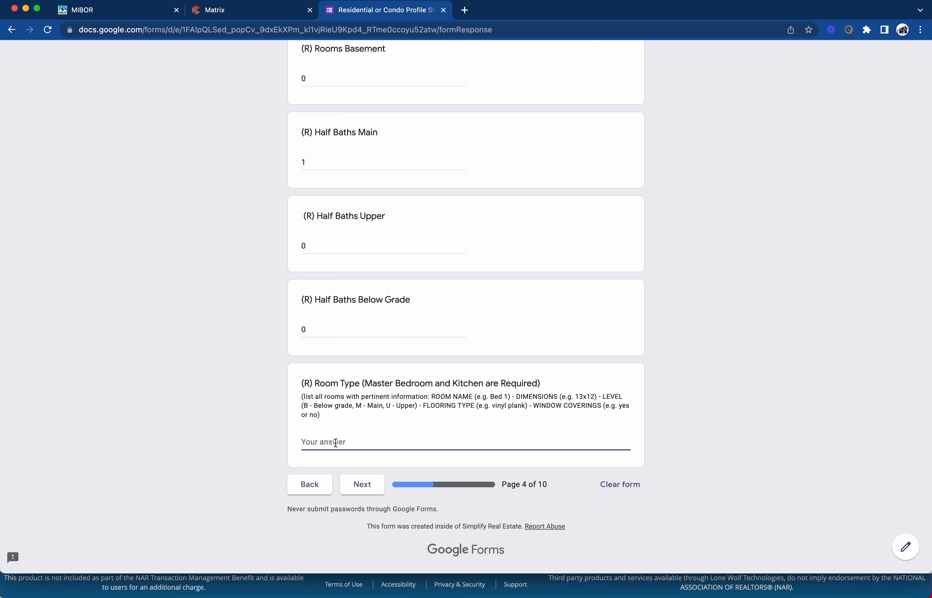
pyautogui.write('Master Bed - 13x13 M Carpet Y')
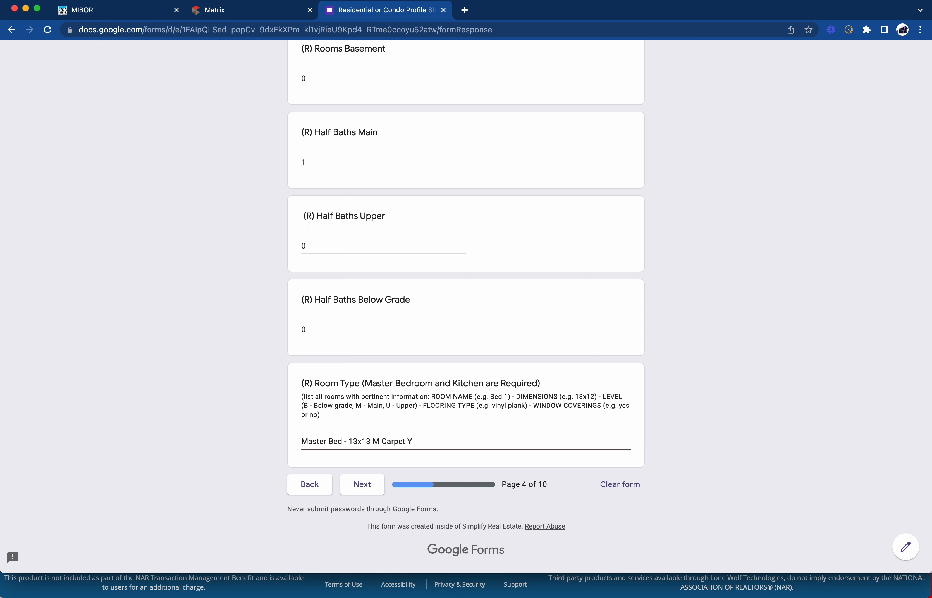
# Add 'Bed 2 - 10x10 Vinyl Plank Y' on a new line and continue to the Association page
pyautogui.press('Return')
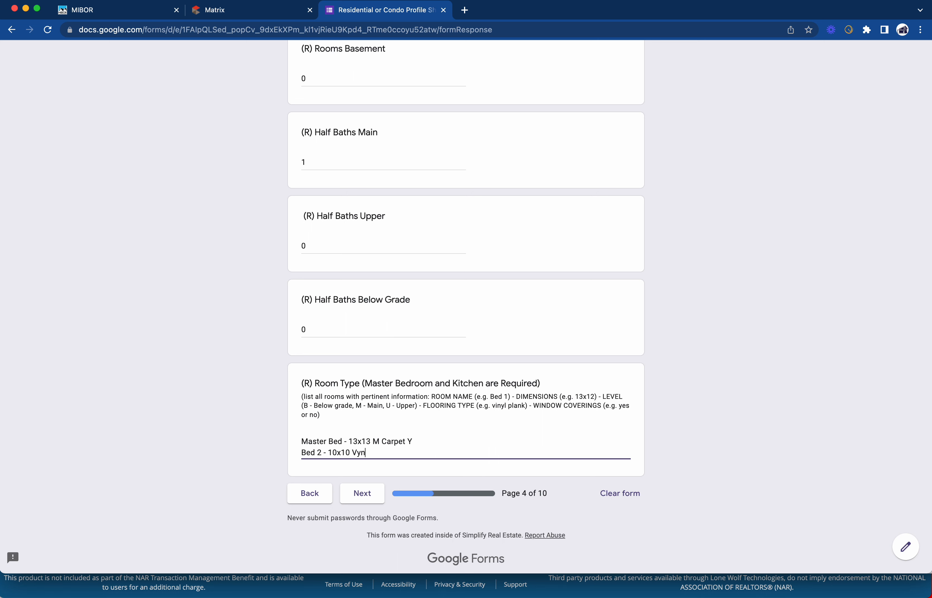
pyautogui.write('Plan')
pyautogui.write('nk')
pyautogui.write(' Y')
pyautogui.scroll(-1, 466, 305)
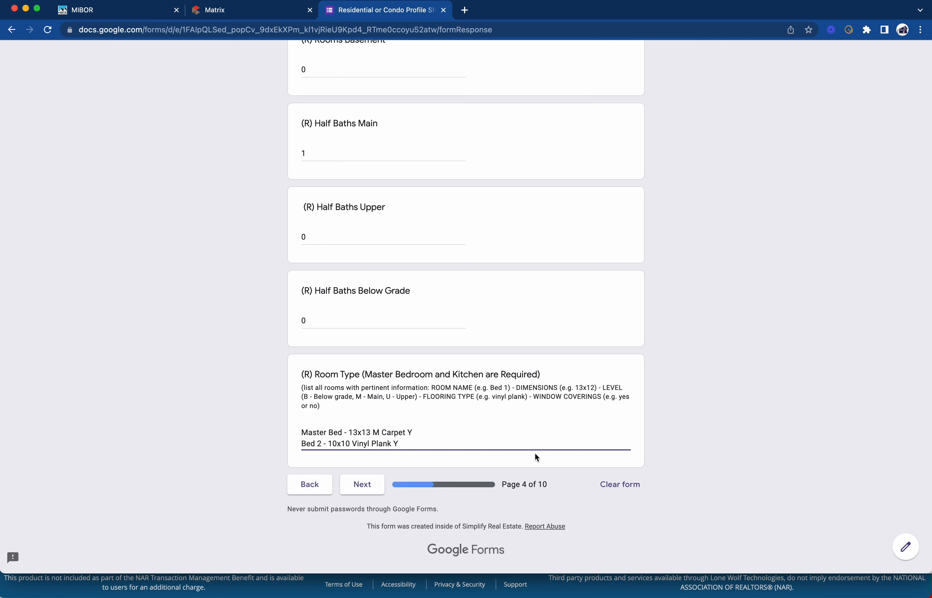
pyautogui.click(369, 490)
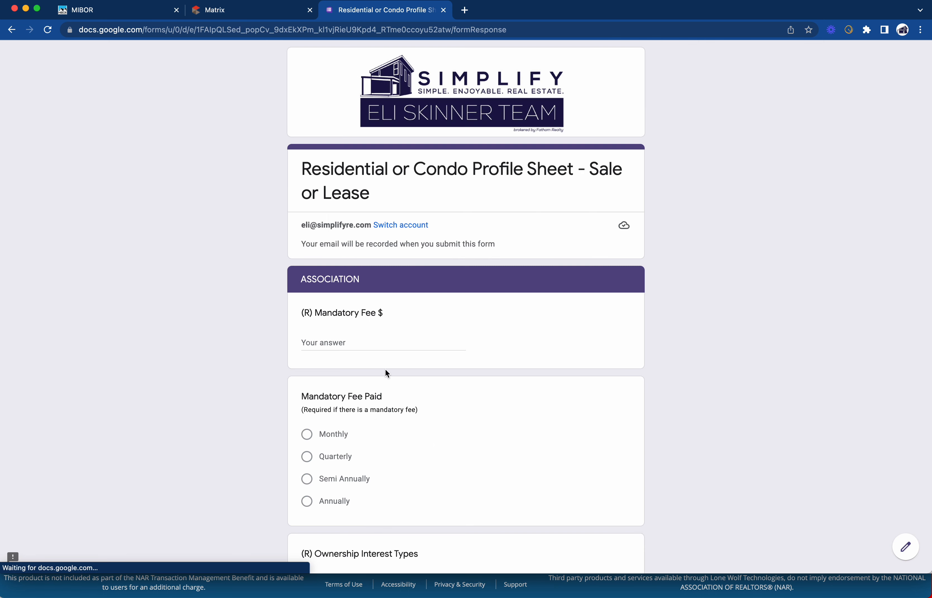
# Enter NONE as the Mandatory Association Fee
pyautogui.scroll(-4, 386, 365)
pyautogui.click(361, 188)
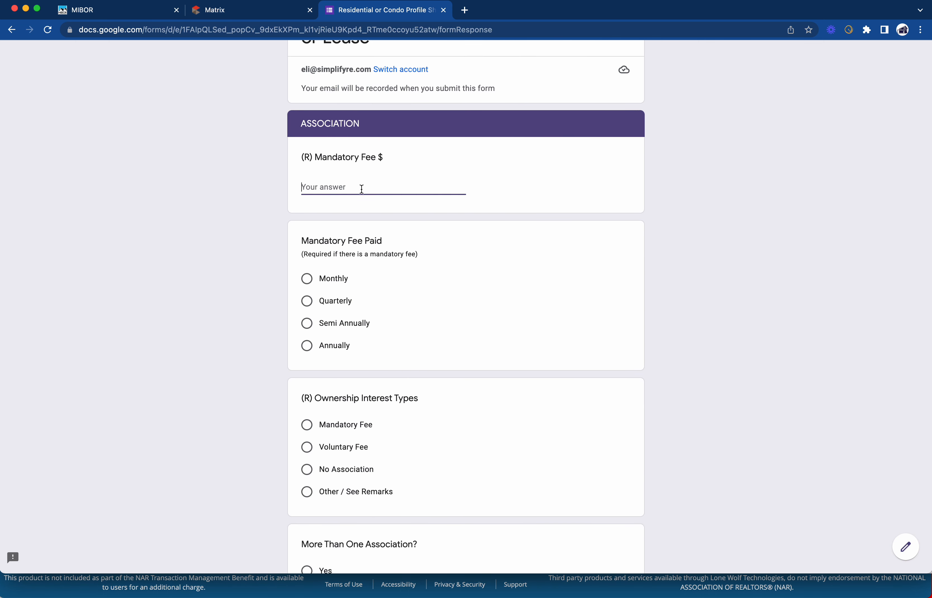
pyautogui.write('$')
pyautogui.press('BackSpace')
pyautogui.write('NONE')
pyautogui.press('Tab')
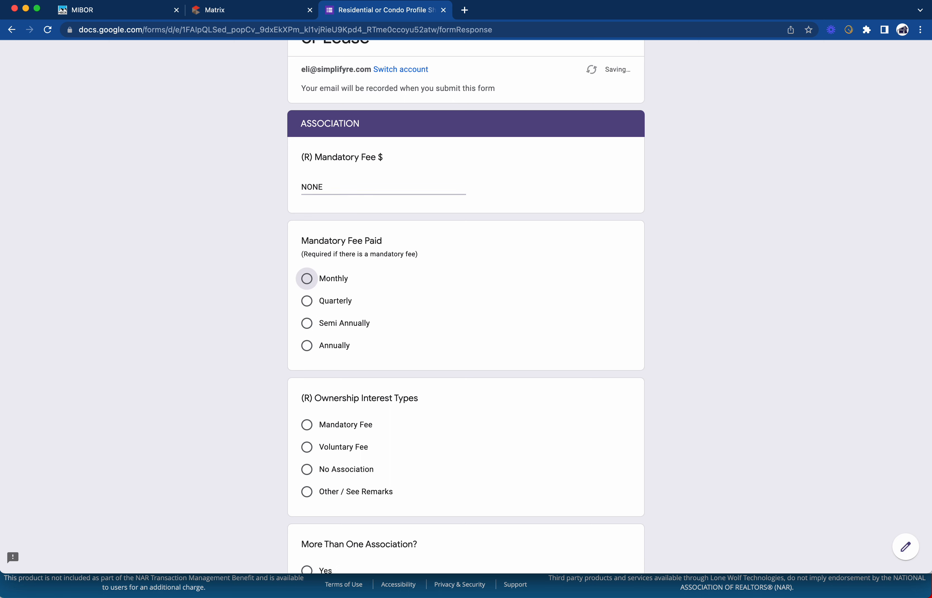
# Answer No to belonging to more than one association
pyautogui.scroll(-1, 398, 243)
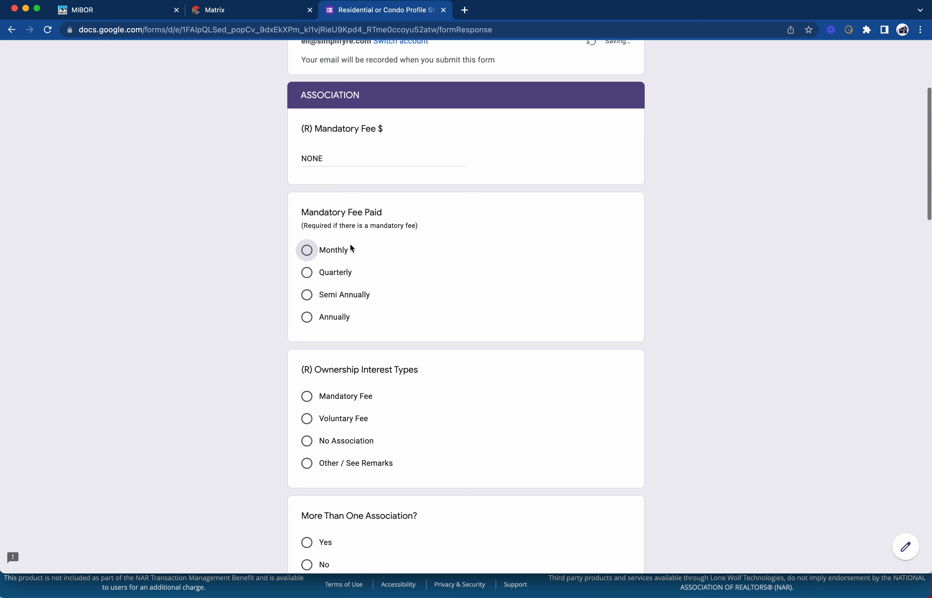
pyautogui.scroll(-6, 370, 266)
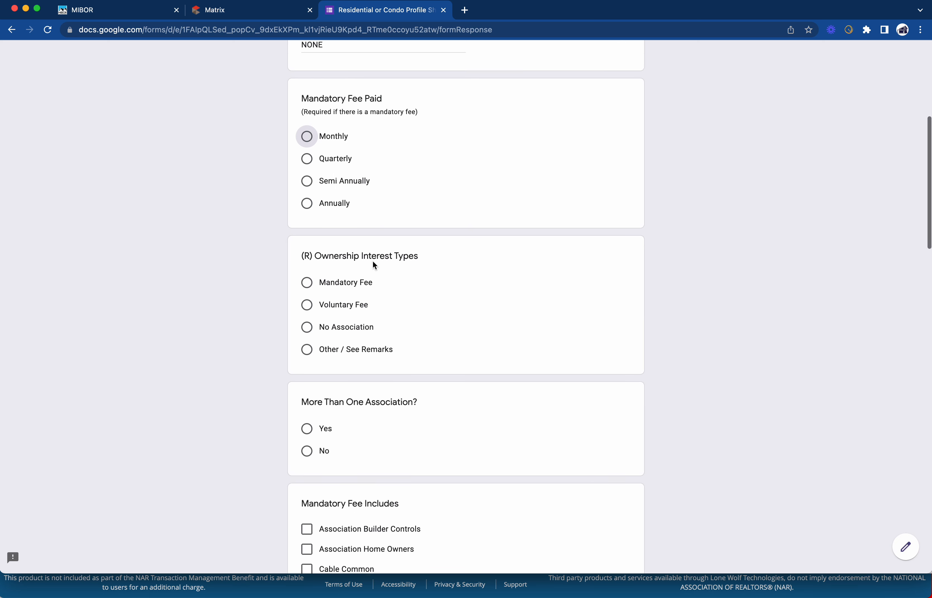
pyautogui.scroll(-8, 375, 256)
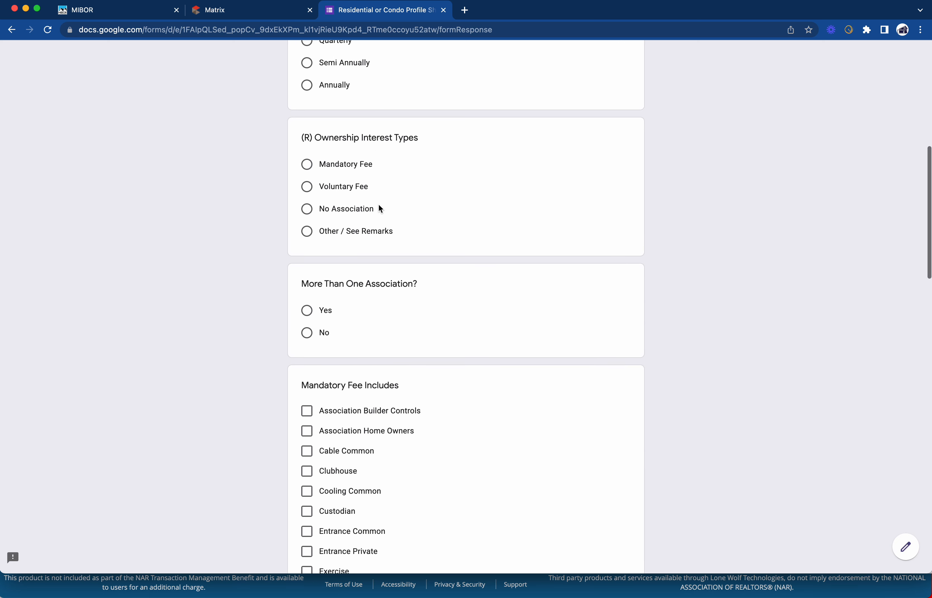
pyautogui.scroll(-1, 392, 102)
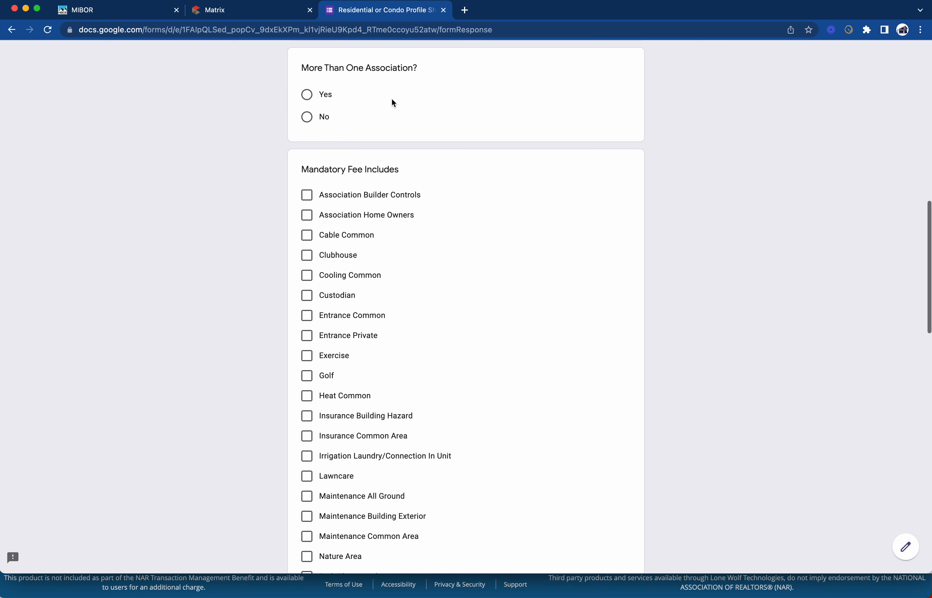
pyautogui.click(307, 116)
# Set the ownership interest to No Association
pyautogui.scroll(-3, 364, 126)
pyautogui.scroll(-11, 339, 170)
pyautogui.scroll(-12, 338, 169)
pyautogui.scroll(4, 339, 173)
pyautogui.scroll(-4, 339, 179)
pyautogui.scroll(20, 339, 174)
pyautogui.scroll(-6, 340, 177)
pyautogui.scroll(-20, 340, 177)
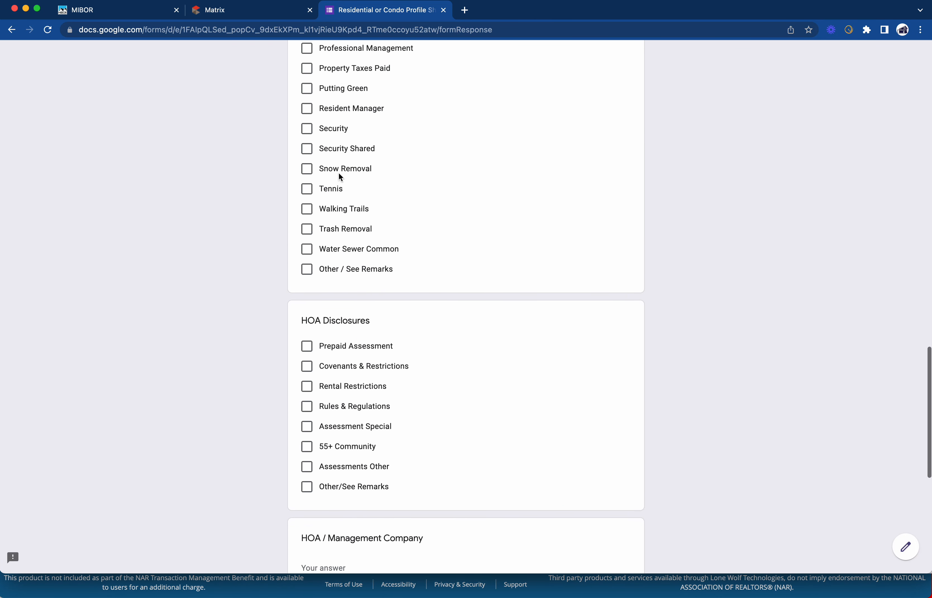
pyautogui.scroll(20, 340, 176)
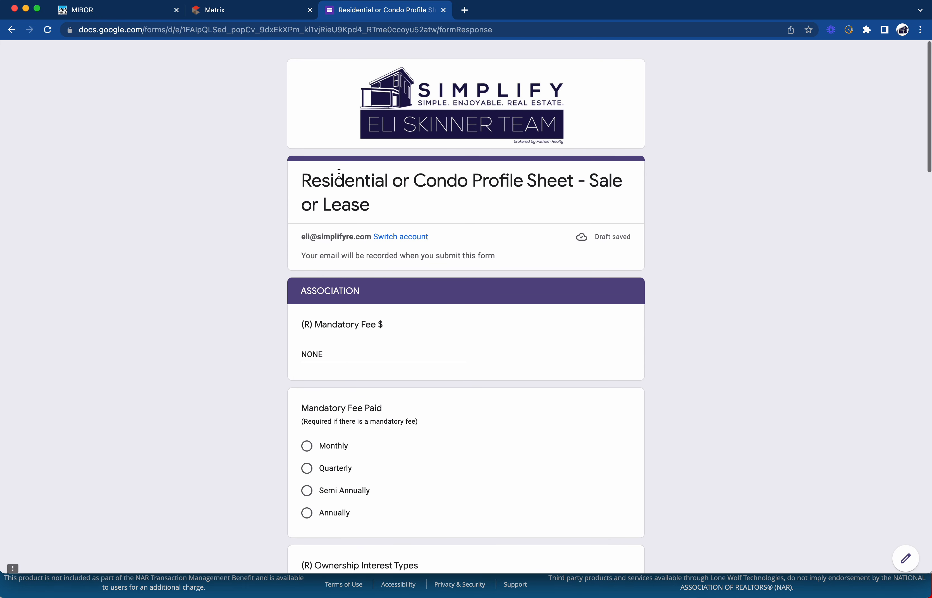
pyautogui.scroll(-6, 338, 174)
pyautogui.scroll(-7, 333, 249)
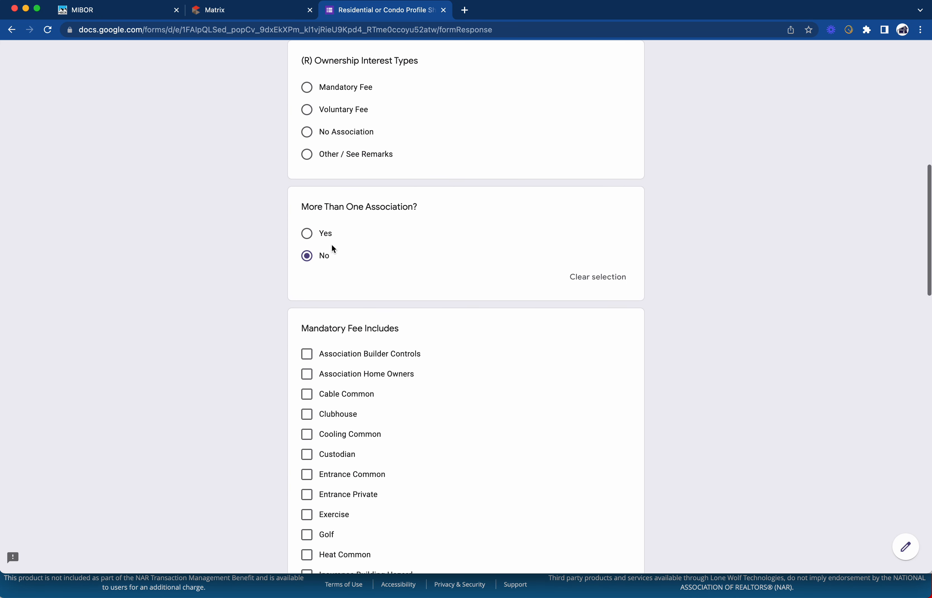
pyautogui.scroll(-2, 331, 168)
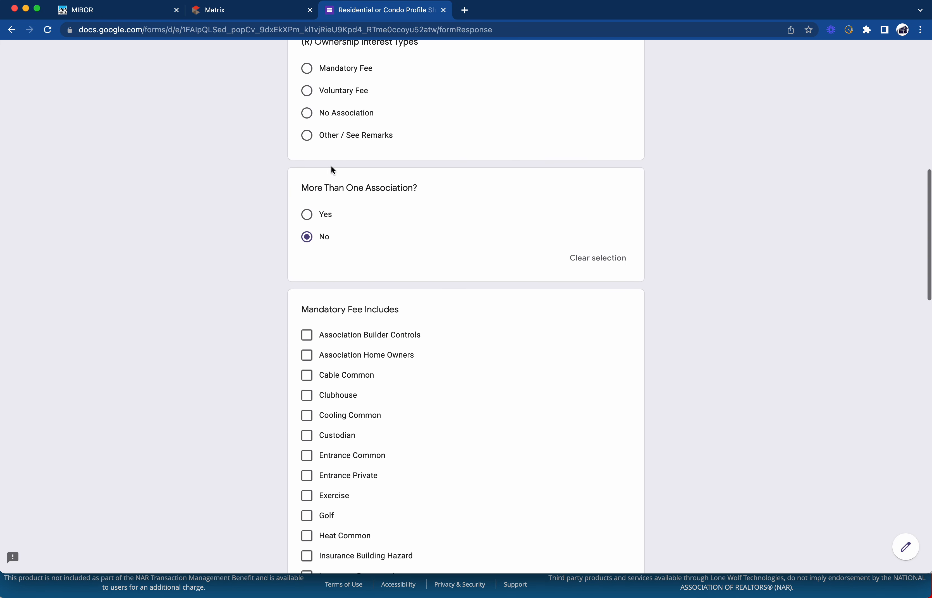
pyautogui.scroll(1, 331, 169)
pyautogui.click(307, 88)
# Leave Covenants & Restrictions unticked under HOA Disclosures and scroll to the page's end
pyautogui.scroll(8, 355, 110)
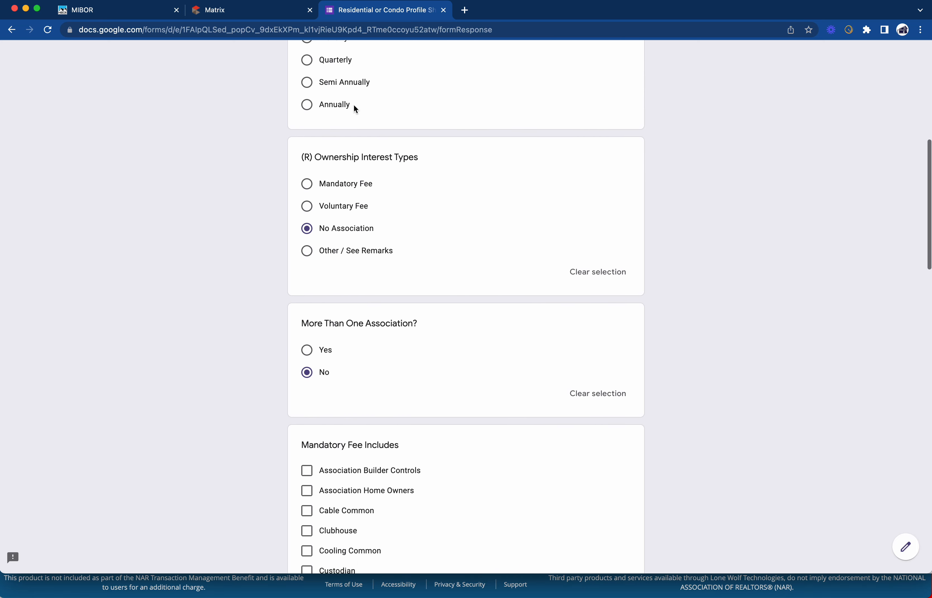
pyautogui.scroll(-11, 355, 109)
pyautogui.scroll(-1, 354, 106)
pyautogui.scroll(1, 354, 106)
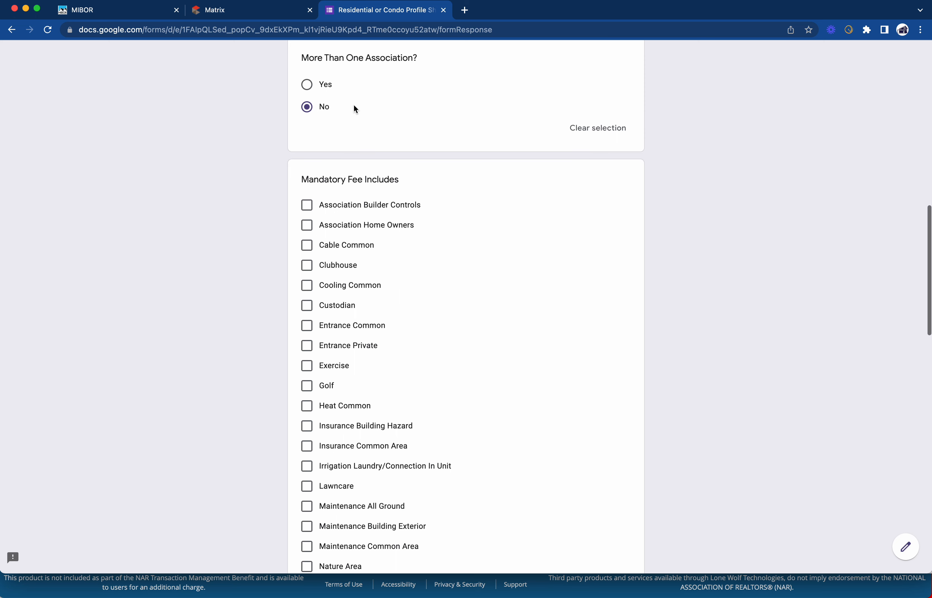
pyautogui.scroll(-1, 332, 128)
pyautogui.scroll(-10, 332, 132)
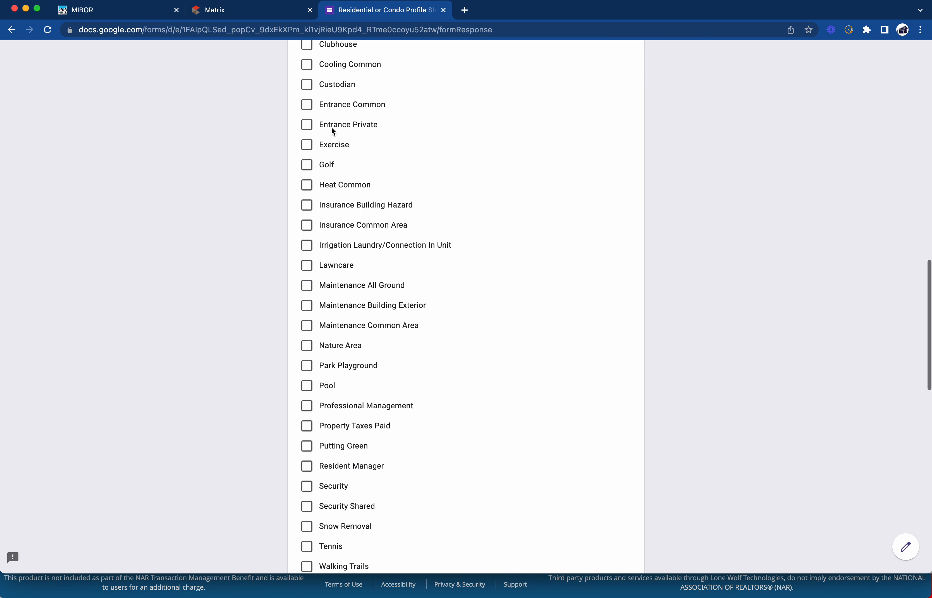
pyautogui.scroll(-1, 341, 120)
pyautogui.scroll(3, 341, 120)
pyautogui.scroll(-4, 341, 120)
pyautogui.scroll(-8, 341, 123)
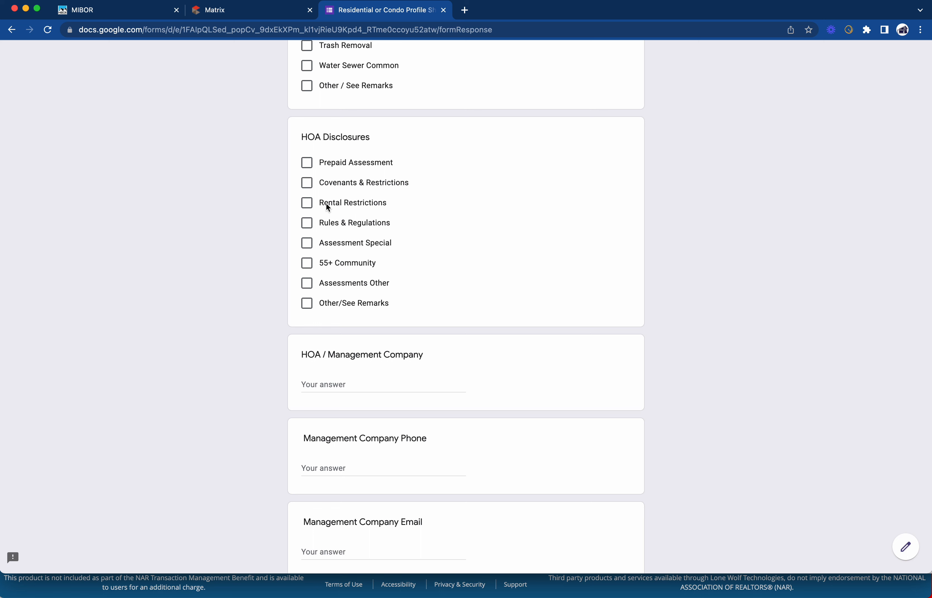
pyautogui.click(344, 184)
pyautogui.click(338, 185)
pyautogui.scroll(-2, 322, 267)
pyautogui.scroll(-3, 346, 344)
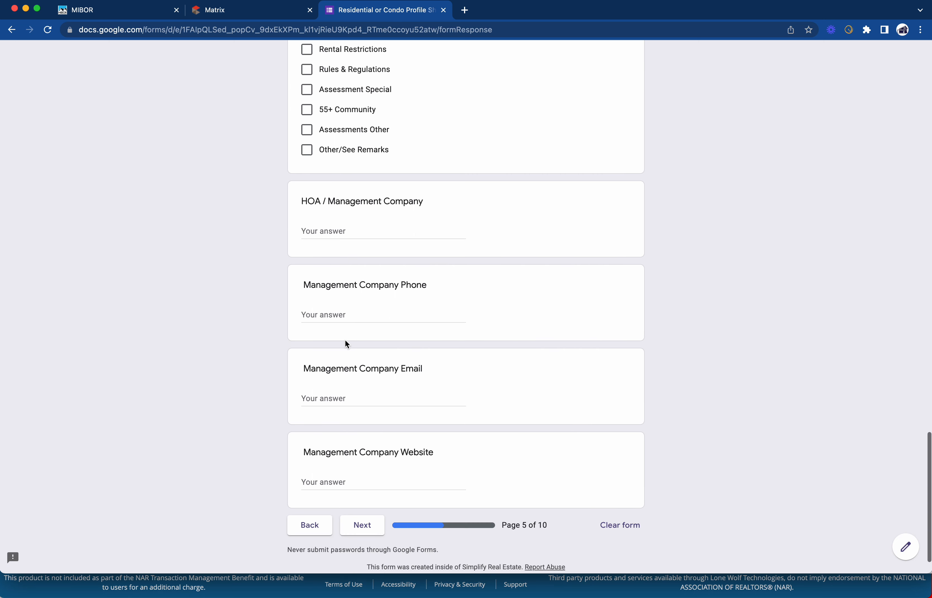
pyautogui.scroll(-1, 364, 388)
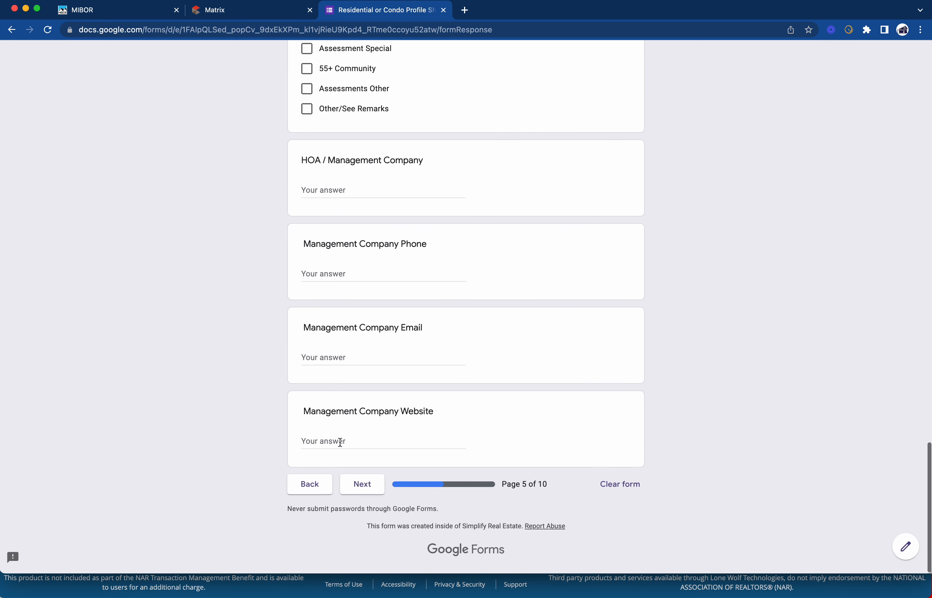
# On the Features page, tick Cul-de-Sac and Curbs under Lot Information
pyautogui.click(362, 485)
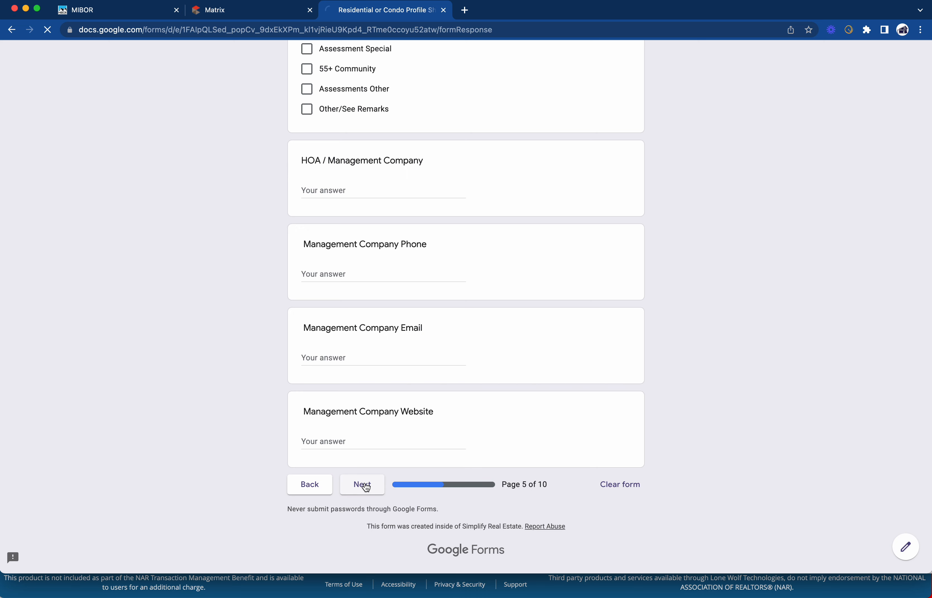
pyautogui.scroll(-1, 399, 336)
pyautogui.scroll(-2, 398, 336)
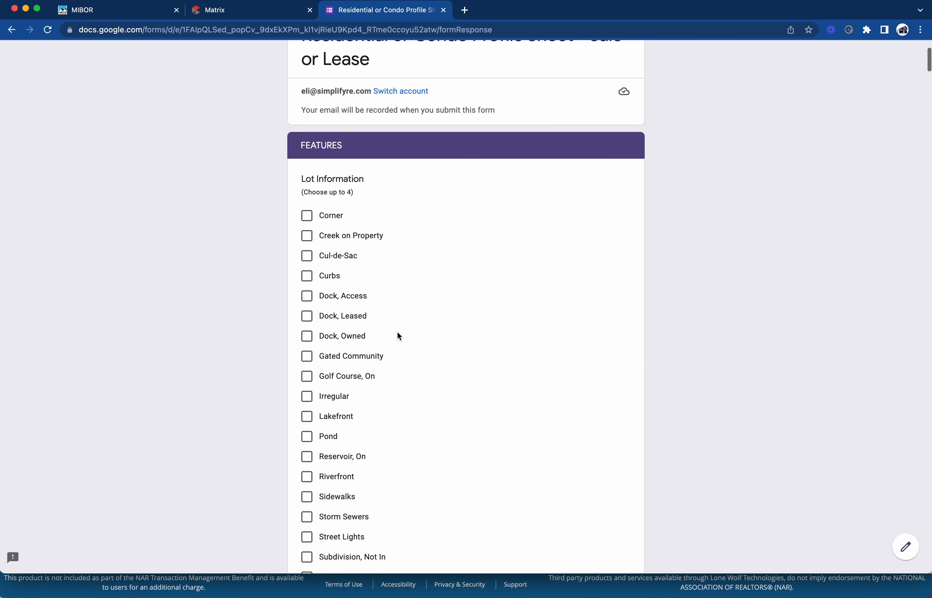
pyautogui.click(309, 253)
pyautogui.scroll(-1, 366, 246)
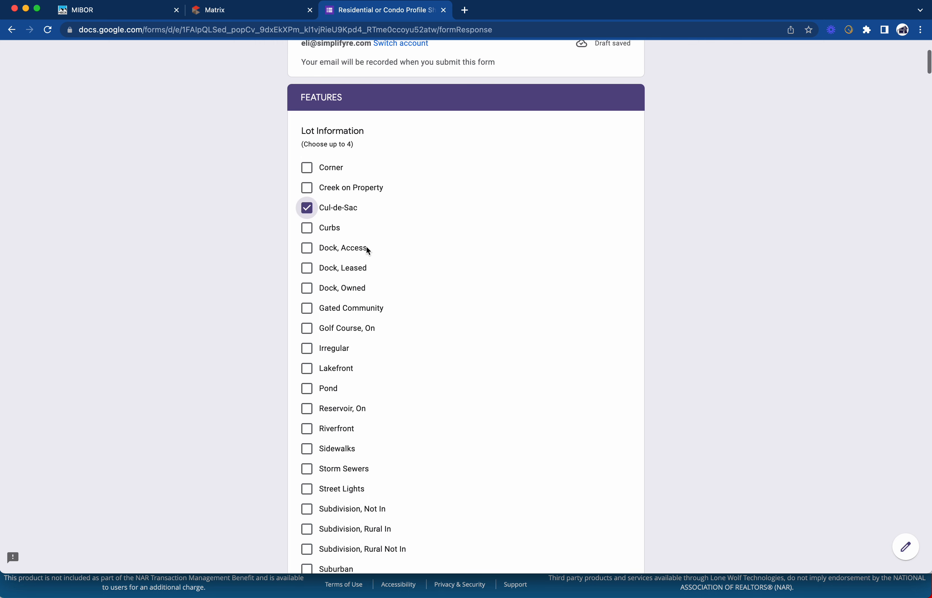
pyautogui.click(315, 236)
# Tick Irregular, leaving Subdivision, Not In unticked
pyautogui.scroll(-2, 345, 235)
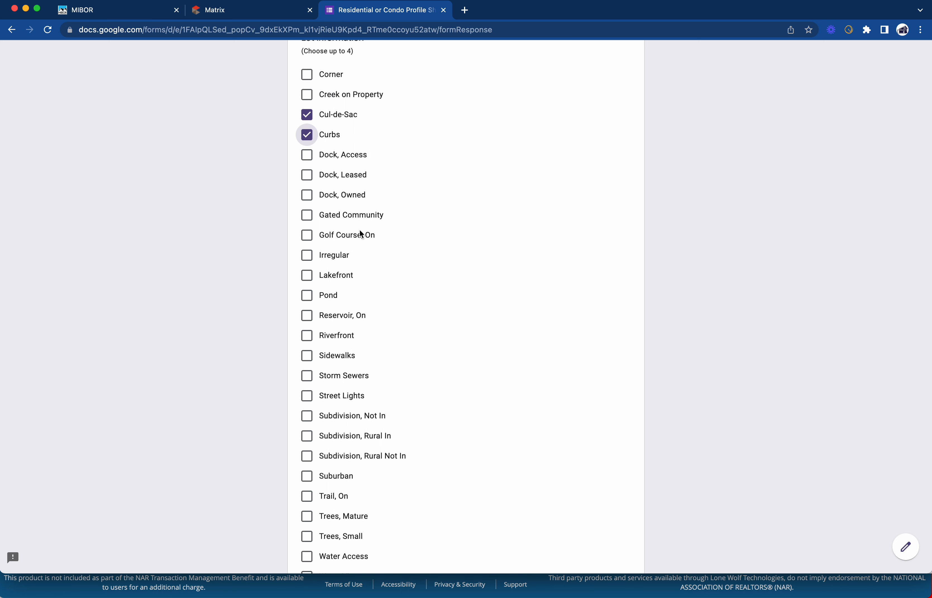
pyautogui.scroll(-2, 356, 239)
pyautogui.click(317, 207)
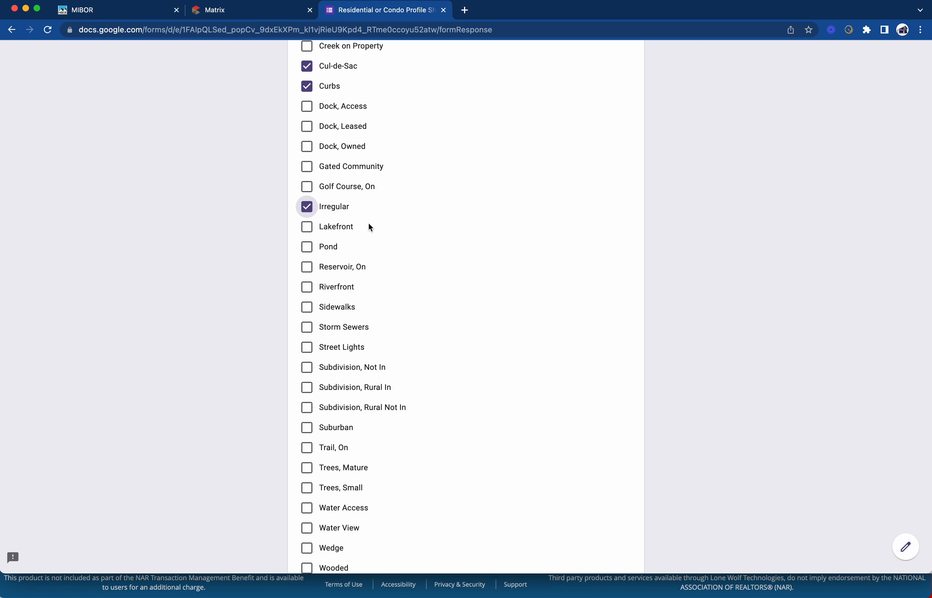
pyautogui.scroll(-1, 369, 223)
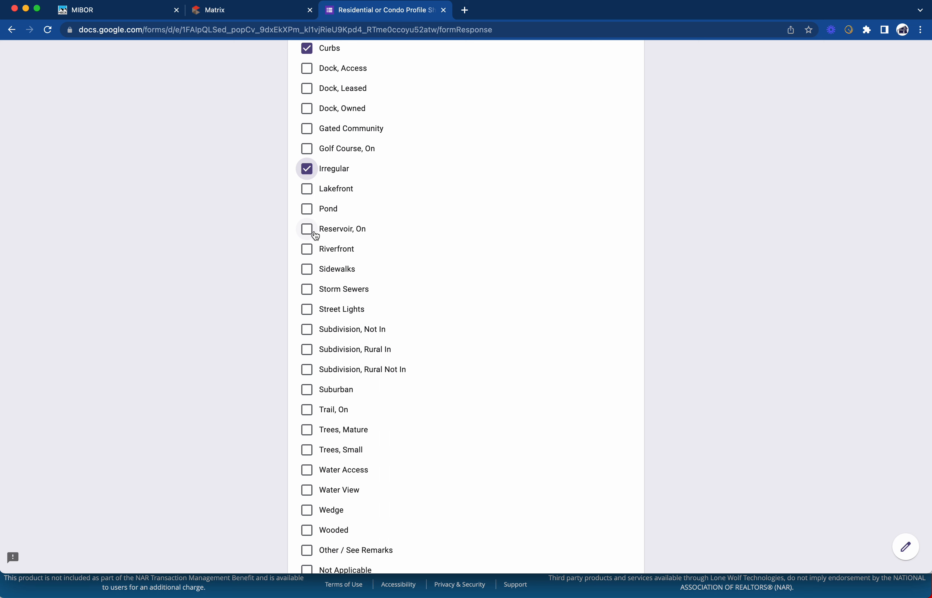
pyautogui.scroll(-1, 337, 225)
pyautogui.scroll(-3, 336, 228)
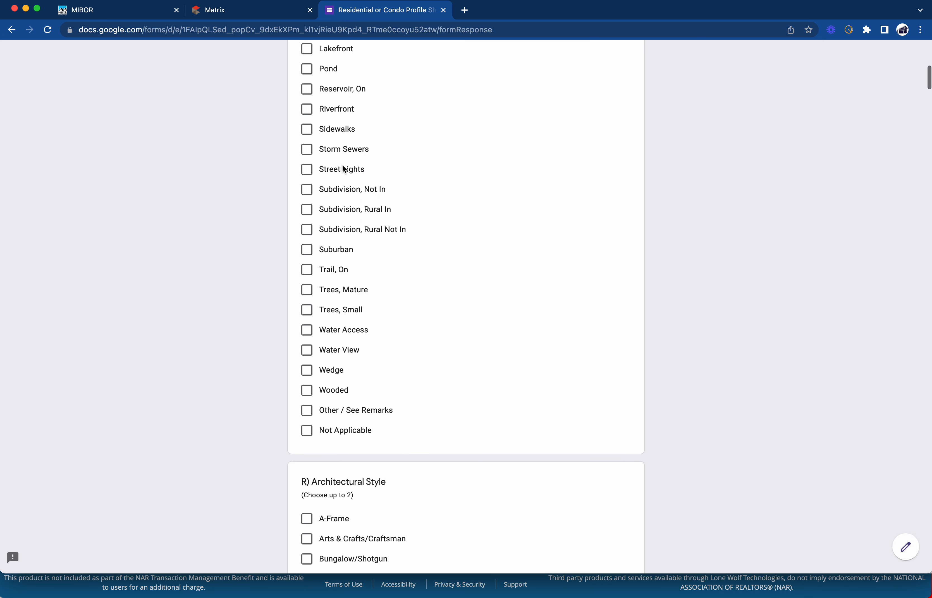
pyautogui.click(312, 199)
pyautogui.click(311, 198)
# Tick Trees, Mature among the lot features
pyautogui.scroll(-1, 319, 239)
pyautogui.scroll(-1, 320, 240)
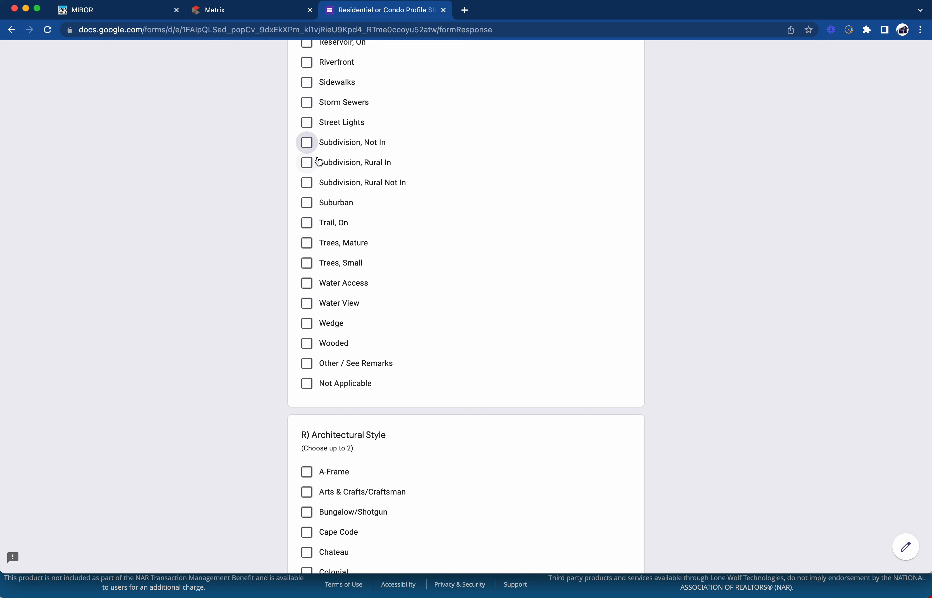
pyautogui.click(306, 243)
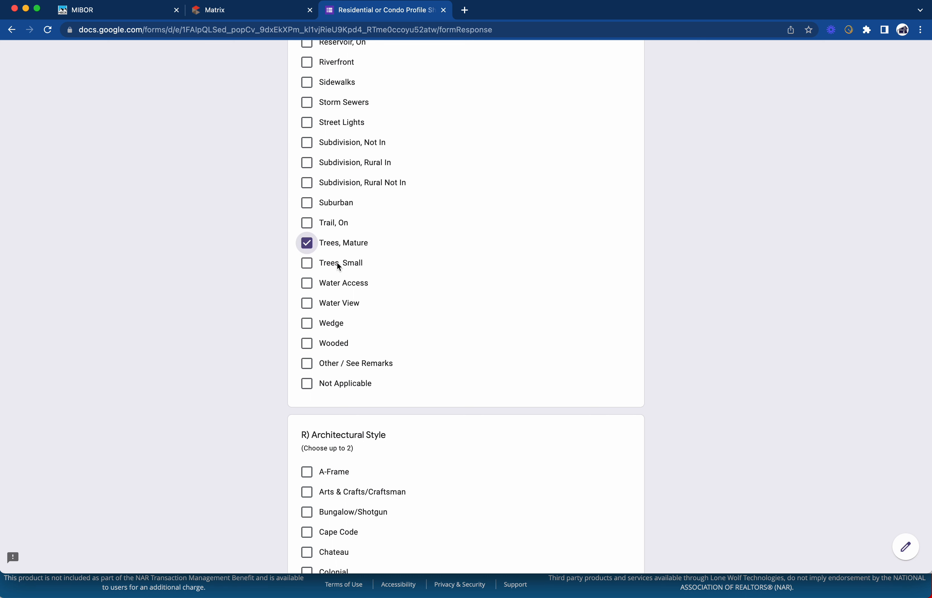
pyautogui.scroll(-1, 336, 262)
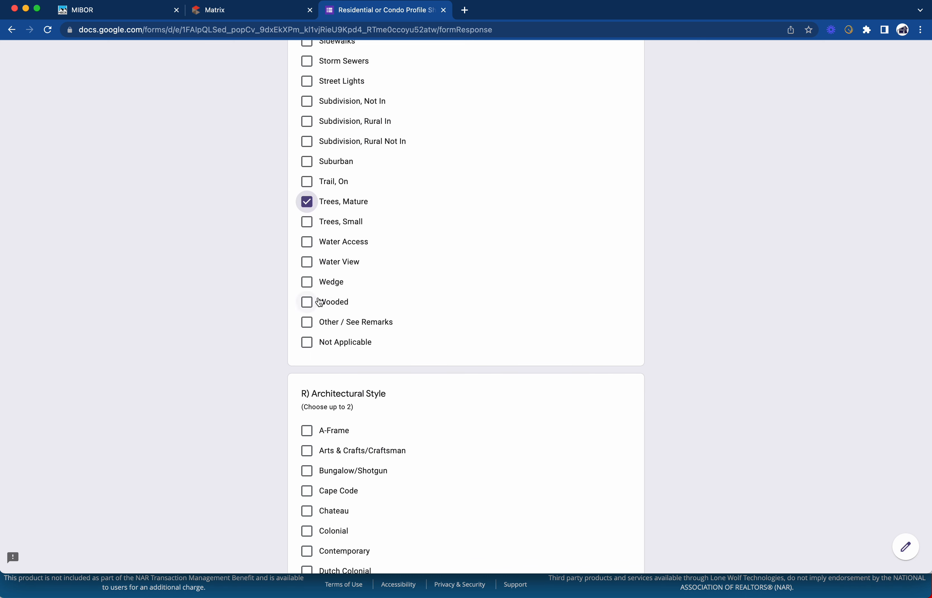
pyautogui.scroll(-6, 342, 300)
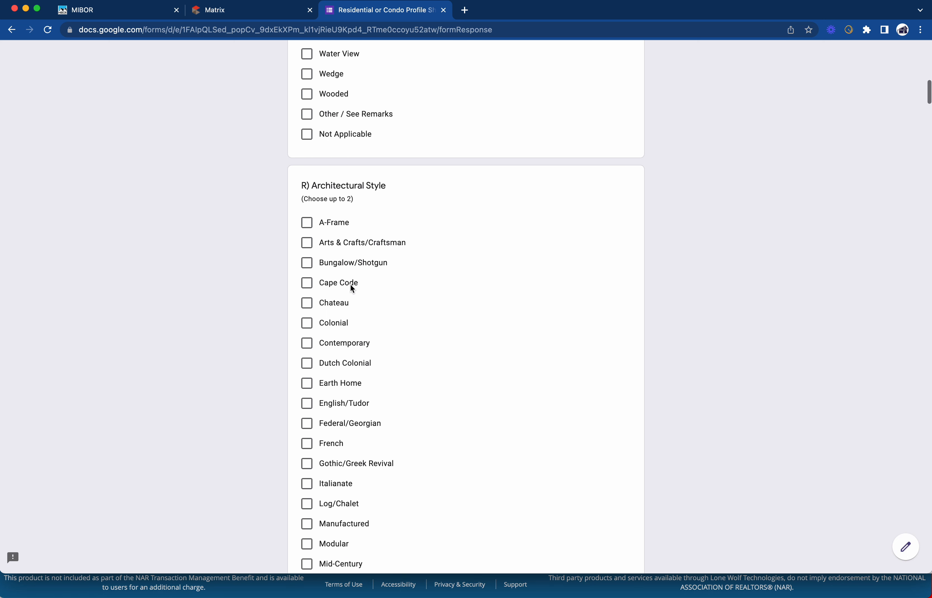
# Choose Ranch as the architectural style
pyautogui.scroll(-6, 352, 274)
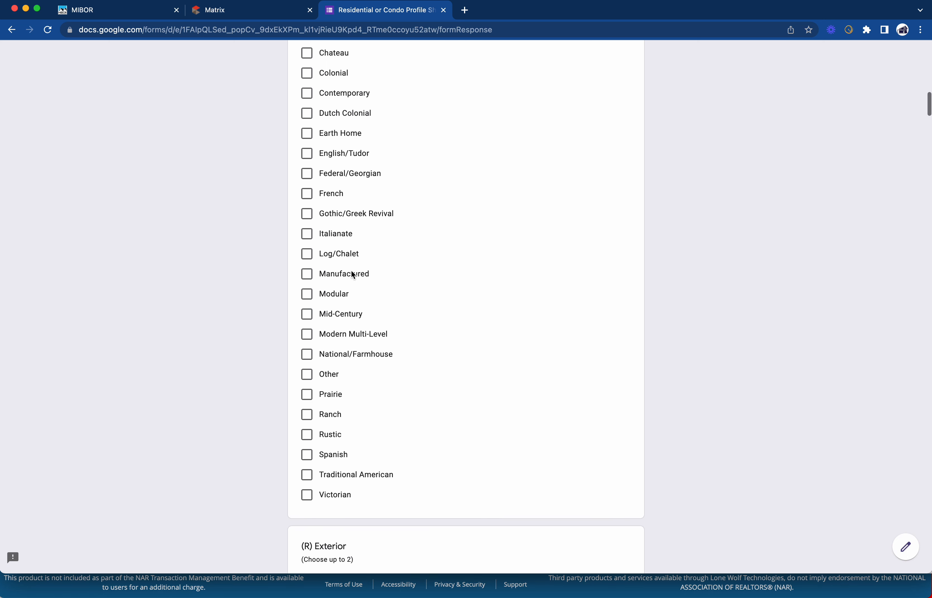
pyautogui.click(307, 405)
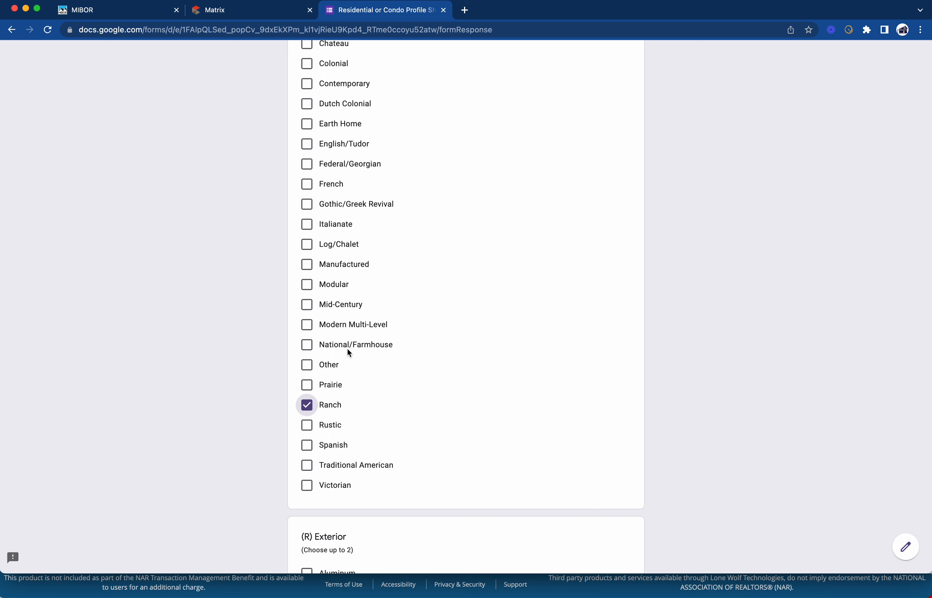
pyautogui.scroll(-2, 347, 353)
pyautogui.scroll(-1, 360, 353)
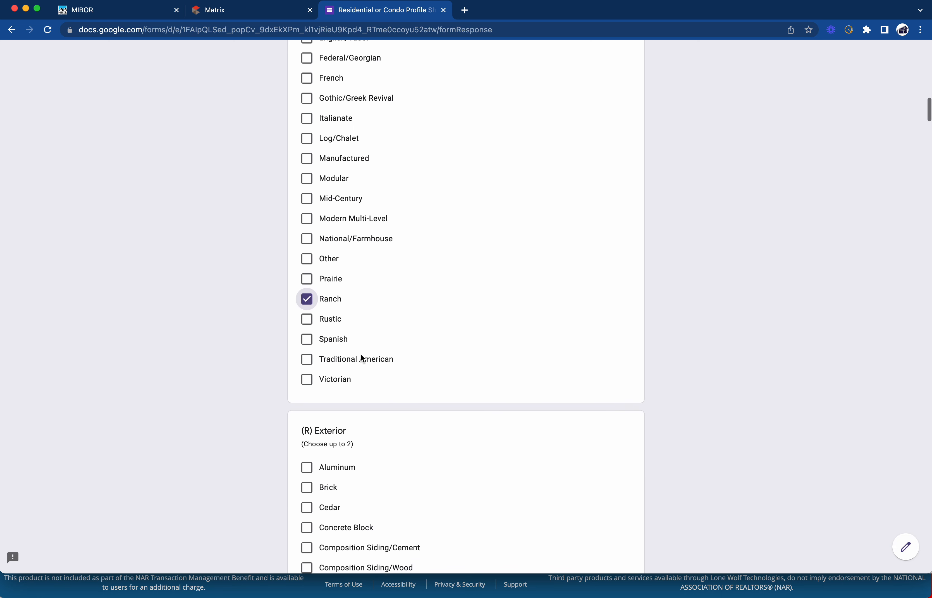
pyautogui.scroll(7, 360, 304)
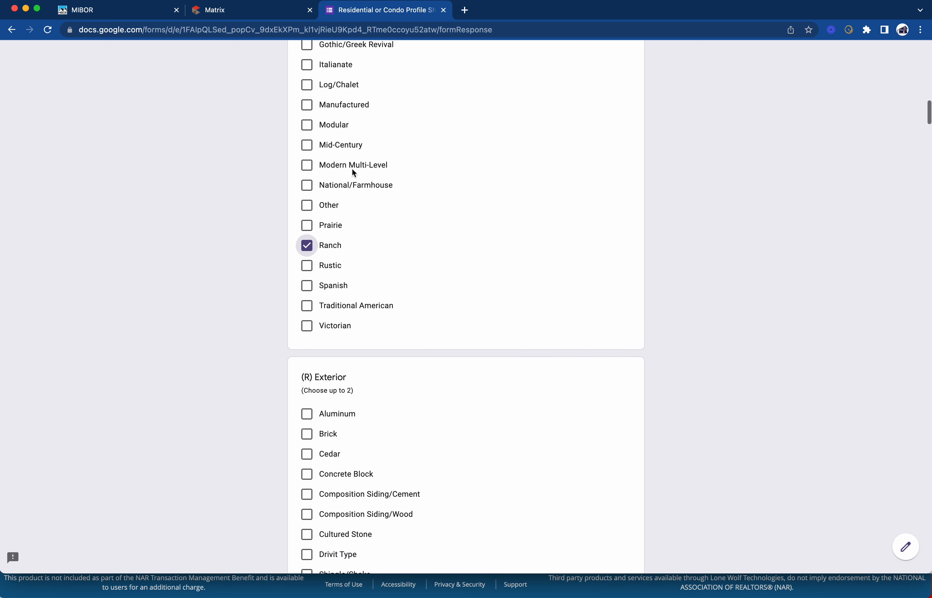
pyautogui.scroll(-12, 354, 172)
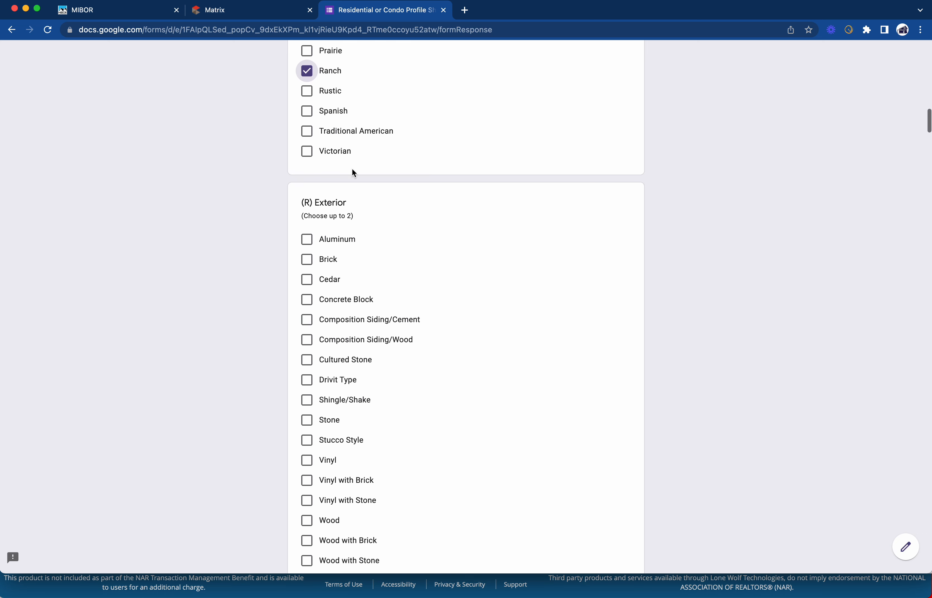
# Tick Brick under (R) Exterior
pyautogui.click(307, 188)
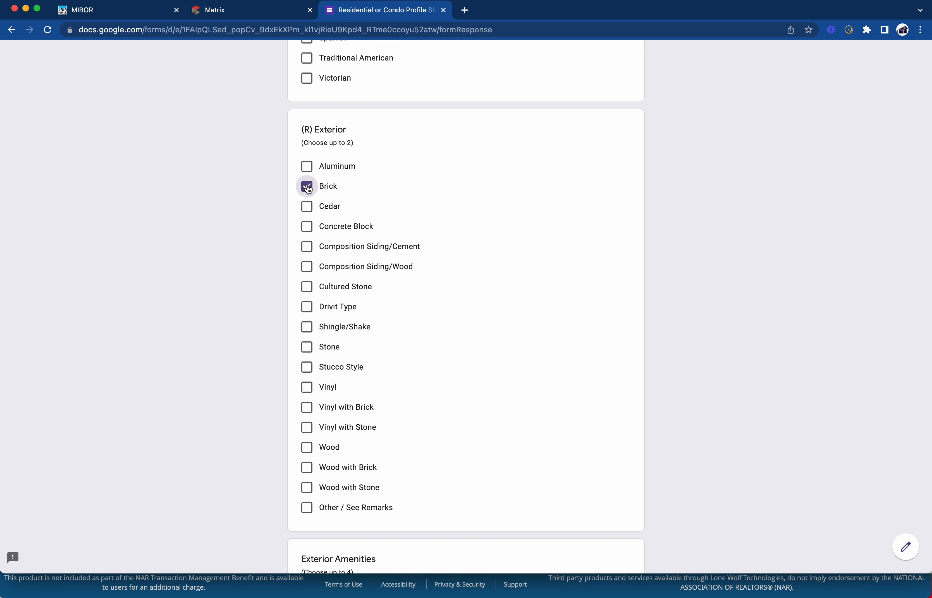
pyautogui.scroll(-1, 369, 197)
pyautogui.scroll(-9, 368, 198)
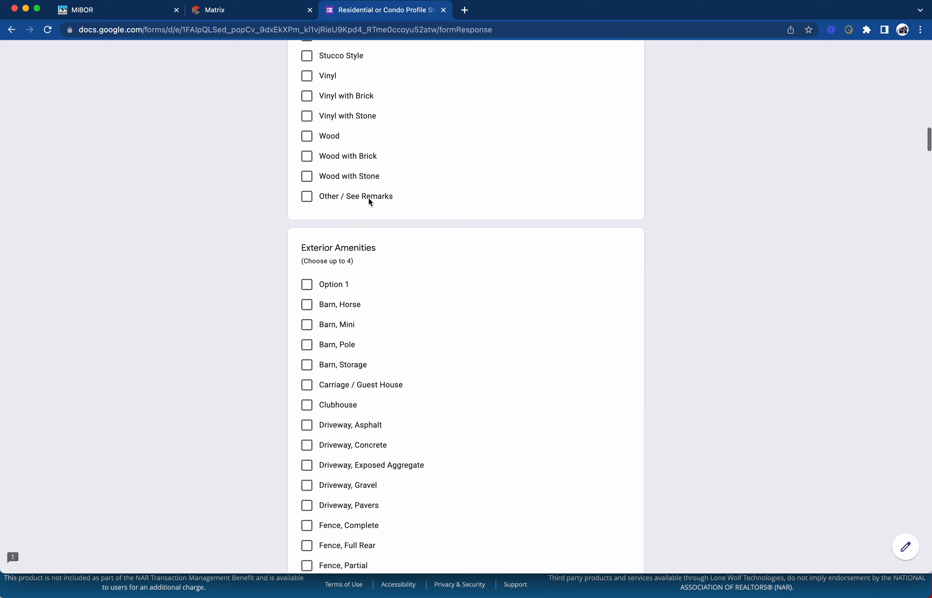
pyautogui.scroll(11, 370, 200)
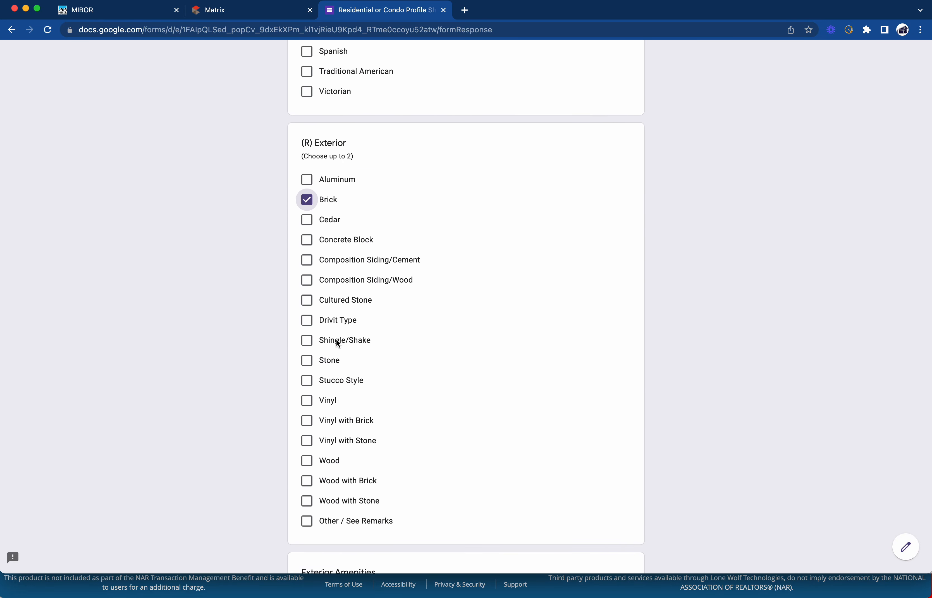
pyautogui.scroll(-1, 367, 388)
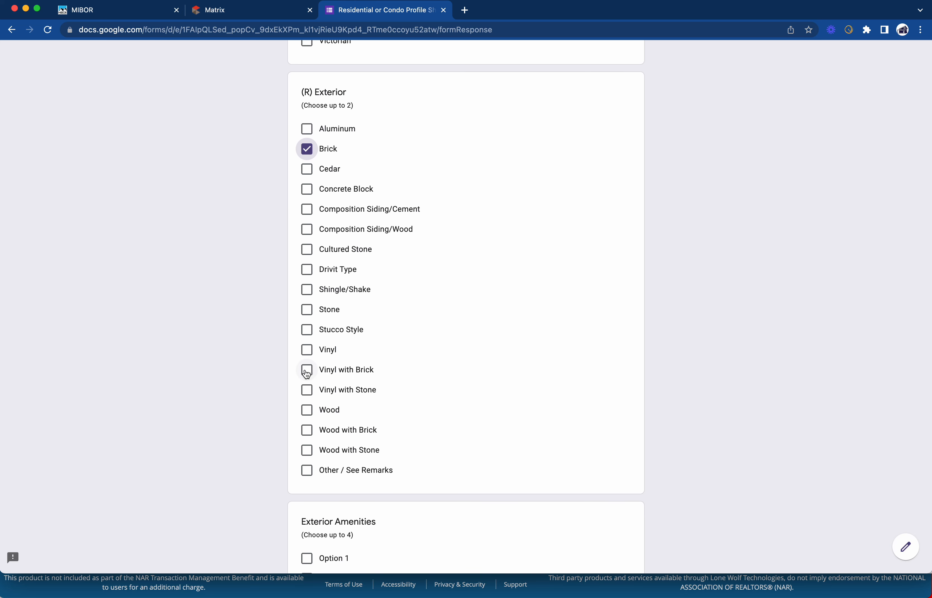
pyautogui.scroll(-10, 371, 364)
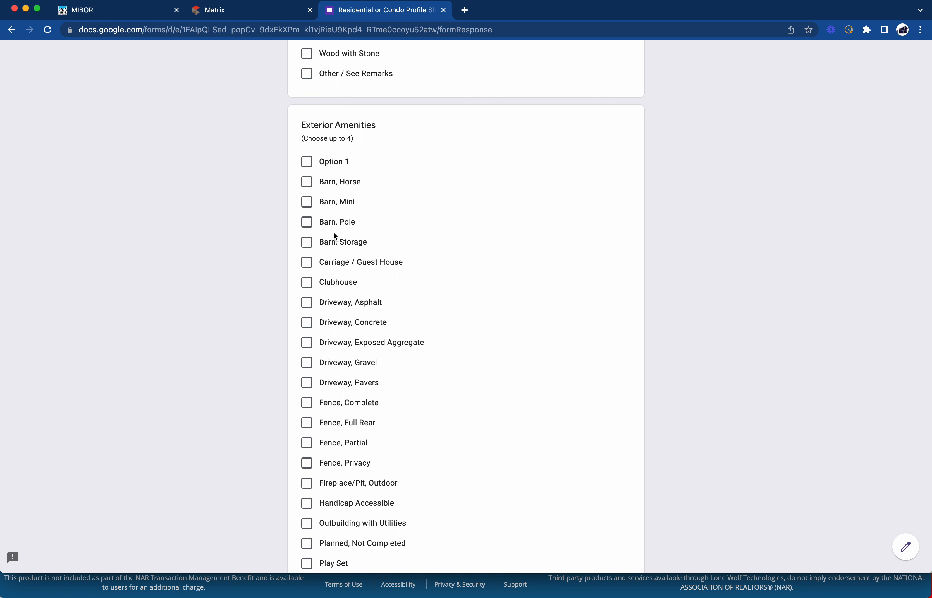
pyautogui.scroll(-3, 333, 234)
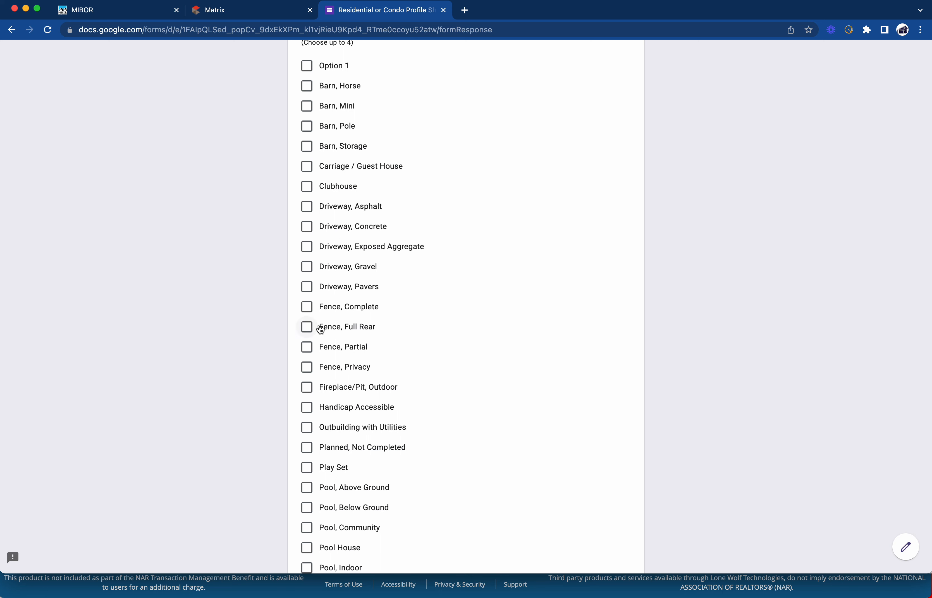
pyautogui.scroll(-2, 336, 330)
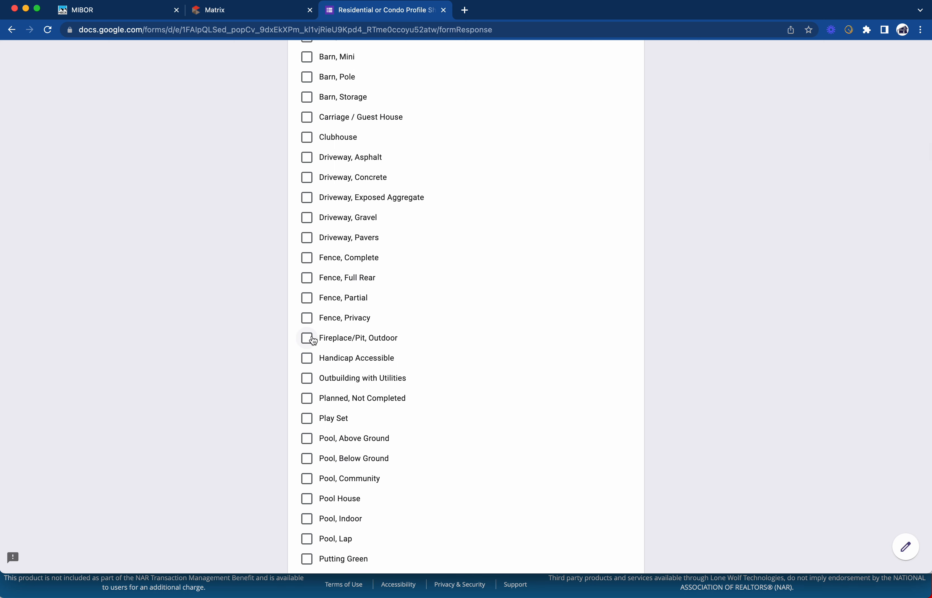
# Tick Fireplace/Pit, Outdoor under Exterior Amenities
pyautogui.click(308, 339)
pyautogui.scroll(-2, 309, 338)
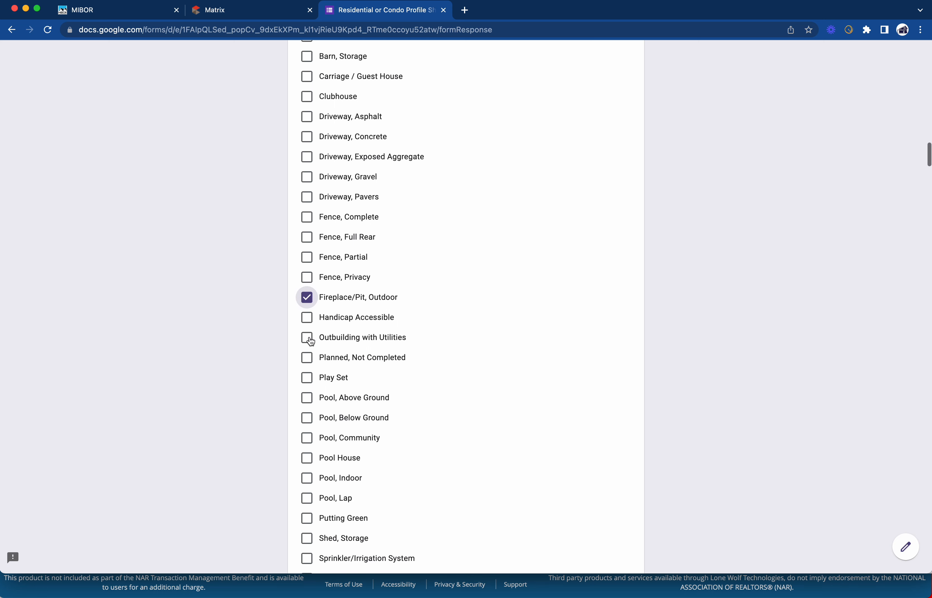
pyautogui.scroll(-1, 346, 350)
pyautogui.scroll(-1, 347, 349)
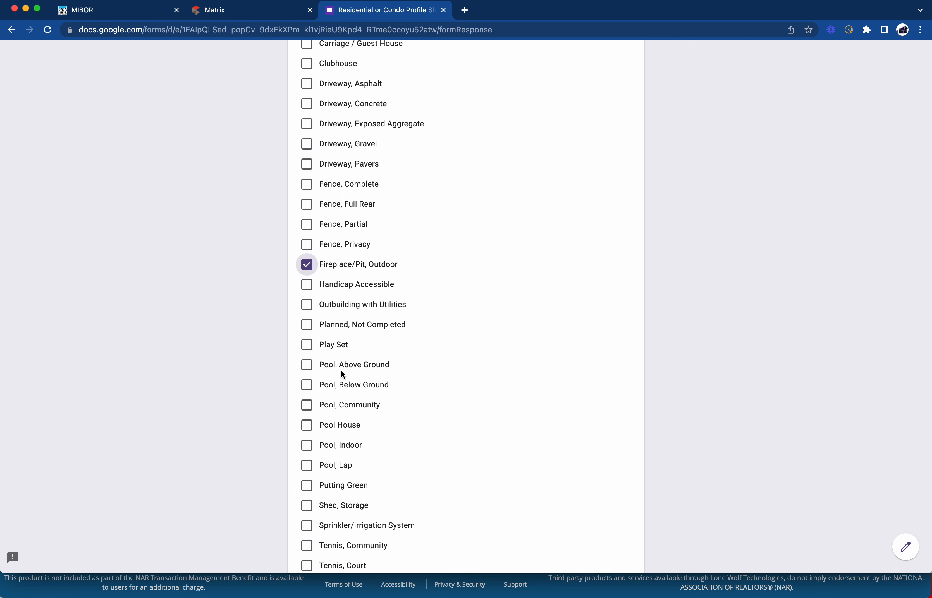
pyautogui.scroll(-3, 343, 374)
pyautogui.scroll(-10, 343, 378)
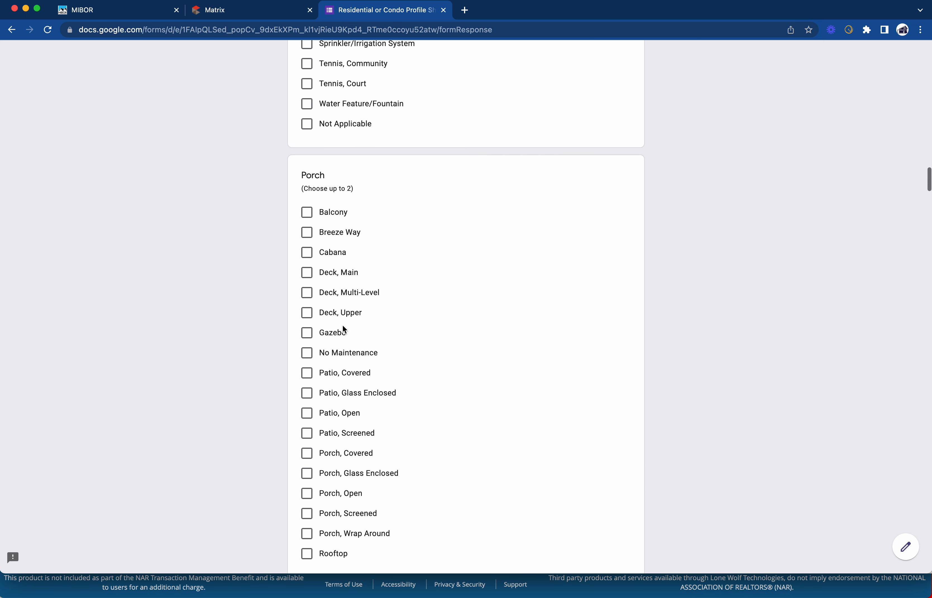
# Answer Yes to the R) Garage question
pyautogui.scroll(-1, 352, 227)
pyautogui.scroll(-2, 354, 230)
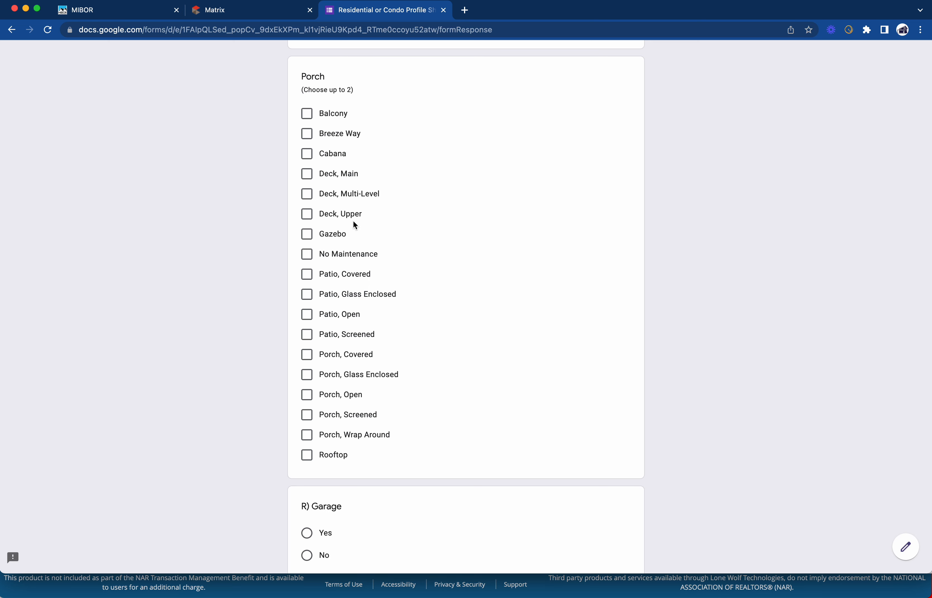
pyautogui.scroll(-4, 360, 192)
pyautogui.scroll(-9, 360, 190)
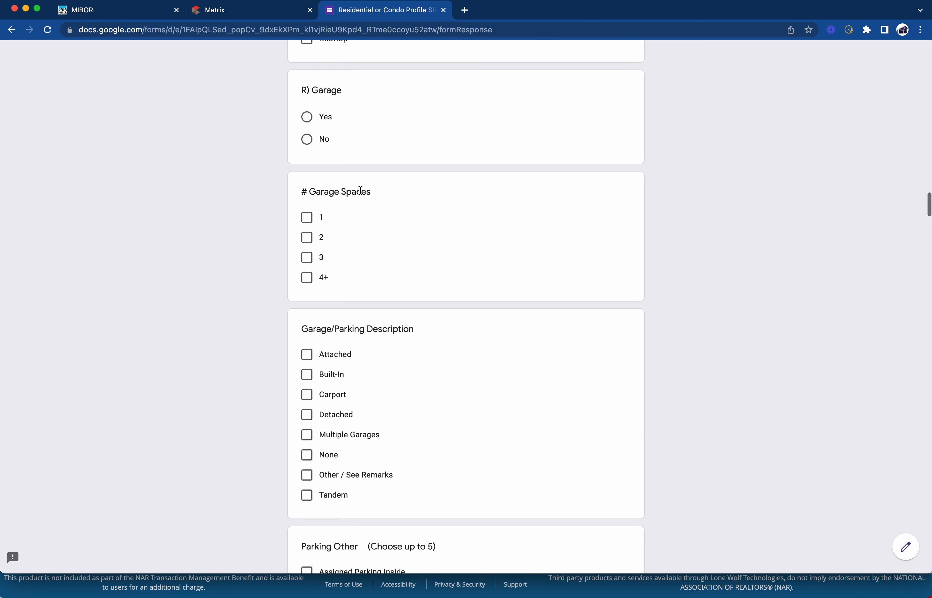
pyautogui.click(326, 123)
# Tick Patio, Screened; Porch, Covered; and Patio, Open under Porch
pyautogui.scroll(12, 347, 107)
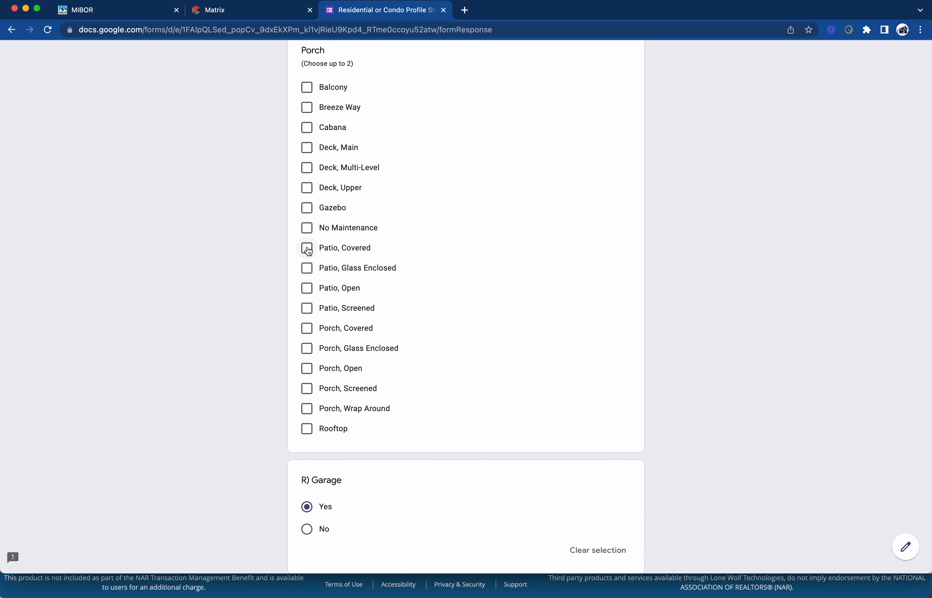
pyautogui.click(307, 310)
pyautogui.click(308, 332)
pyautogui.click(309, 293)
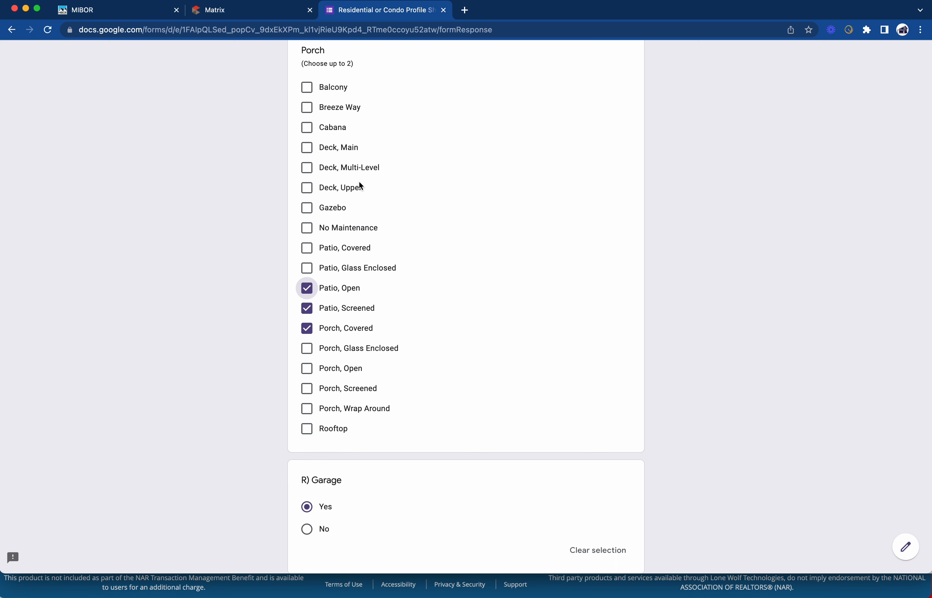
pyautogui.scroll(-3, 359, 184)
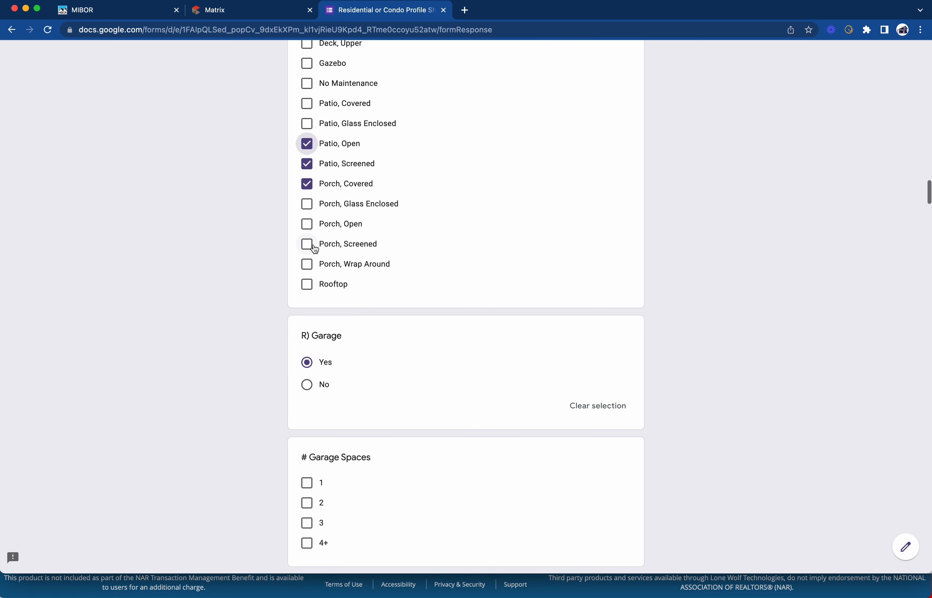
pyautogui.scroll(-3, 339, 273)
# Tick 2 under # Garage Spaces and Attached under Garage/Parking Description
pyautogui.scroll(-4, 338, 270)
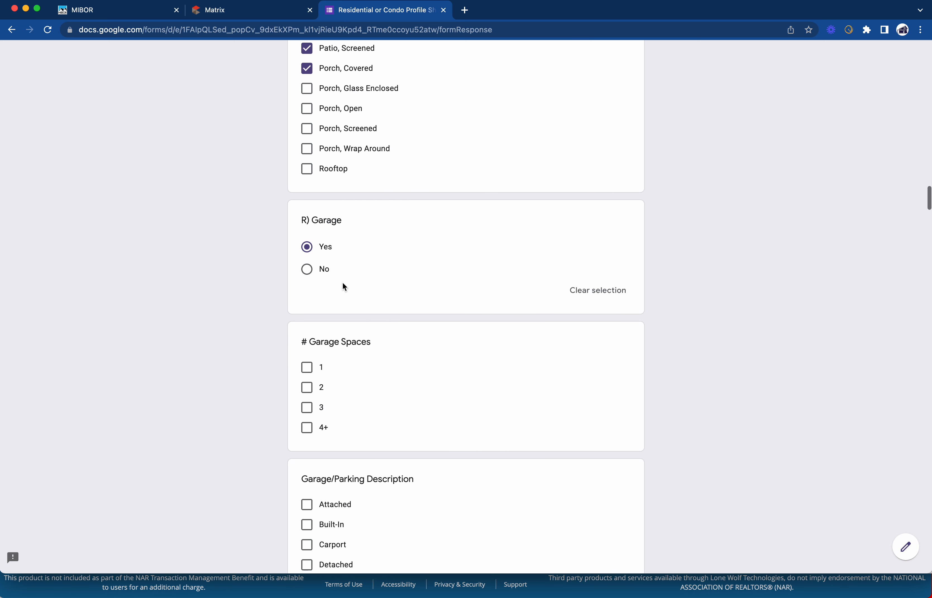
pyautogui.click(307, 263)
pyautogui.scroll(-3, 340, 274)
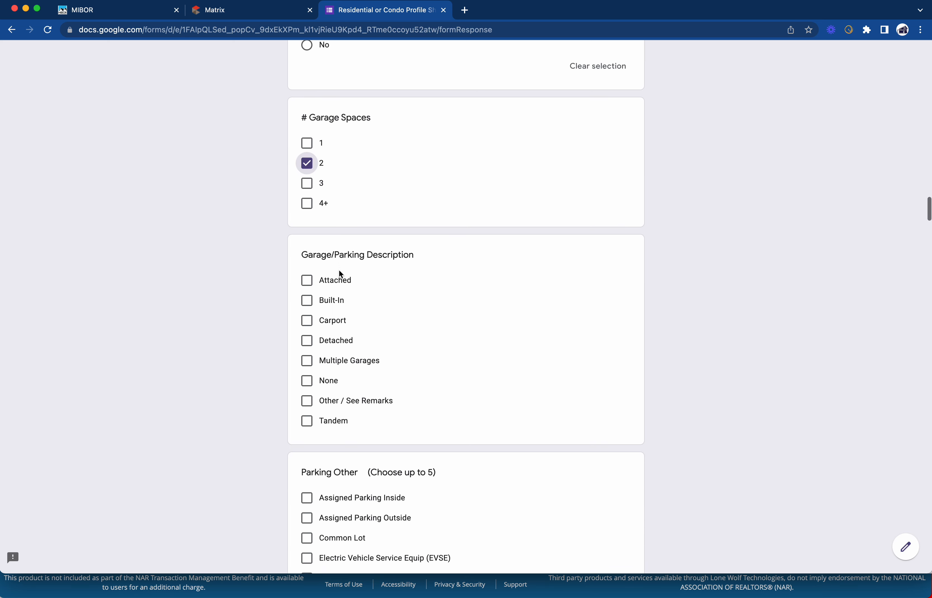
pyautogui.scroll(-1, 357, 264)
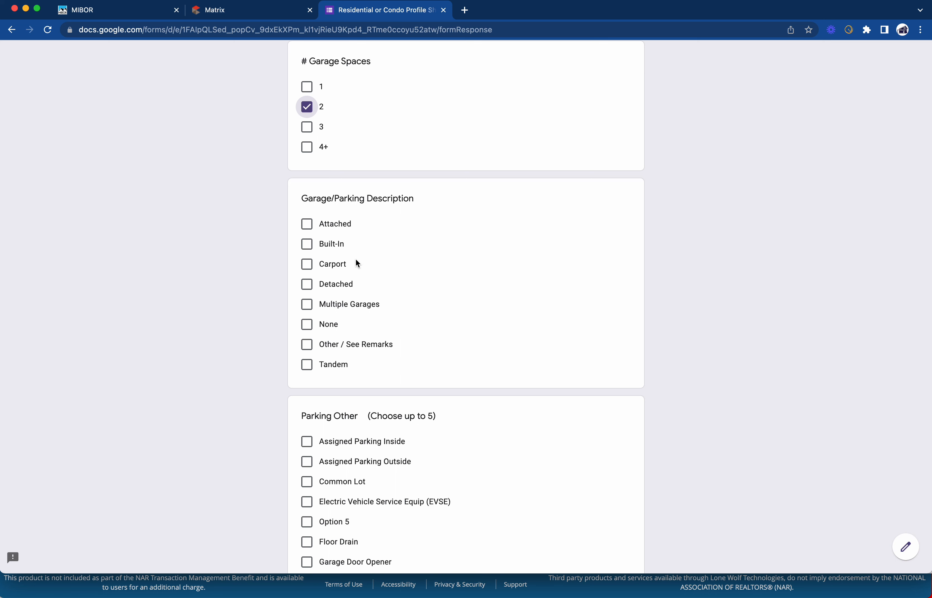
pyautogui.scroll(-3, 357, 264)
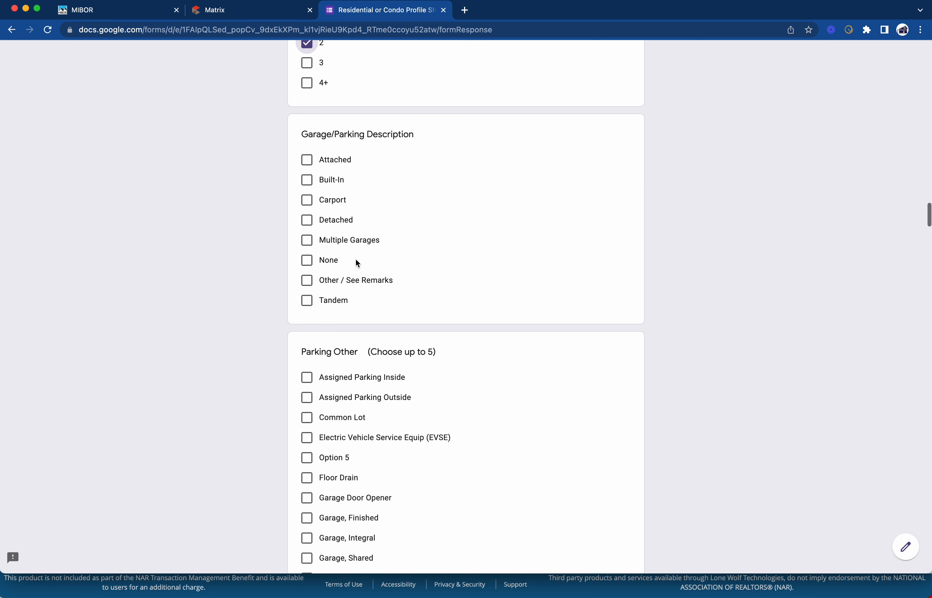
pyautogui.click(308, 141)
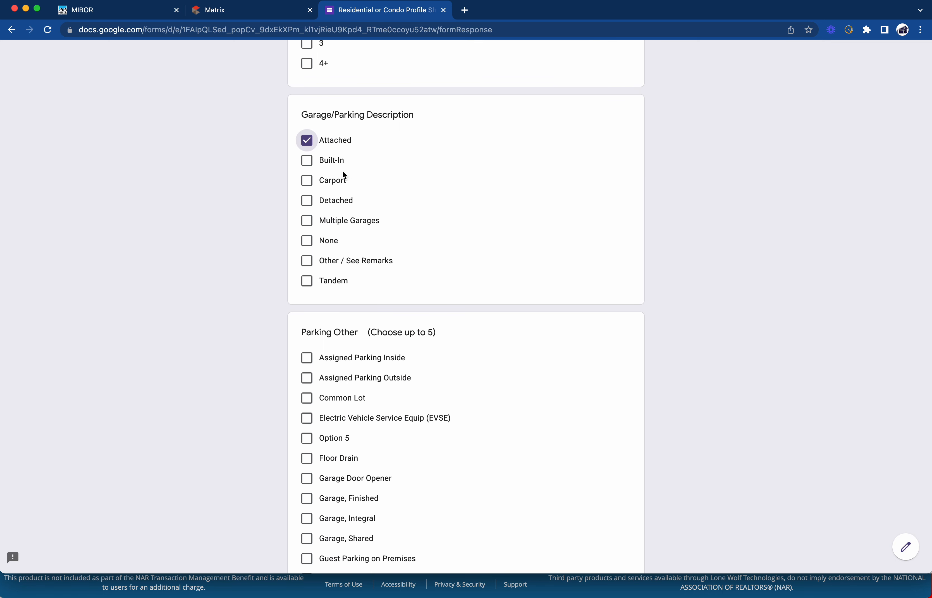
pyautogui.scroll(-10, 347, 171)
pyautogui.scroll(-20, 349, 175)
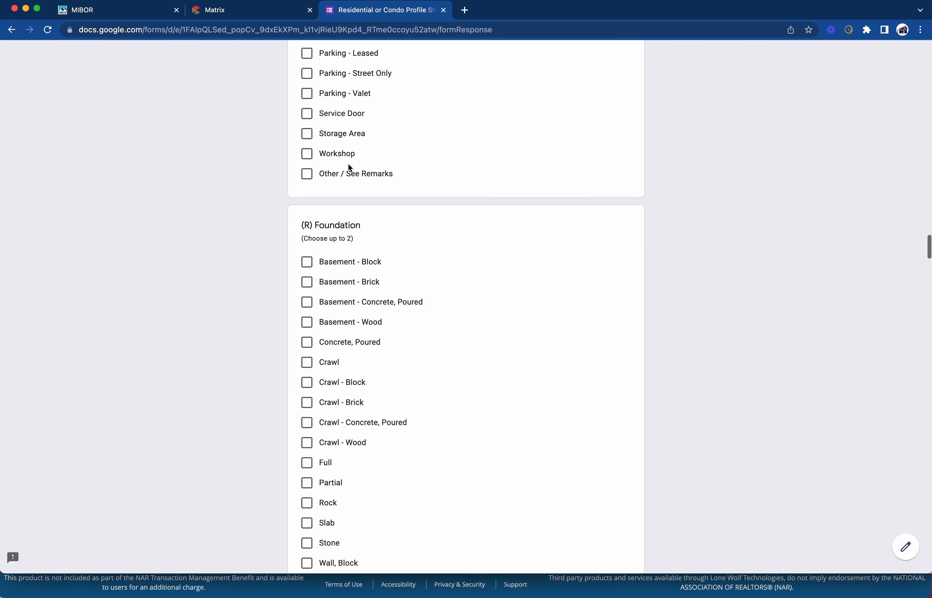
pyautogui.scroll(-9, 349, 168)
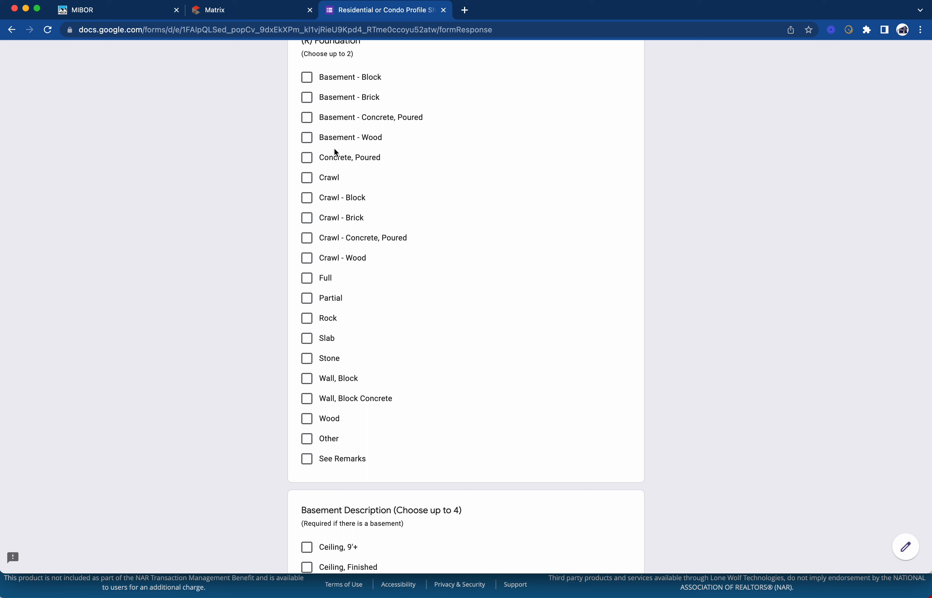
# Tick Crawl - Block as the (R) Foundation answer
pyautogui.click(309, 200)
pyautogui.scroll(-2, 372, 206)
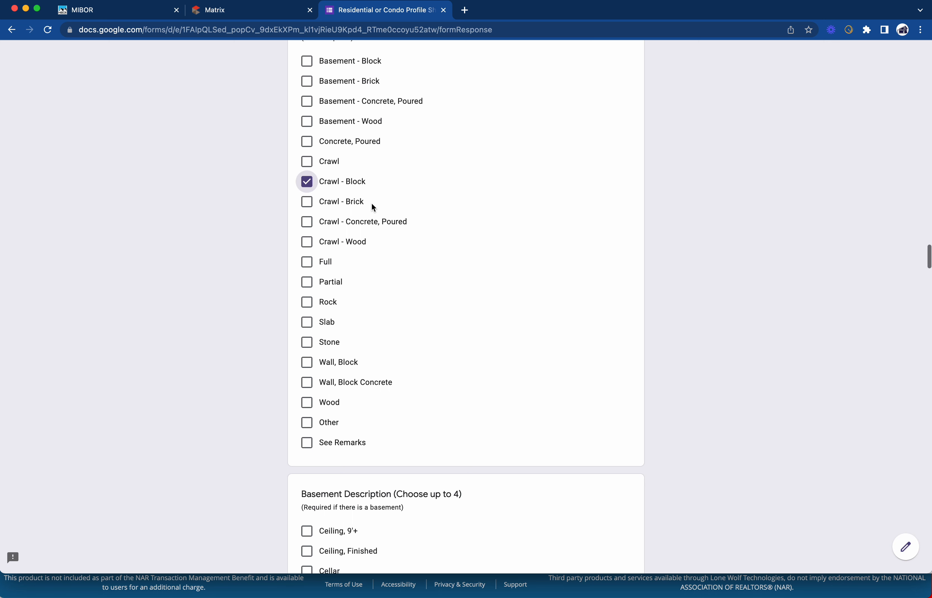
pyautogui.scroll(-9, 372, 204)
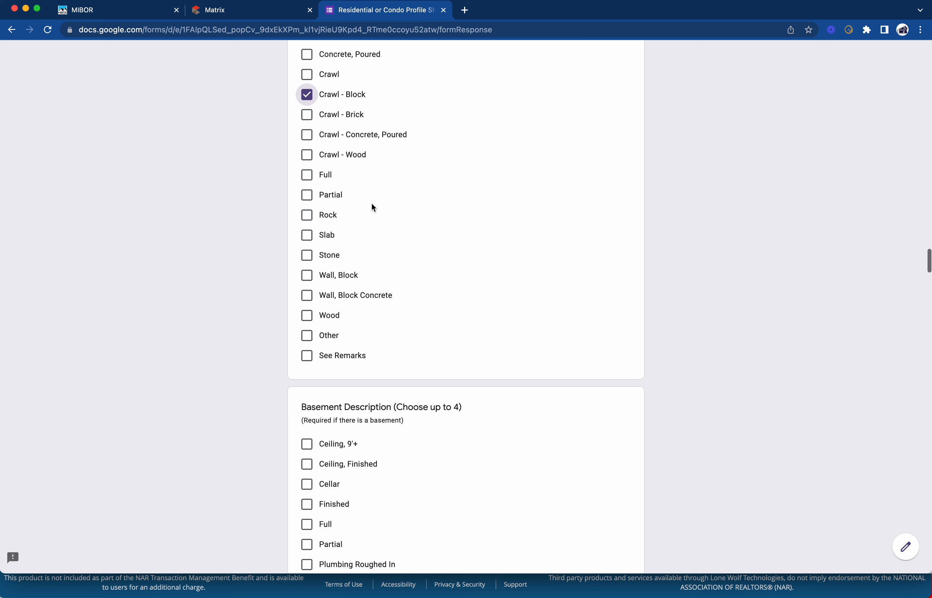
pyautogui.scroll(1, 371, 204)
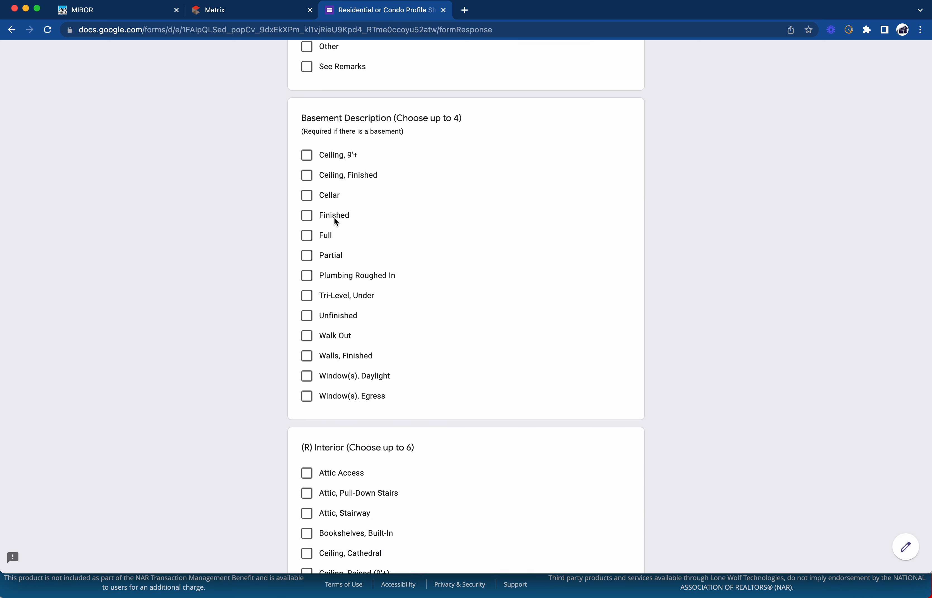
pyautogui.scroll(-8, 343, 250)
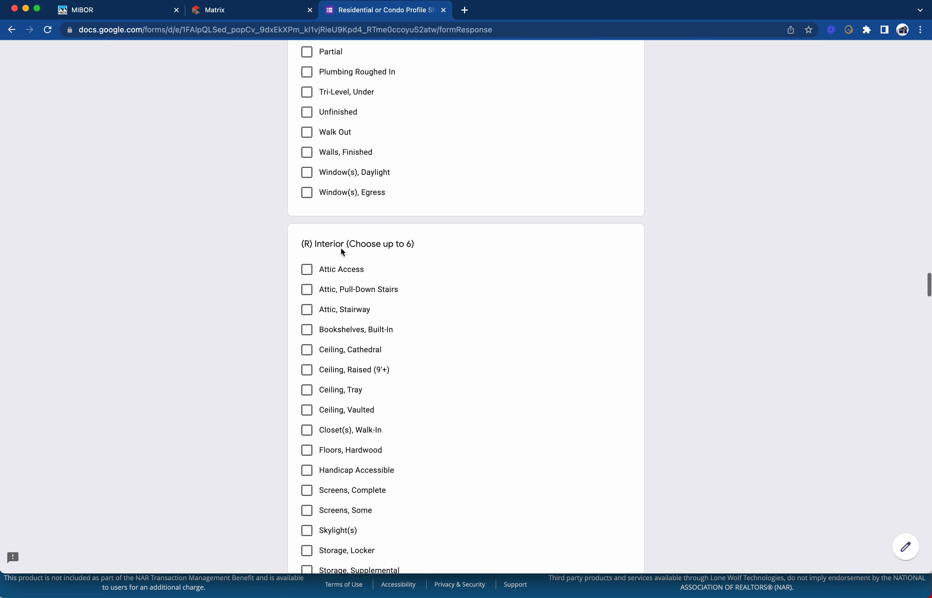
pyautogui.scroll(1, 377, 168)
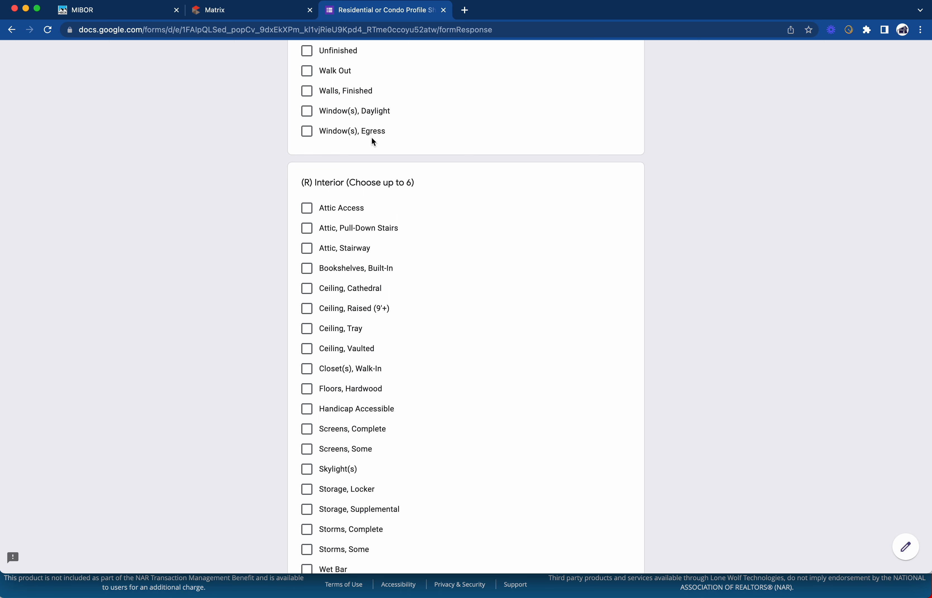
pyautogui.scroll(-3, 372, 138)
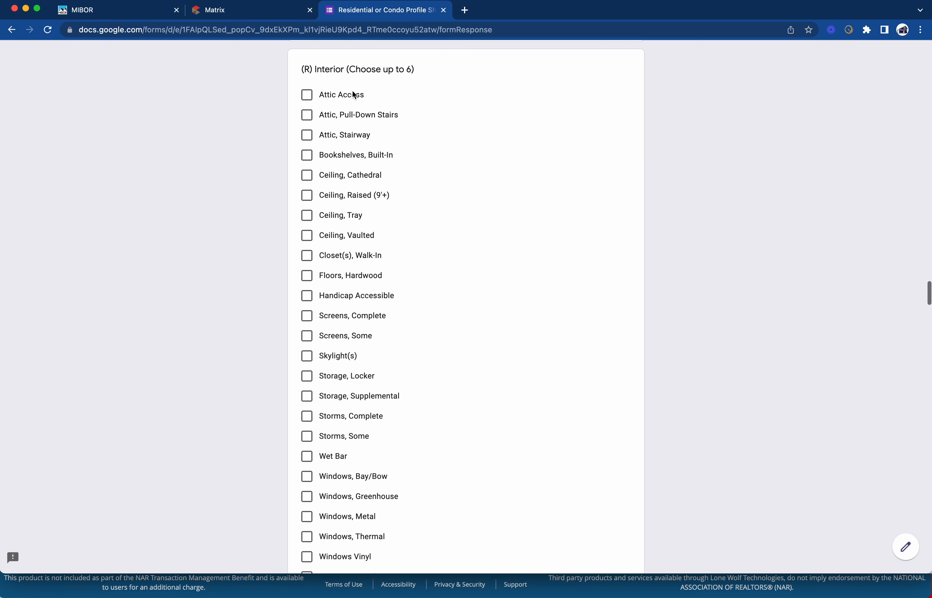
pyautogui.scroll(-1, 336, 199)
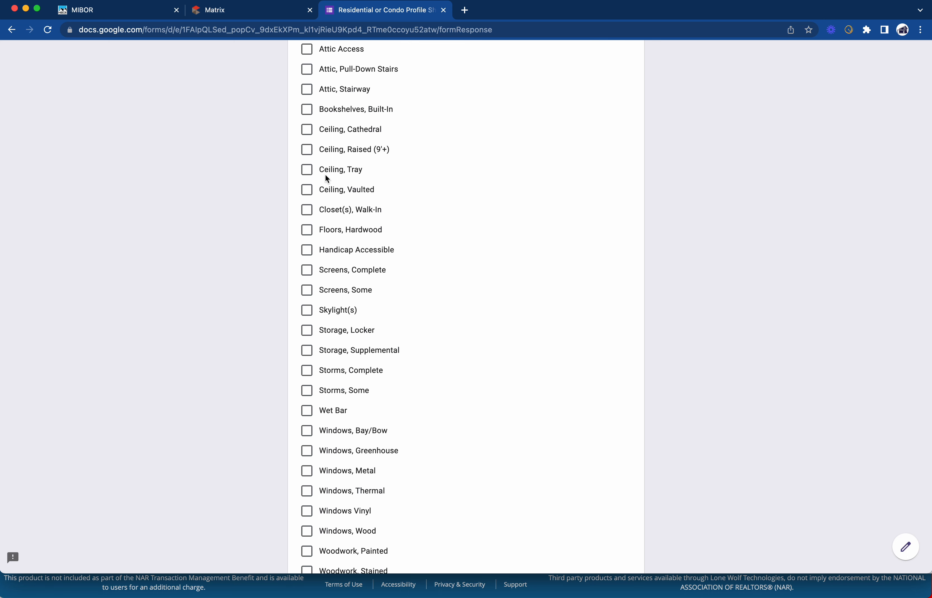
pyautogui.scroll(-1, 325, 174)
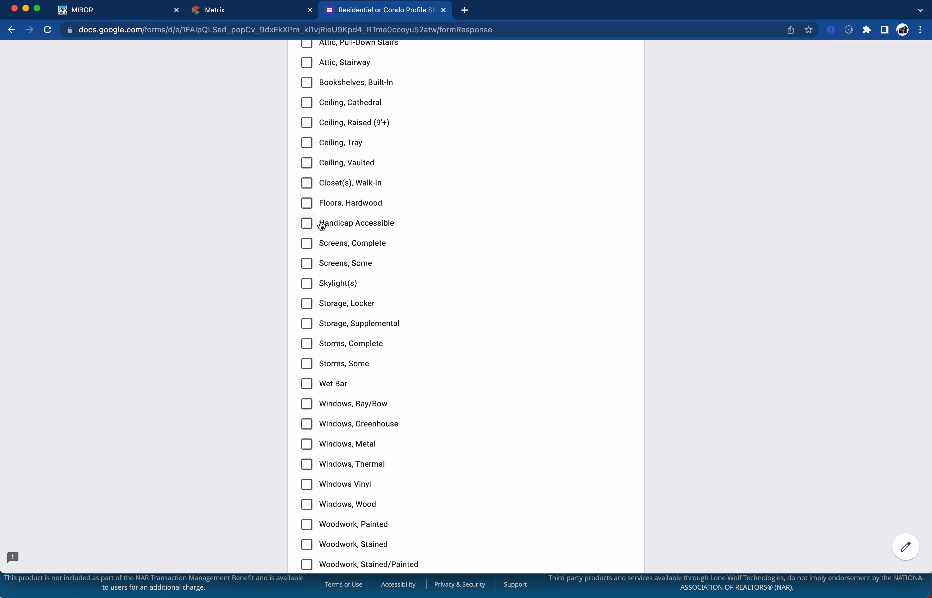
pyautogui.scroll(-2, 321, 221)
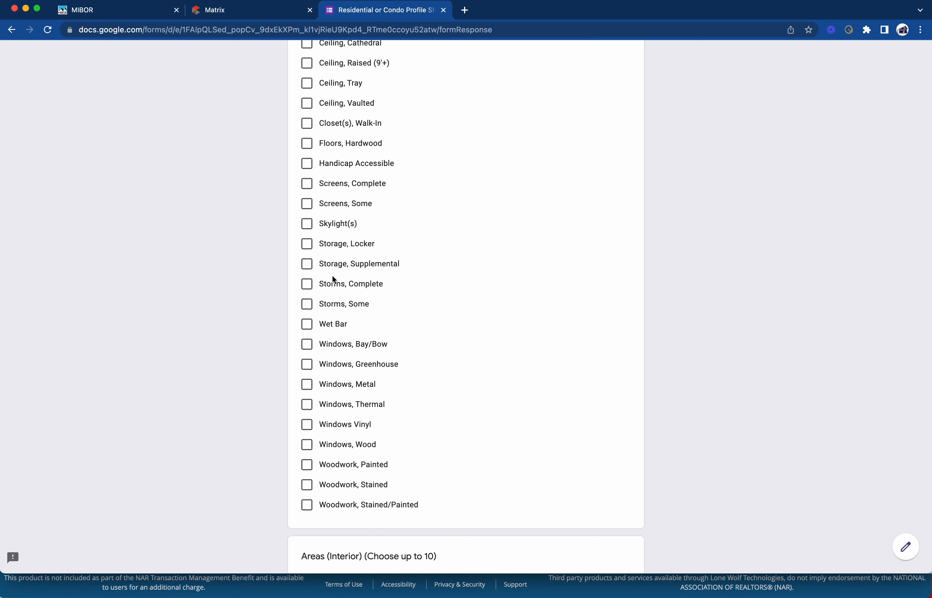
pyautogui.scroll(-3, 331, 380)
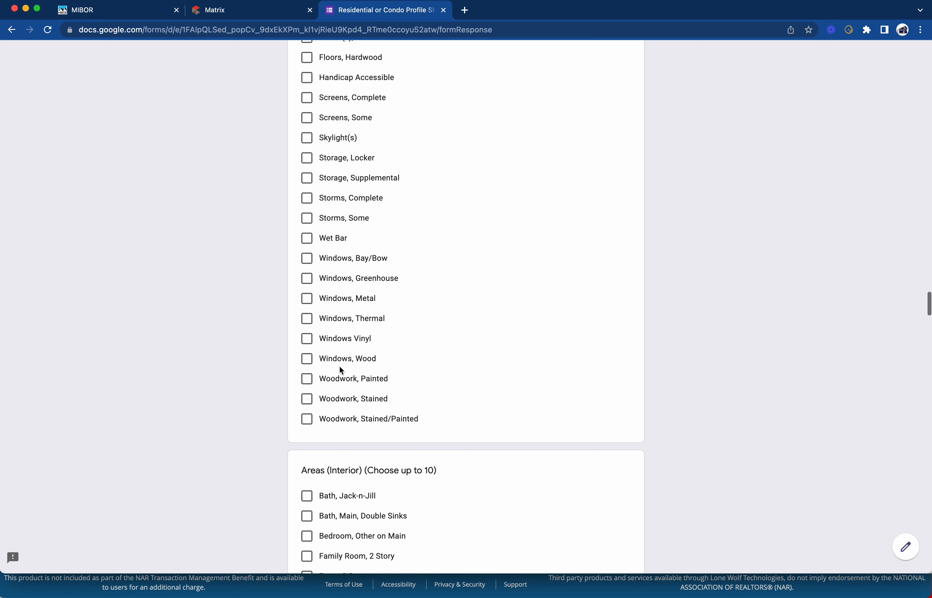
pyautogui.scroll(-8, 324, 362)
pyautogui.scroll(-7, 325, 365)
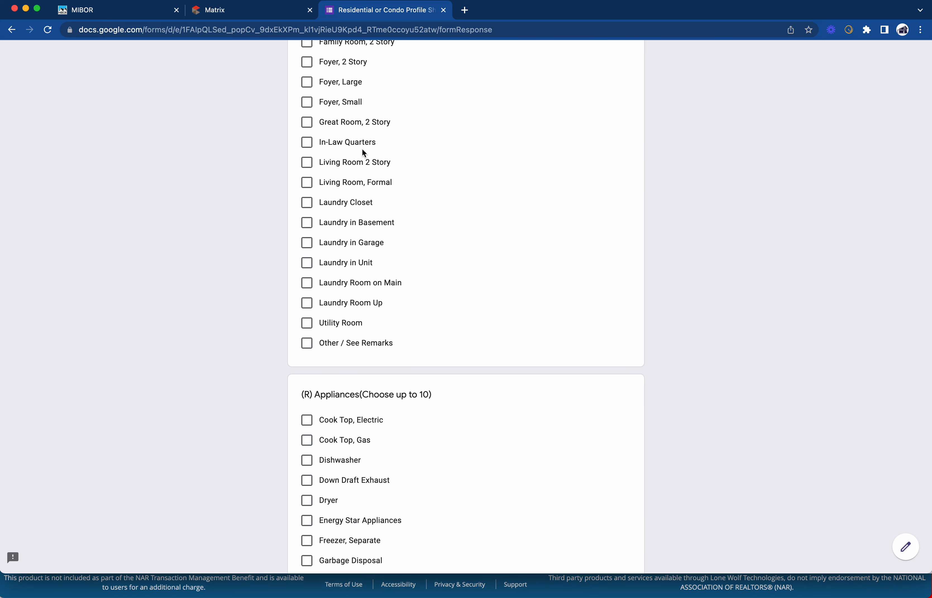
pyautogui.scroll(-8, 364, 153)
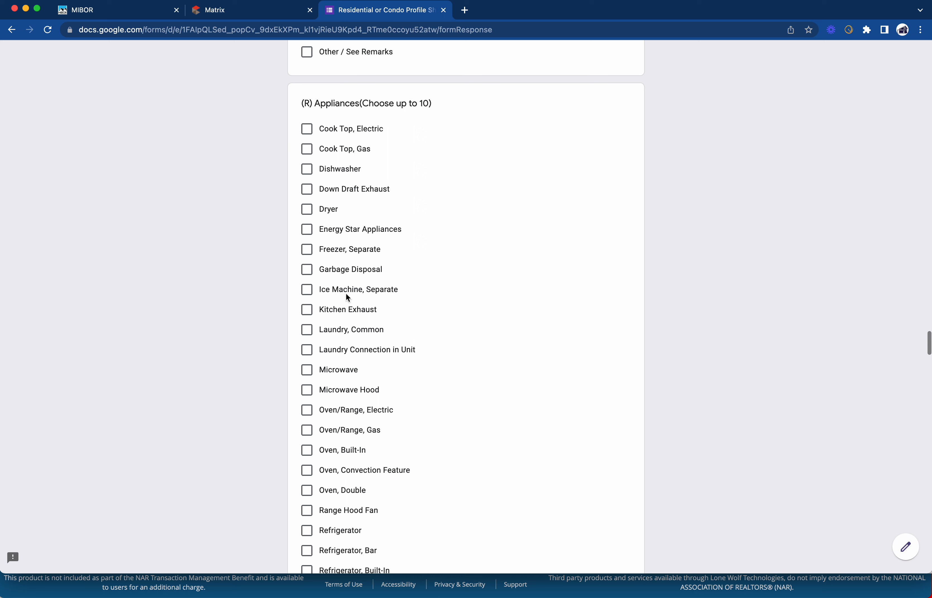
pyautogui.scroll(-6, 348, 297)
pyautogui.scroll(-10, 347, 287)
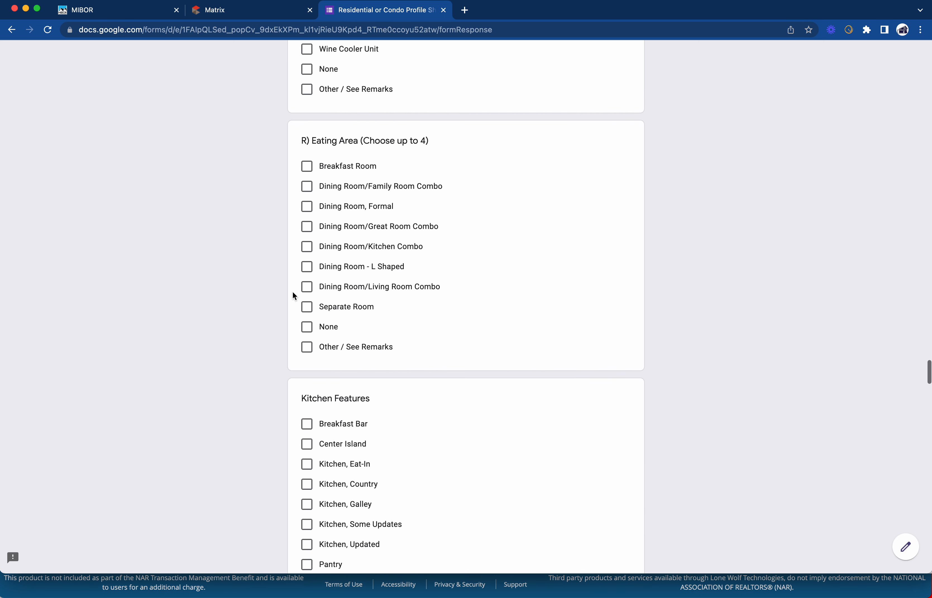
pyautogui.scroll(-20, 371, 254)
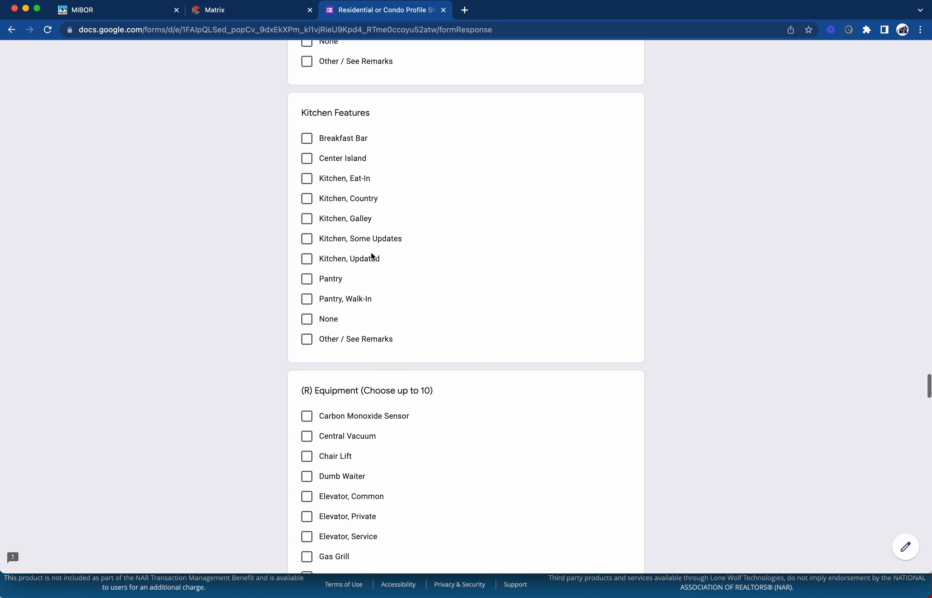
pyautogui.scroll(-14, 370, 255)
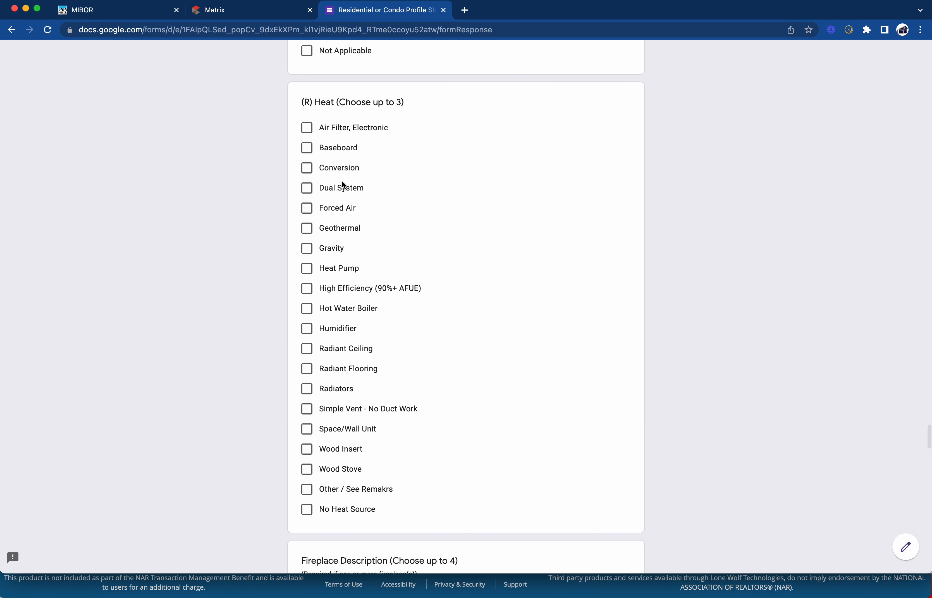
# Tick Forced Air under (R) Heat
pyautogui.click(311, 212)
pyautogui.scroll(2, 338, 210)
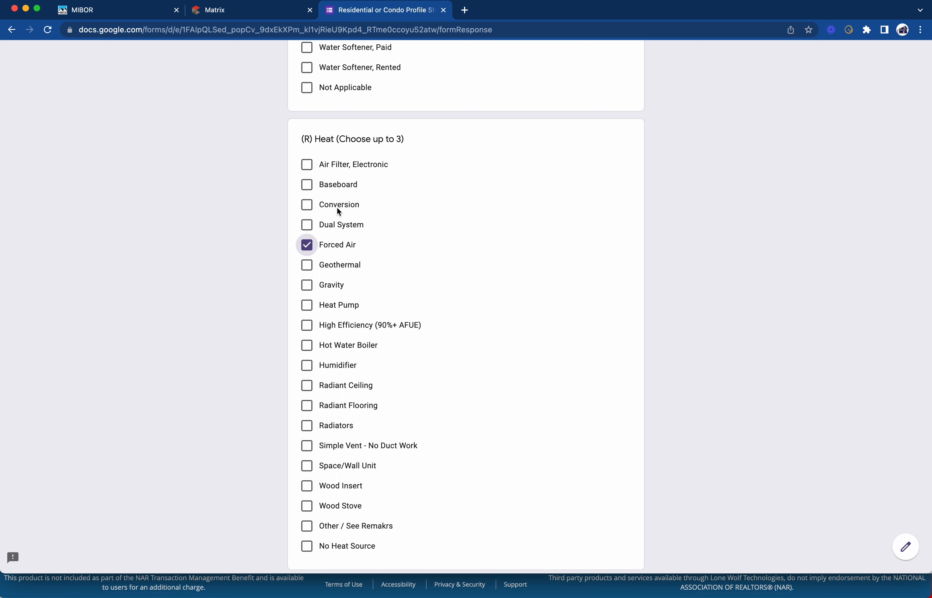
pyautogui.scroll(2, 336, 207)
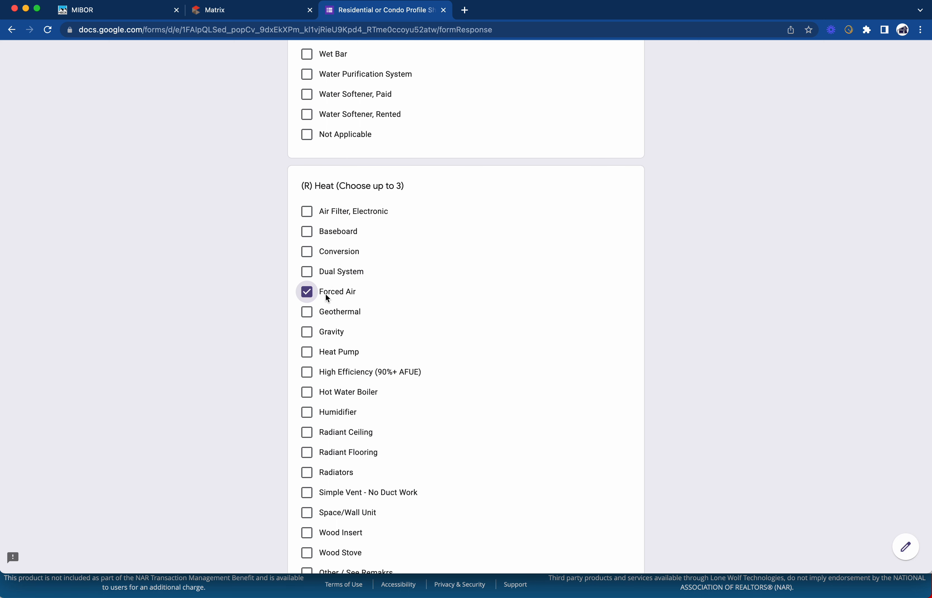
pyautogui.scroll(-2, 327, 299)
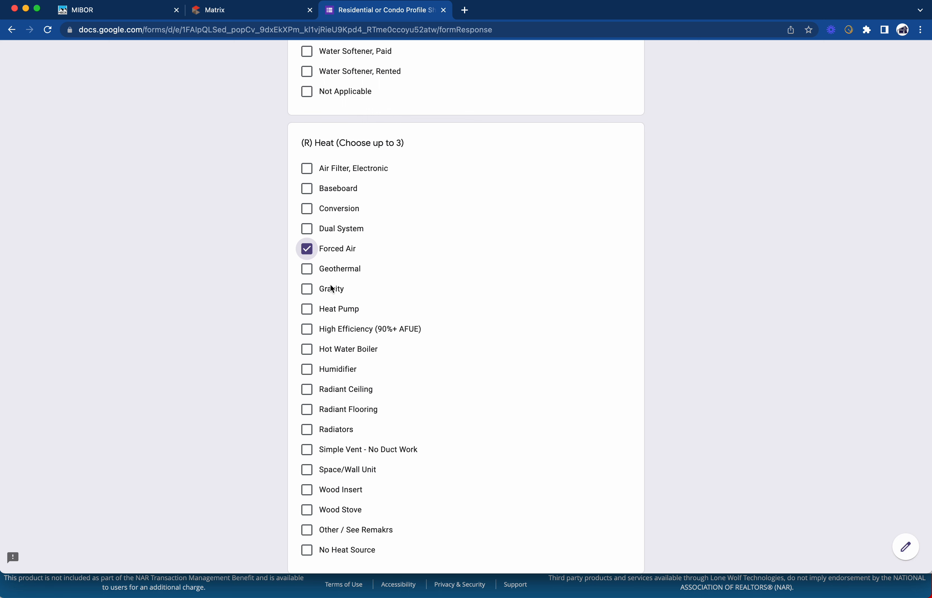
pyautogui.scroll(-2, 337, 280)
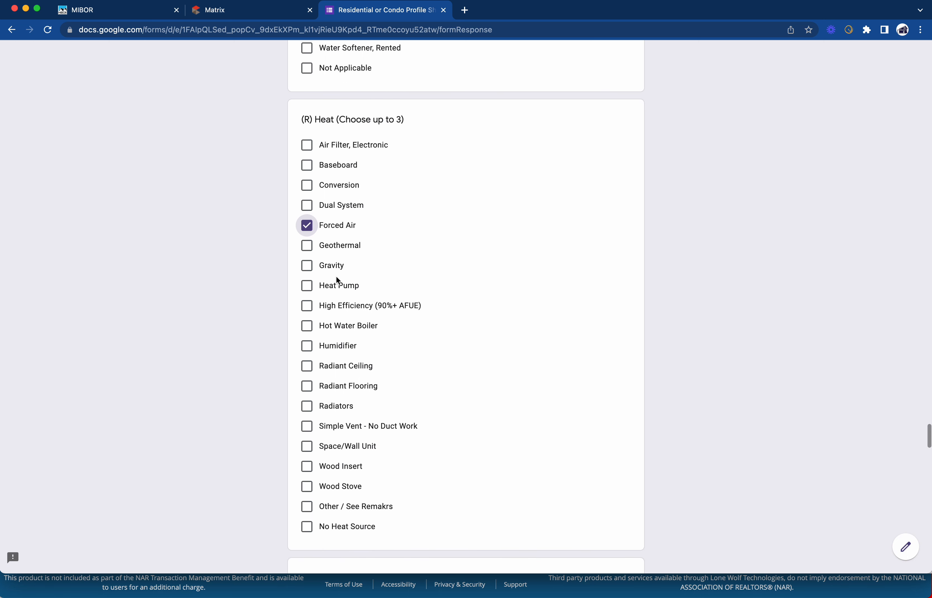
pyautogui.scroll(-1, 336, 278)
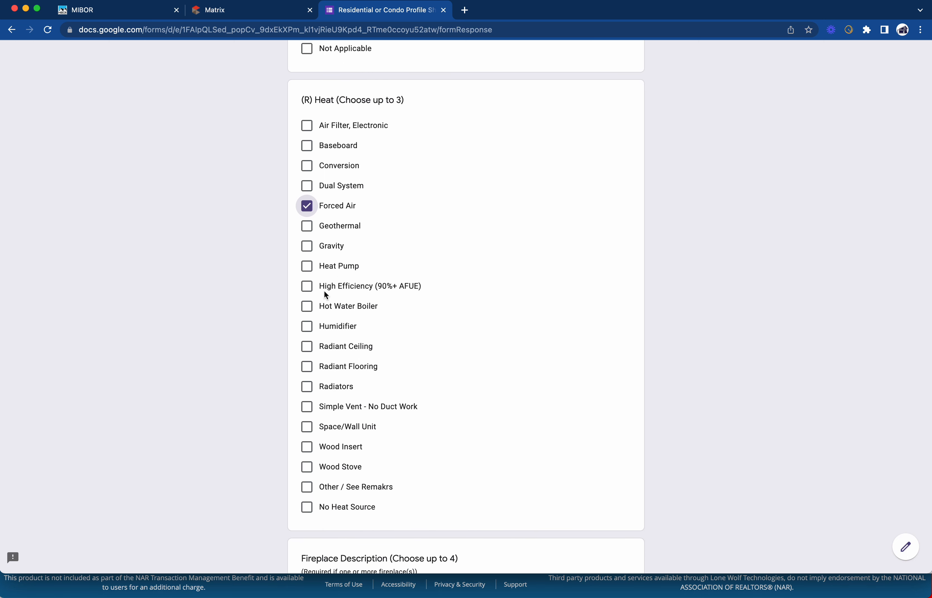
pyautogui.scroll(8, 325, 295)
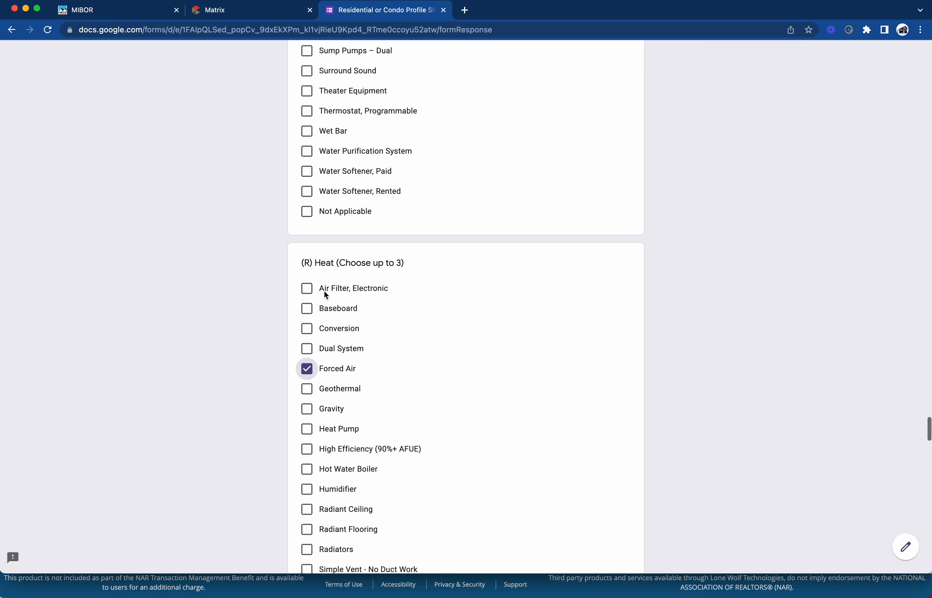
pyautogui.scroll(20, 325, 295)
pyautogui.scroll(-14, 325, 293)
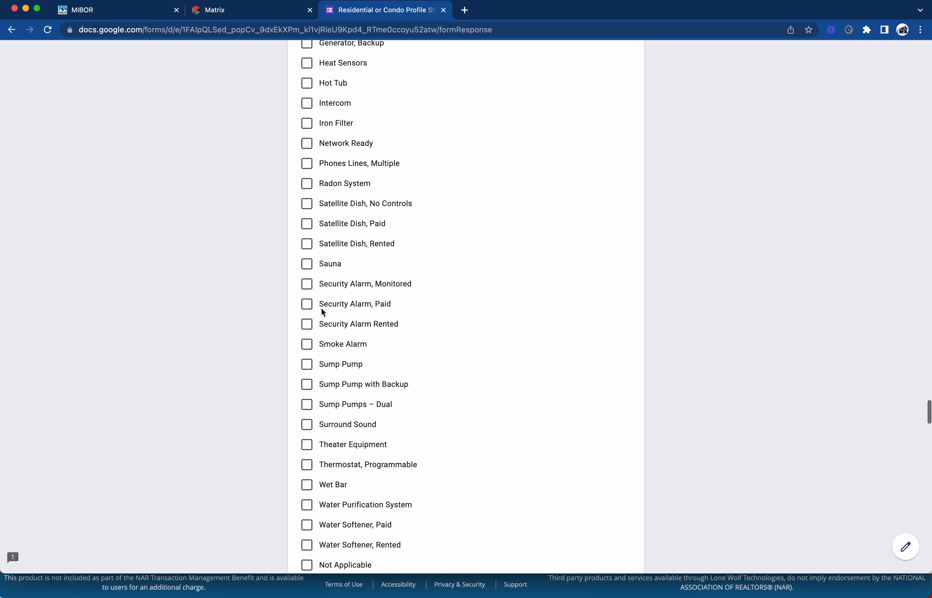
# Tick Smoke Alarm under (R) Equipment
pyautogui.click(307, 345)
pyautogui.scroll(-3, 334, 386)
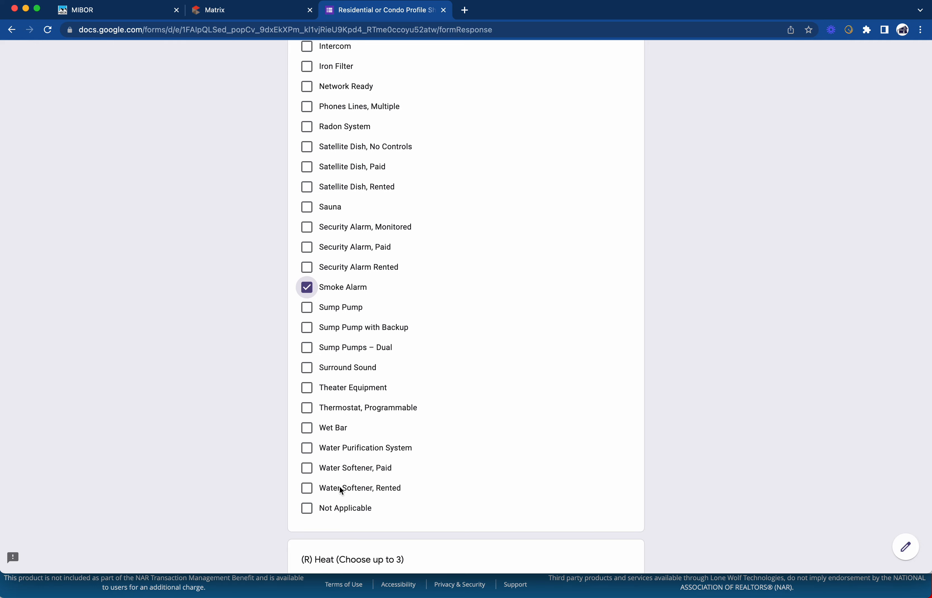
pyautogui.scroll(18, 349, 412)
pyautogui.scroll(-20, 350, 412)
pyautogui.scroll(-20, 350, 413)
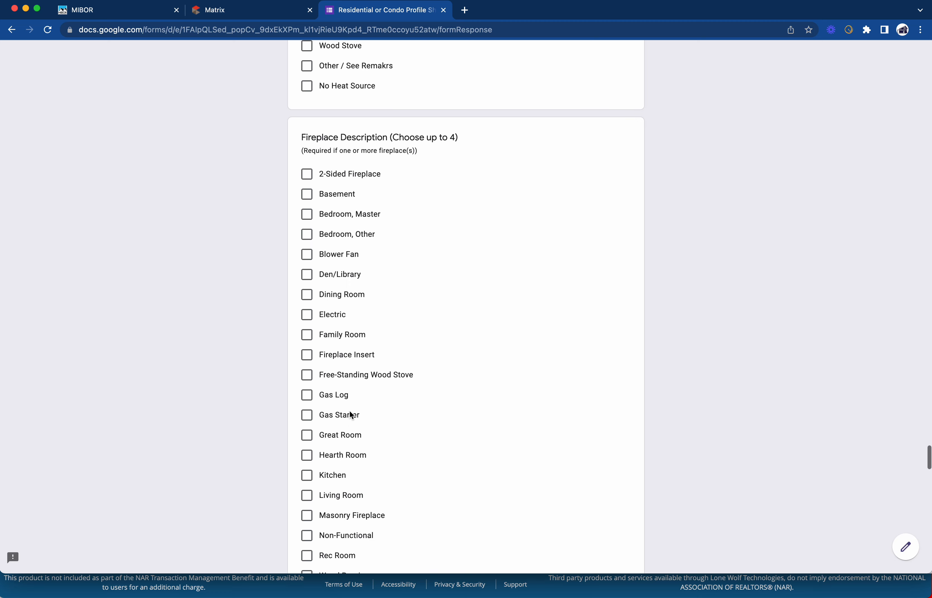
# Tick Living Room and Wood Burning under Fireplace Description
pyautogui.scroll(-2, 349, 413)
pyautogui.scroll(-2, 317, 230)
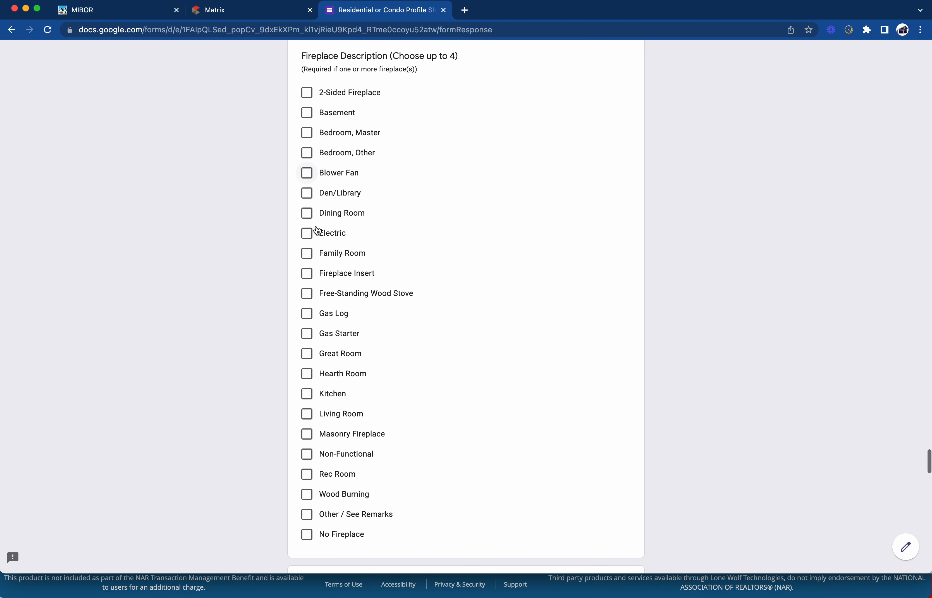
pyautogui.scroll(-1, 317, 230)
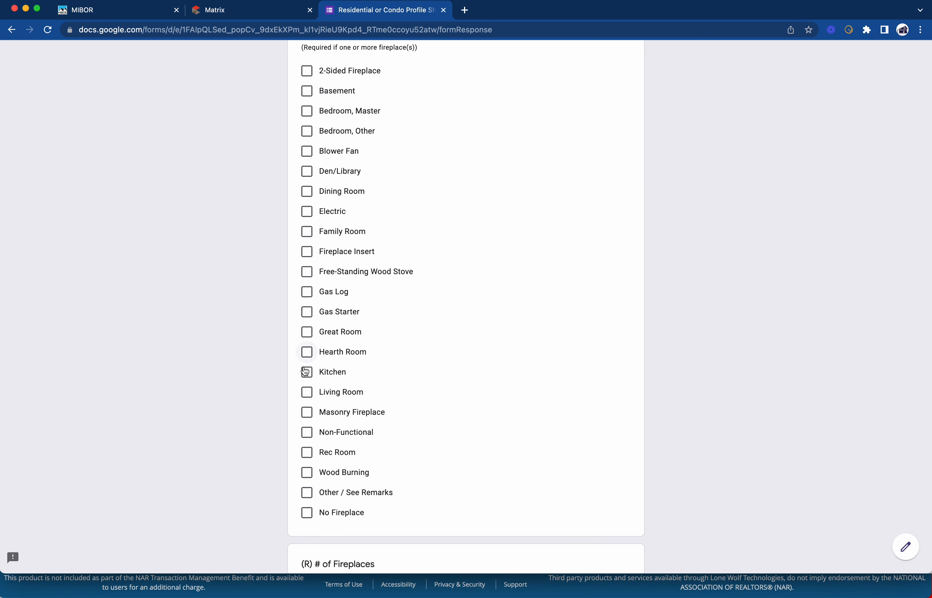
pyautogui.click(307, 392)
pyautogui.click(308, 474)
pyautogui.scroll(-7, 308, 476)
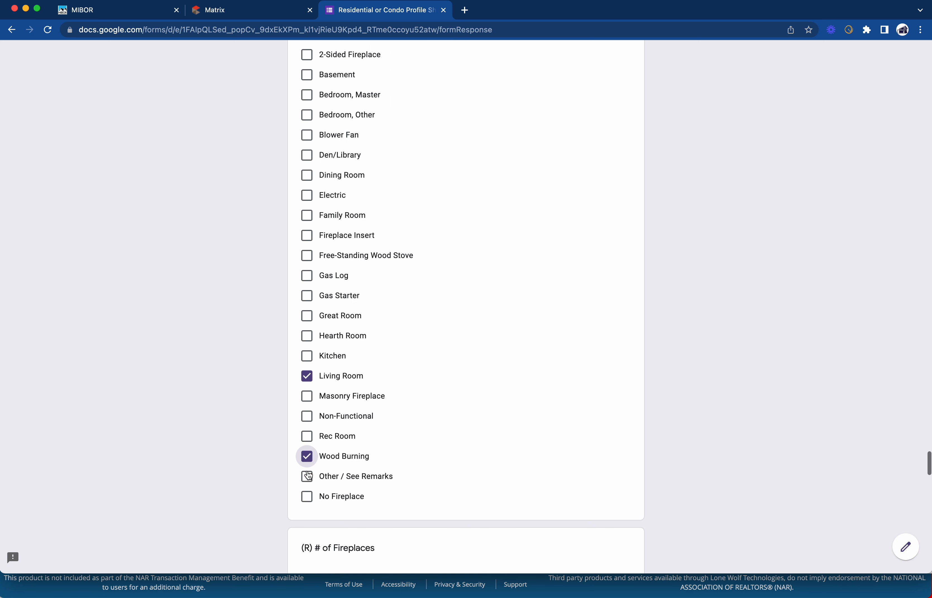
# Enter 1 in the # of Fireplaces field
pyautogui.click(354, 308)
pyautogui.write('1')
pyautogui.scroll(-3, 373, 331)
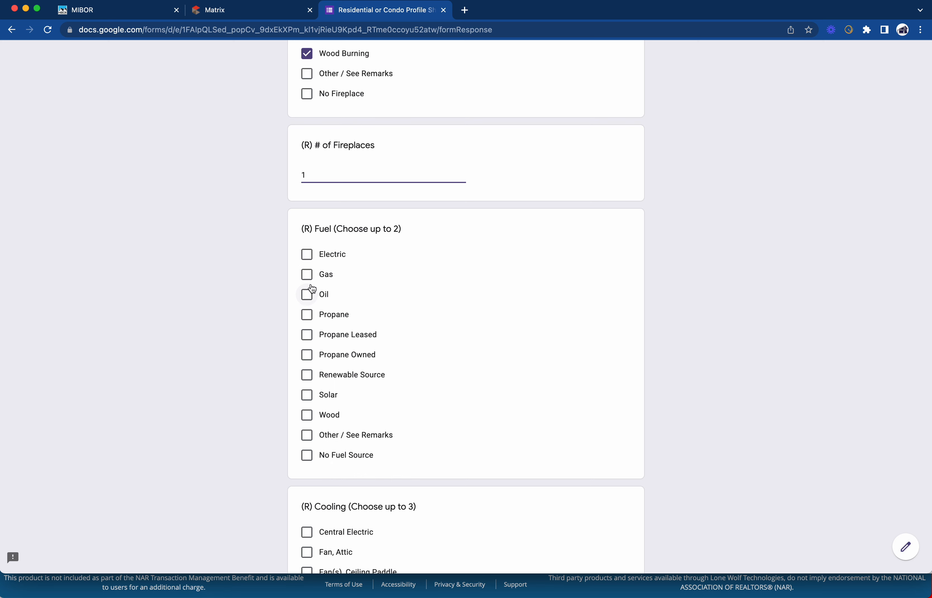
pyautogui.scroll(-3, 310, 291)
# Tick Central Electric and Fan(s), Ceiling Paddle as cooling types
pyautogui.scroll(-5, 320, 270)
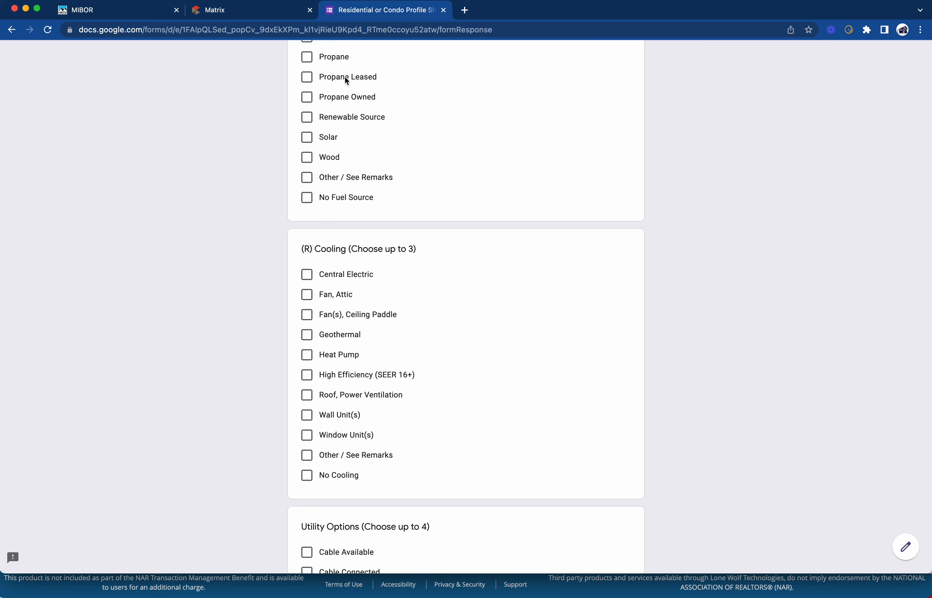
pyautogui.scroll(-1, 349, 105)
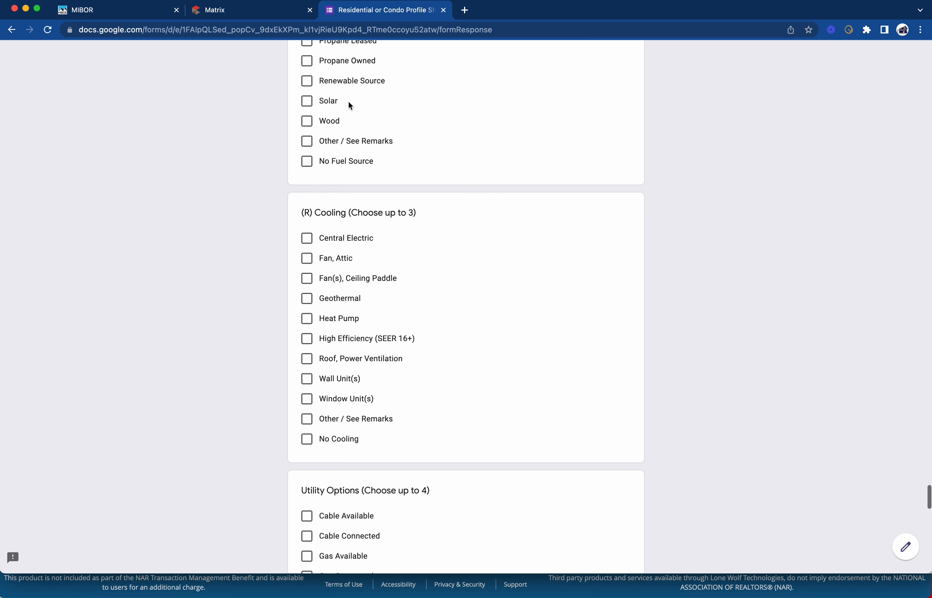
pyautogui.click(307, 238)
pyautogui.scroll(-1, 375, 247)
pyautogui.scroll(-2, 376, 249)
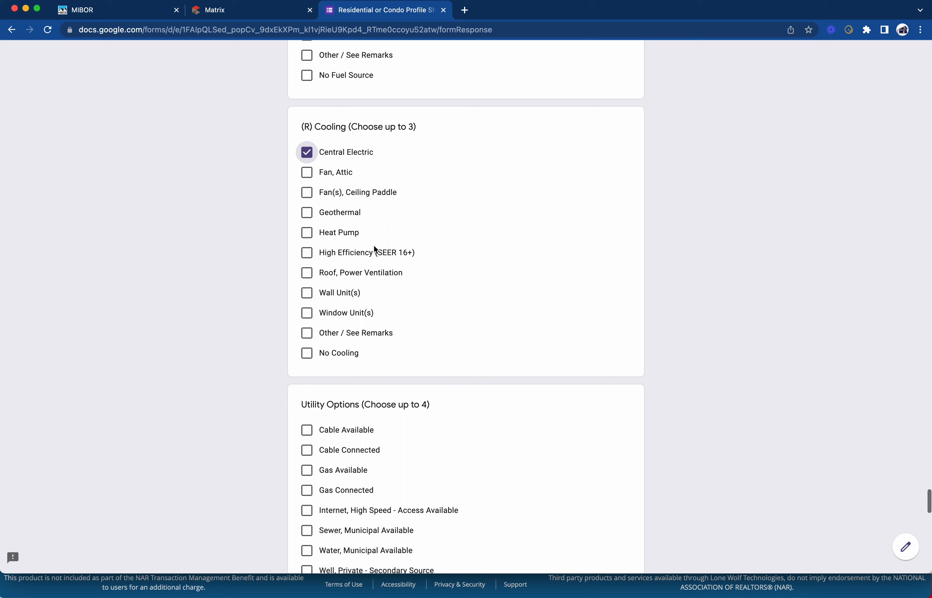
pyautogui.click(307, 192)
pyautogui.scroll(-5, 369, 232)
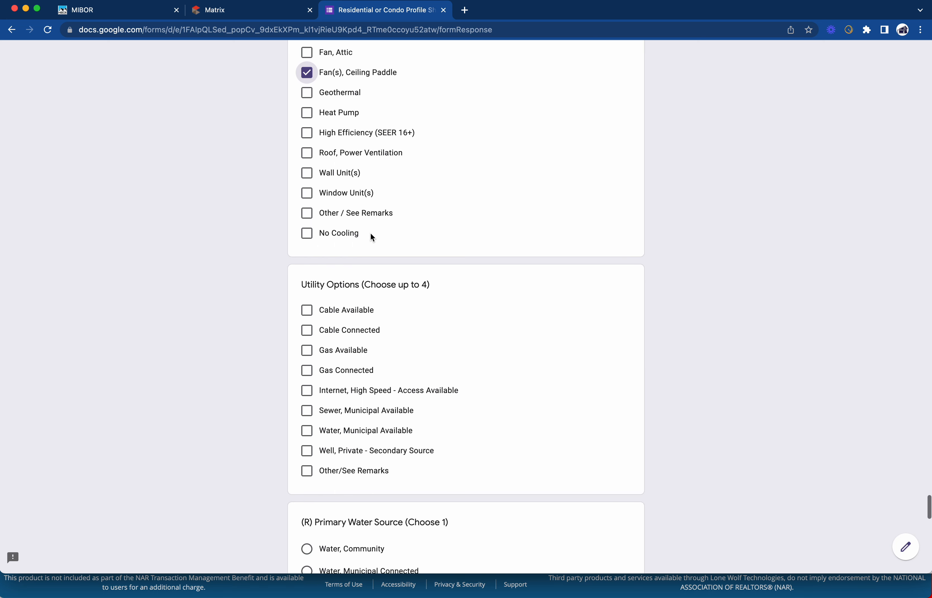
pyautogui.scroll(-1, 370, 233)
pyautogui.scroll(-3, 330, 270)
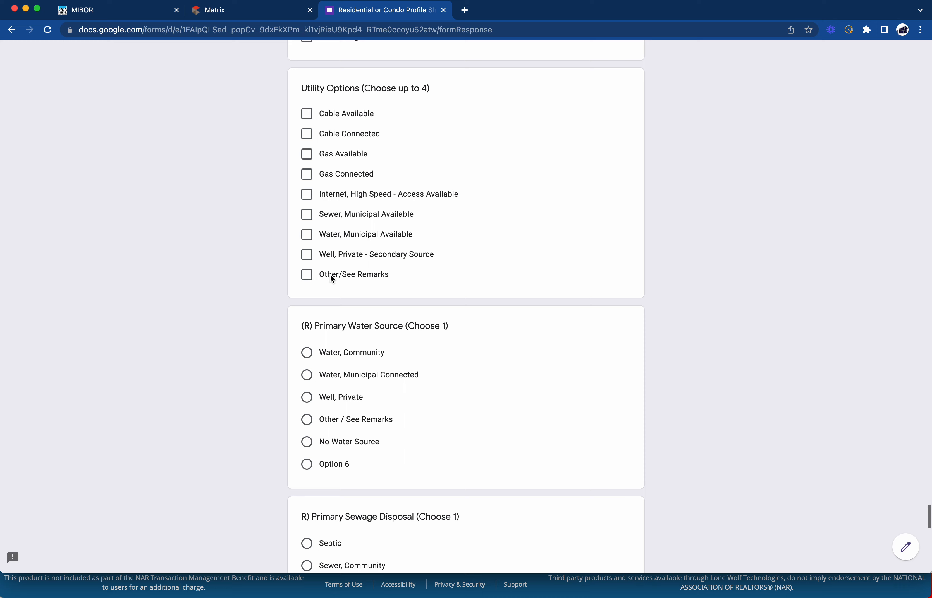
pyautogui.scroll(-2, 330, 275)
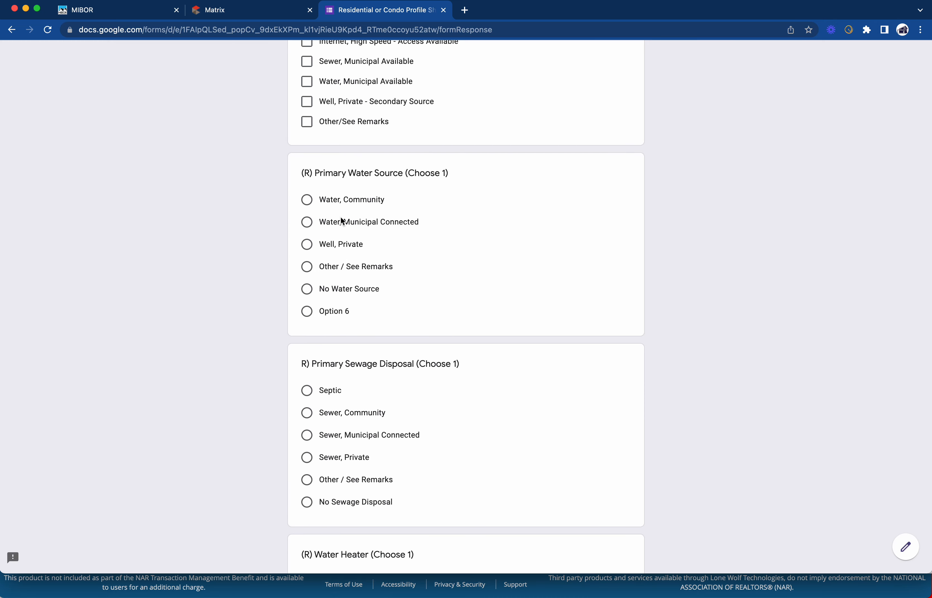
# Set water source to Water, Municipal Connected and sewage to Sewer, Municipal Connected
pyautogui.click(307, 222)
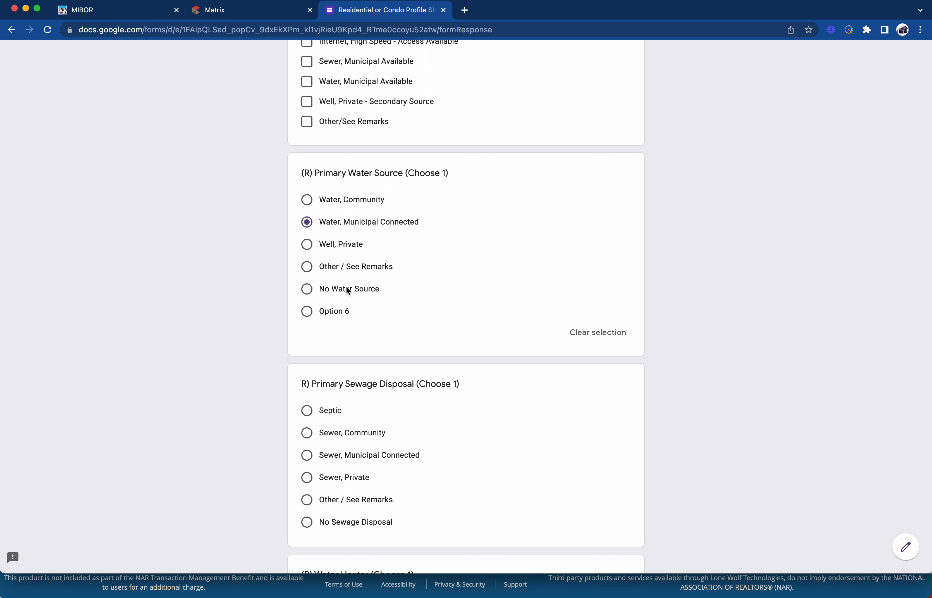
pyautogui.scroll(-5, 347, 287)
pyautogui.click(307, 284)
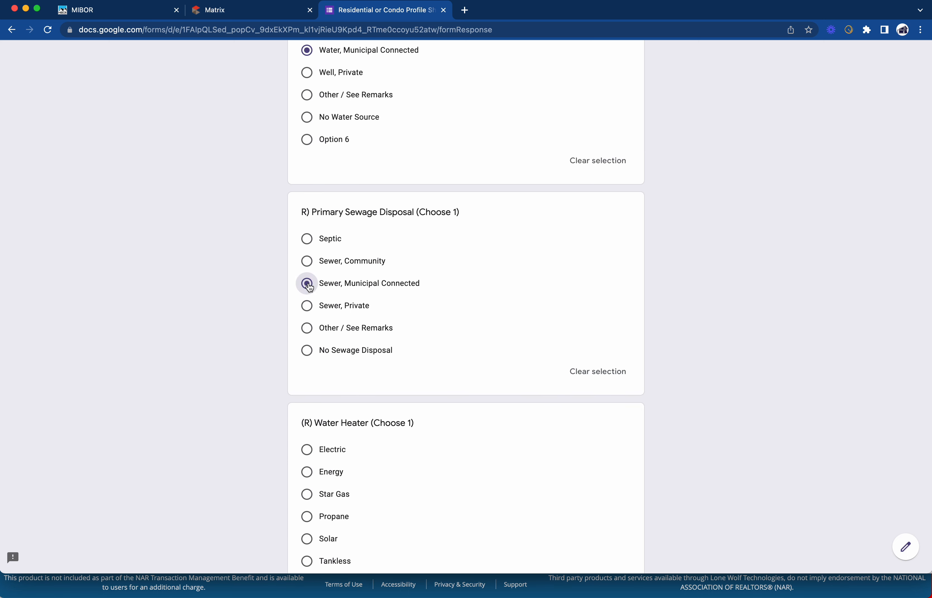
pyautogui.scroll(-1, 408, 283)
pyautogui.scroll(2, 342, 224)
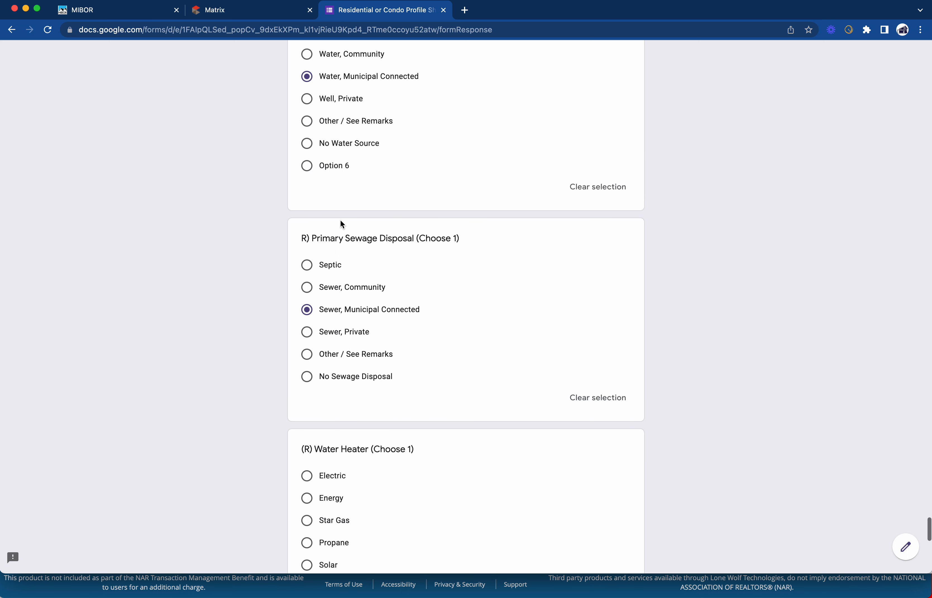
pyautogui.scroll(1, 342, 204)
# Continue from page 6 to the High Performance Indicators page
pyautogui.scroll(-6, 353, 137)
pyautogui.scroll(-2, 353, 135)
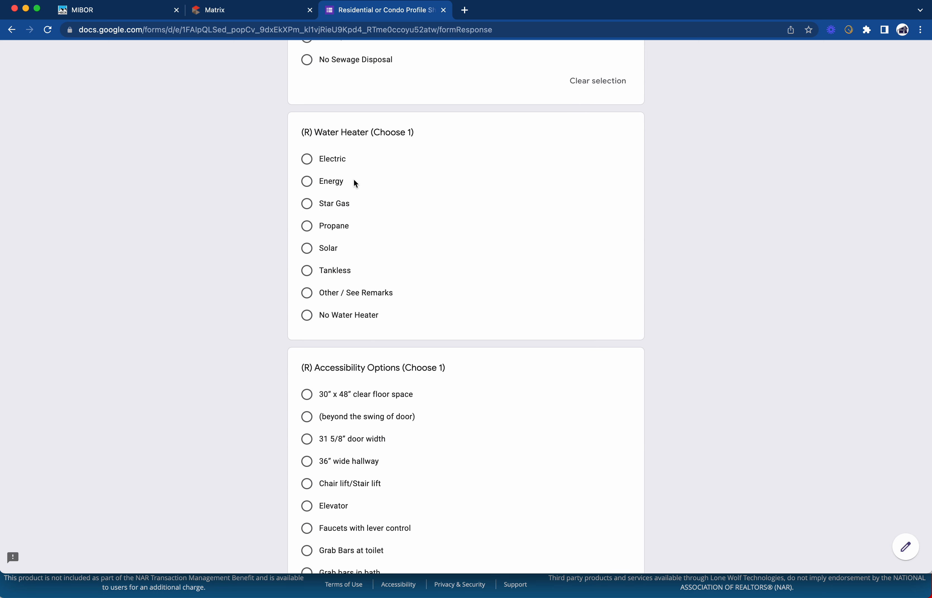
pyautogui.scroll(-3, 338, 164)
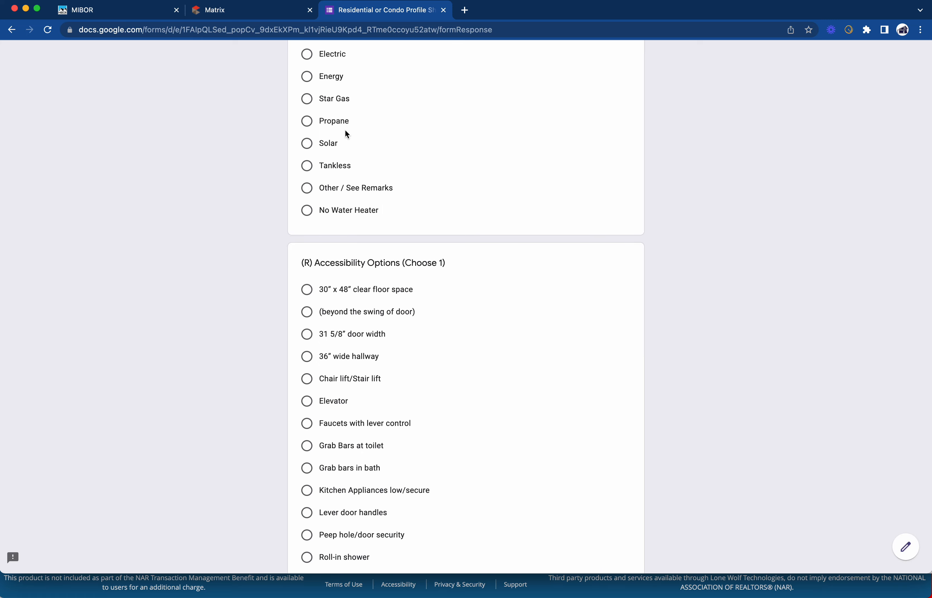
pyautogui.scroll(1, 349, 173)
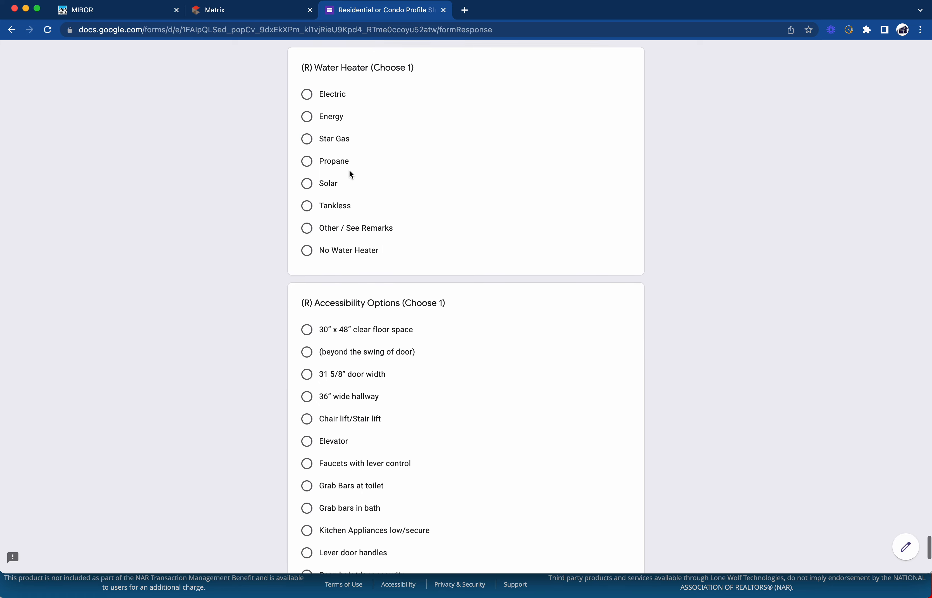
pyautogui.scroll(-4, 342, 131)
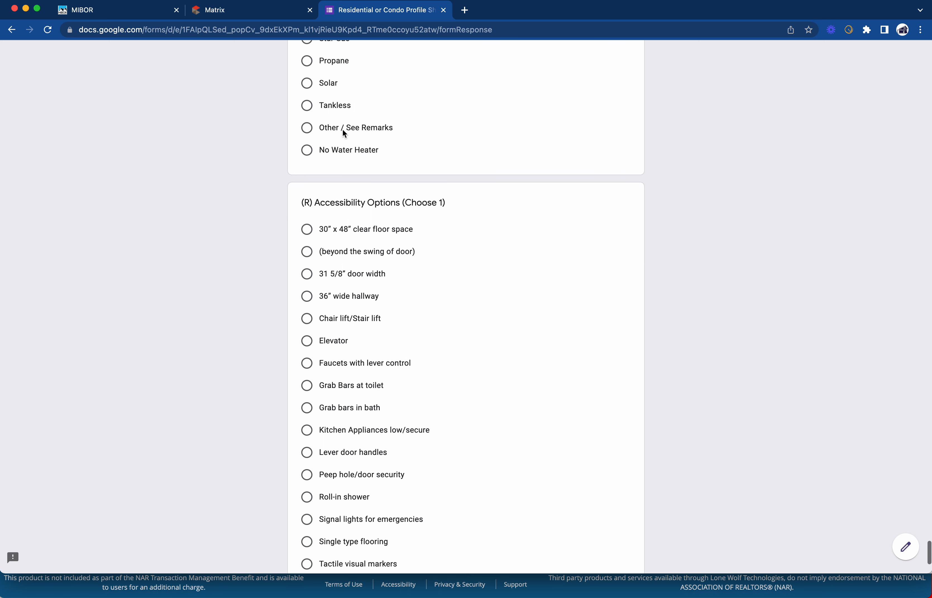
pyautogui.scroll(-4, 344, 115)
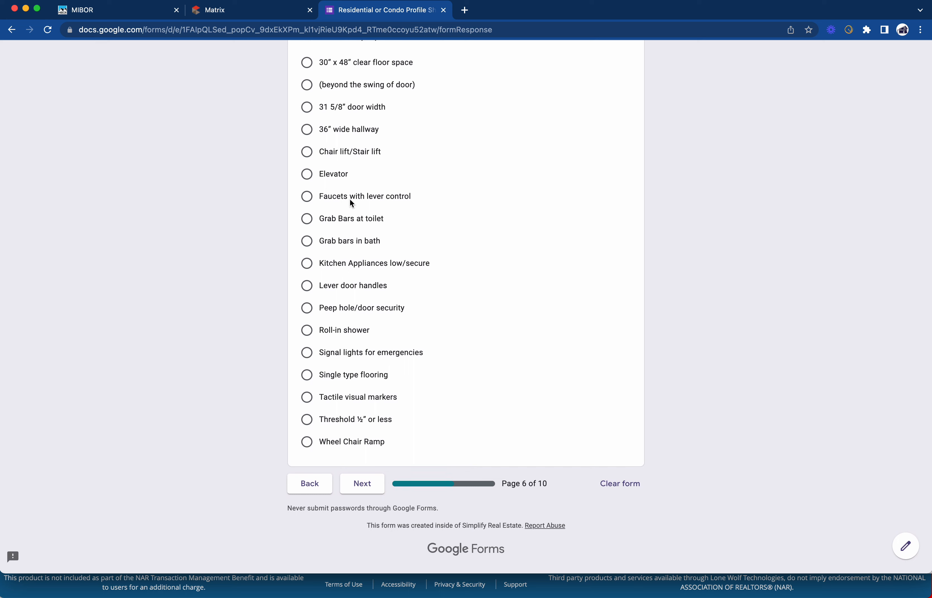
pyautogui.click(375, 483)
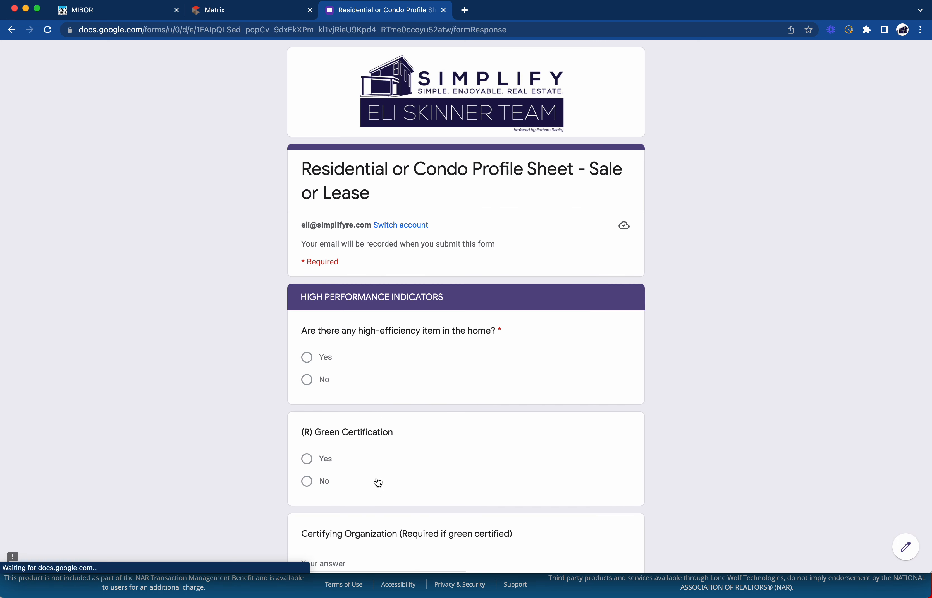
# Answer No to the high-efficiency items question and continue to CONDO / LIFESTYLE
pyautogui.scroll(-4, 409, 277)
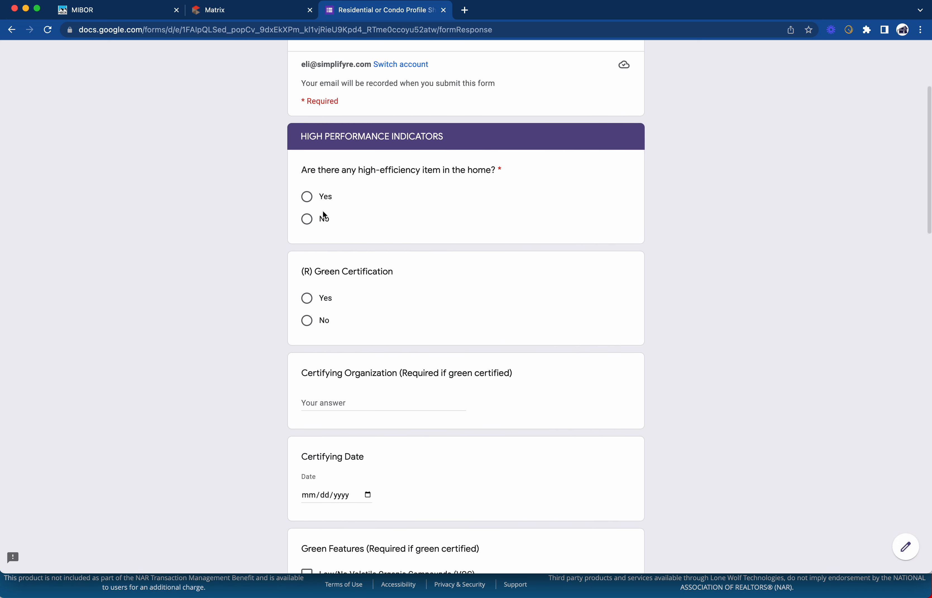
pyautogui.scroll(-1, 353, 214)
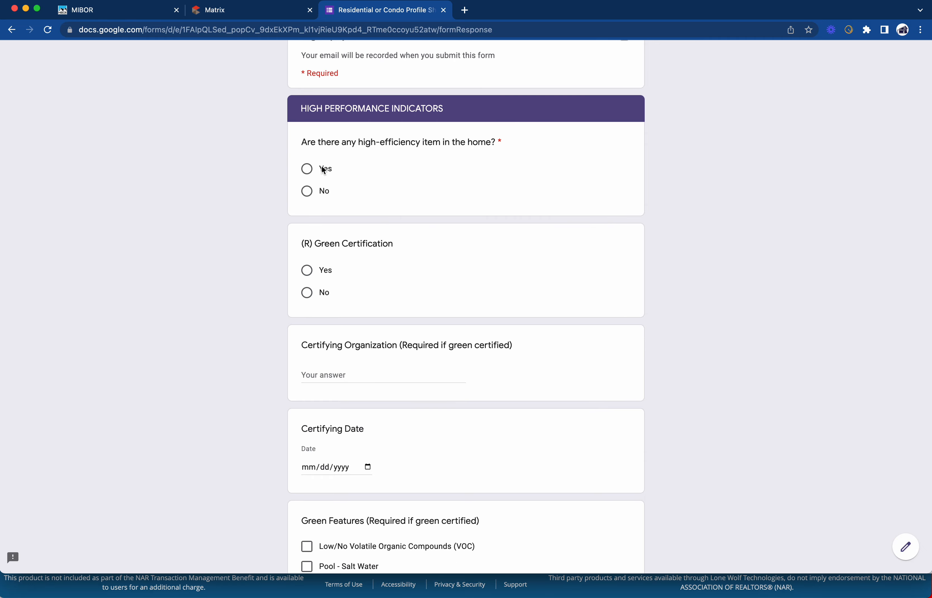
pyautogui.scroll(-20, 350, 204)
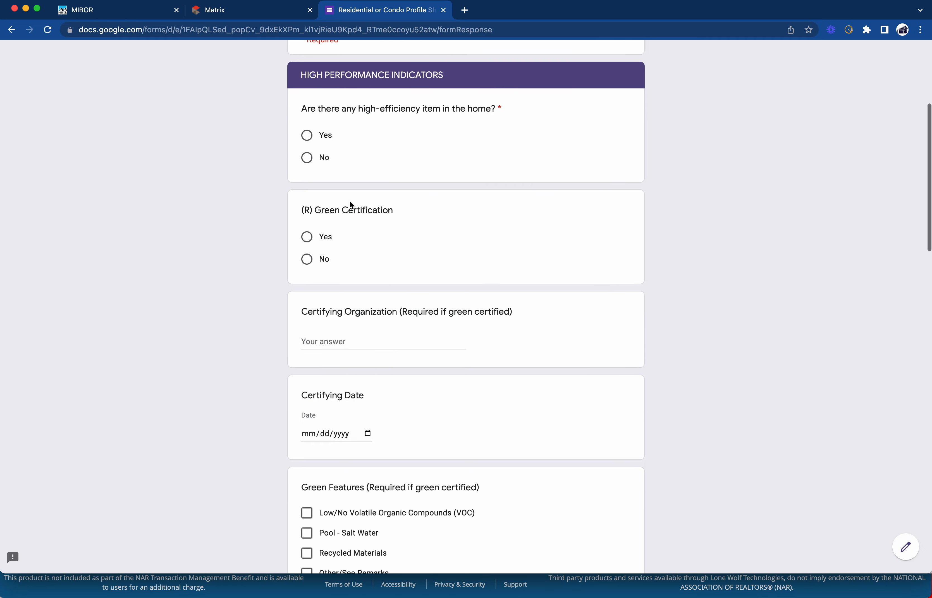
pyautogui.scroll(-5, 449, 379)
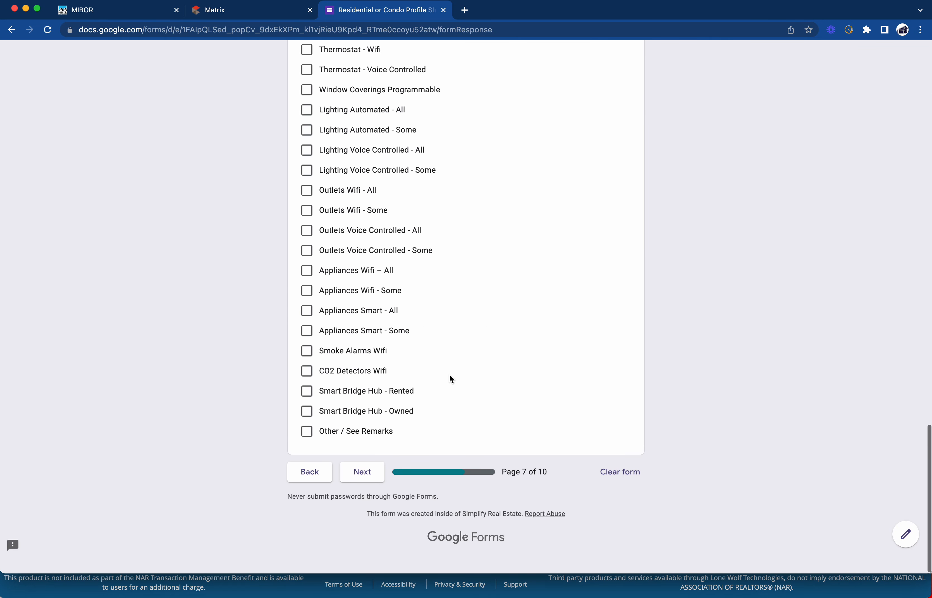
pyautogui.click(366, 488)
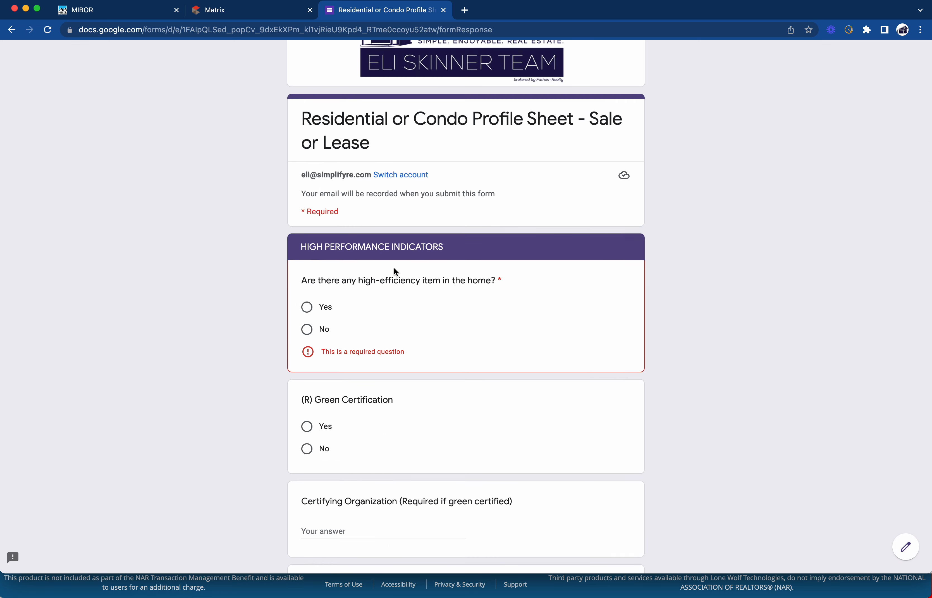
pyautogui.scroll(-3, 385, 311)
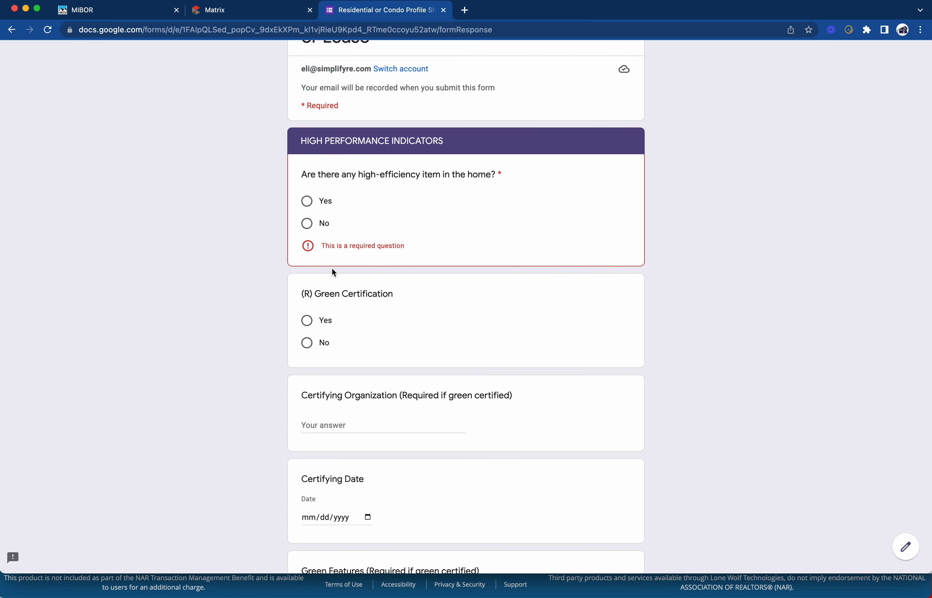
pyautogui.click(307, 223)
pyautogui.scroll(-15, 385, 227)
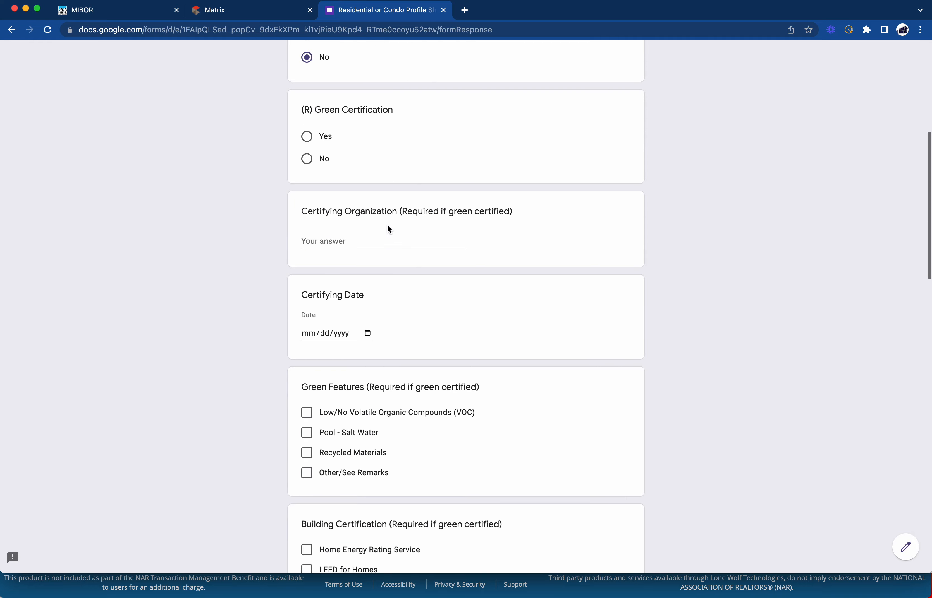
pyautogui.click(375, 485)
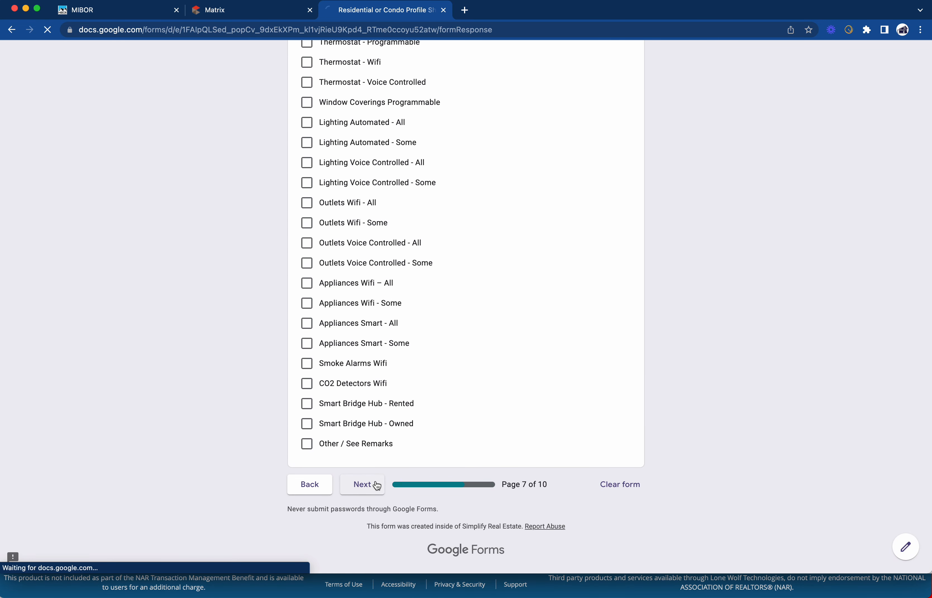
# Answer No to the true-condominium and leasing questions, advancing to Auction Information
pyautogui.scroll(-4, 382, 397)
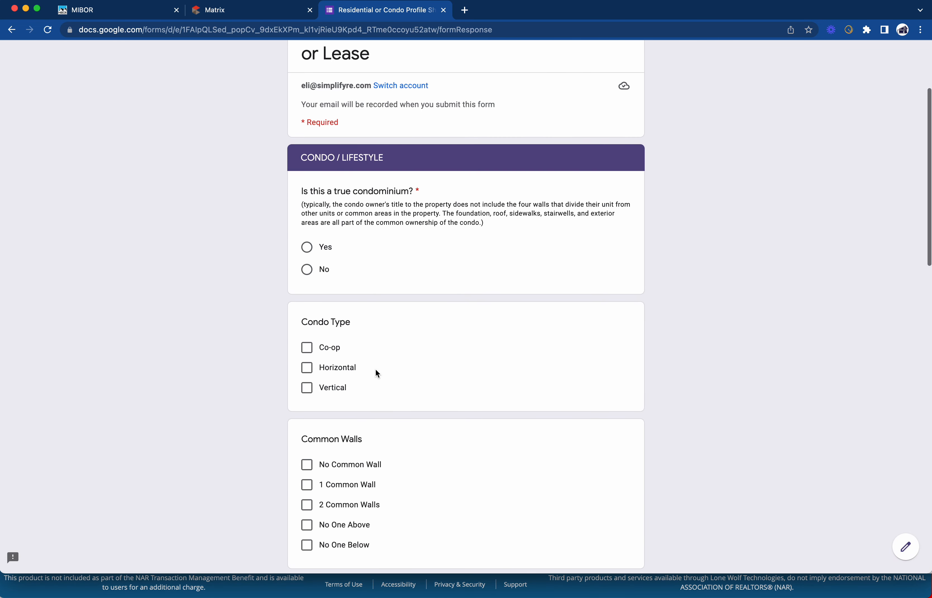
pyautogui.click(307, 269)
pyautogui.scroll(-15, 378, 288)
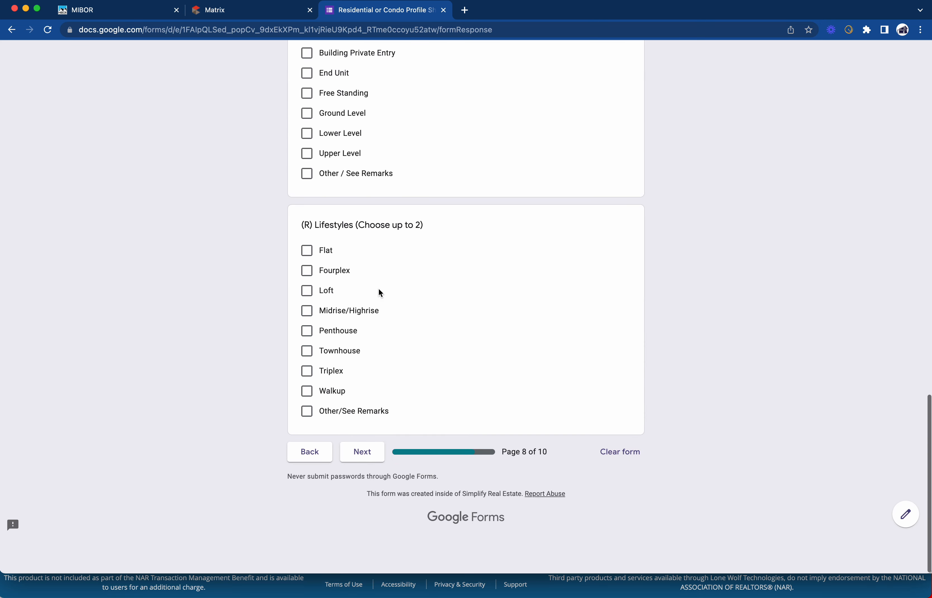
pyautogui.click(362, 484)
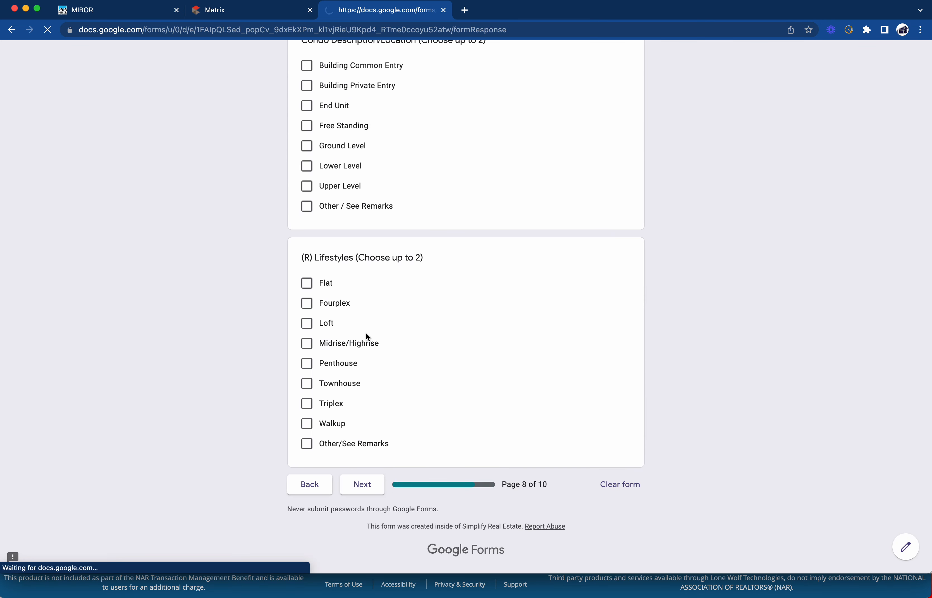
pyautogui.scroll(-1, 366, 332)
pyautogui.click(309, 344)
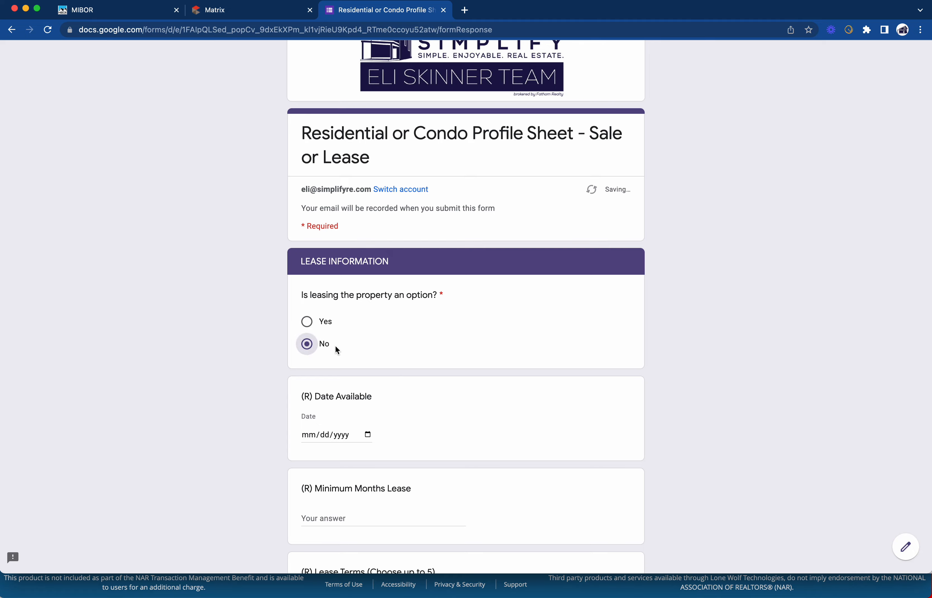
pyautogui.scroll(-12, 402, 367)
pyautogui.scroll(-20, 401, 371)
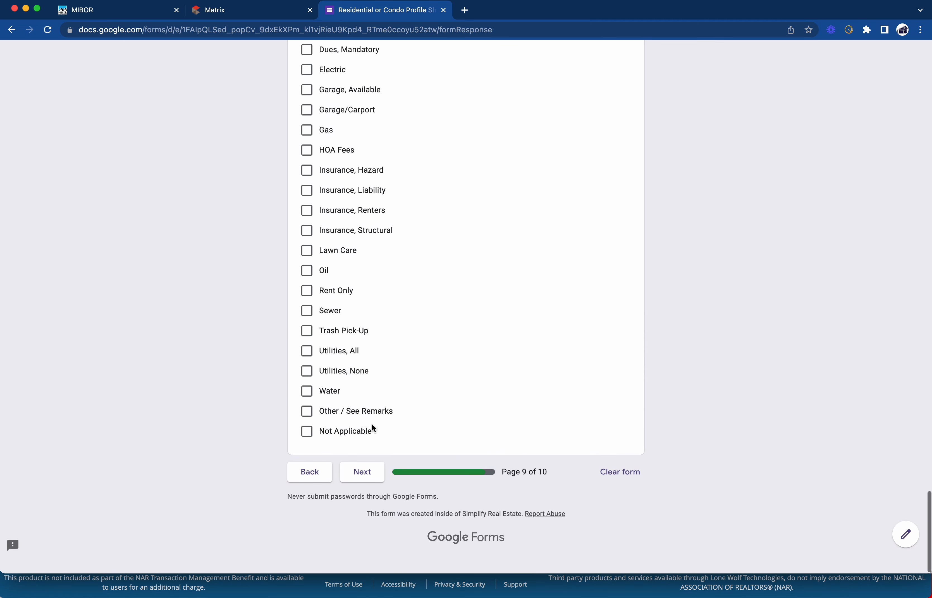
pyautogui.click(366, 487)
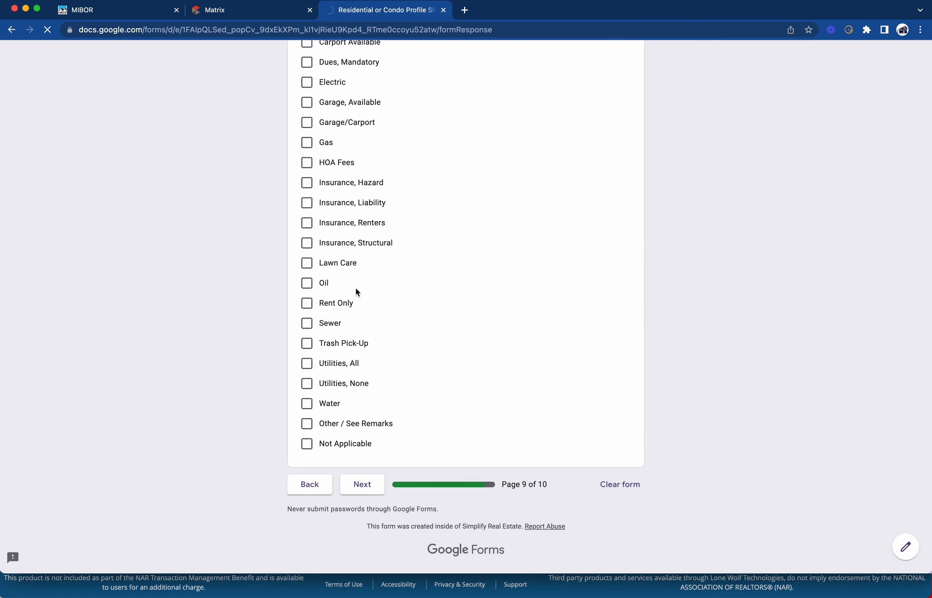
# Answer No to whether the property is an auction
pyautogui.scroll(-4, 366, 361)
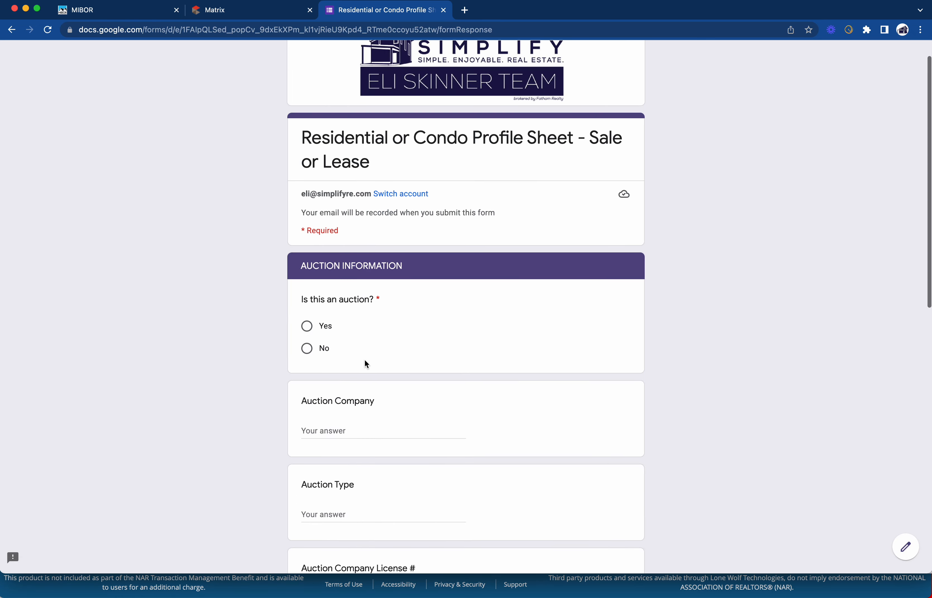
pyautogui.click(305, 276)
pyautogui.scroll(-10, 382, 291)
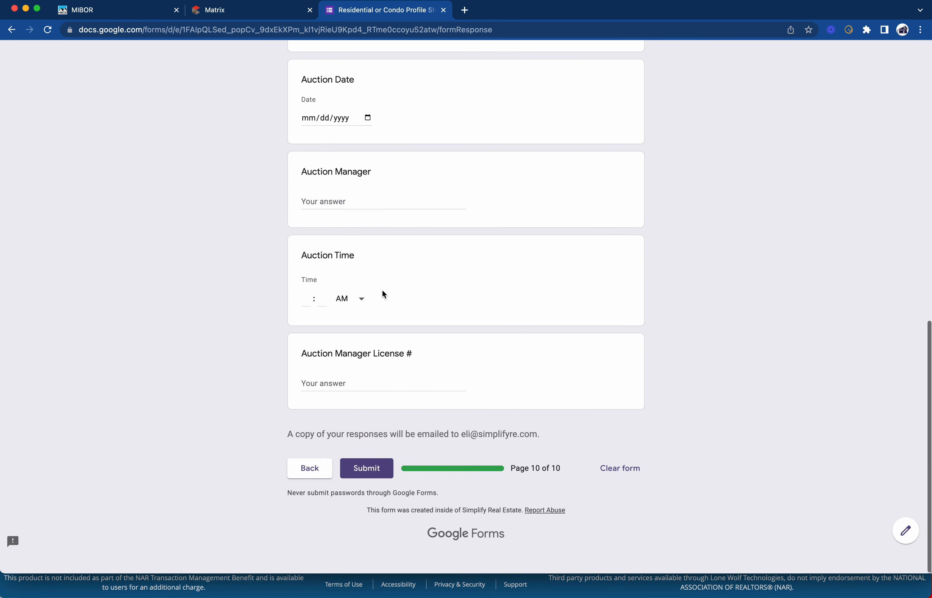